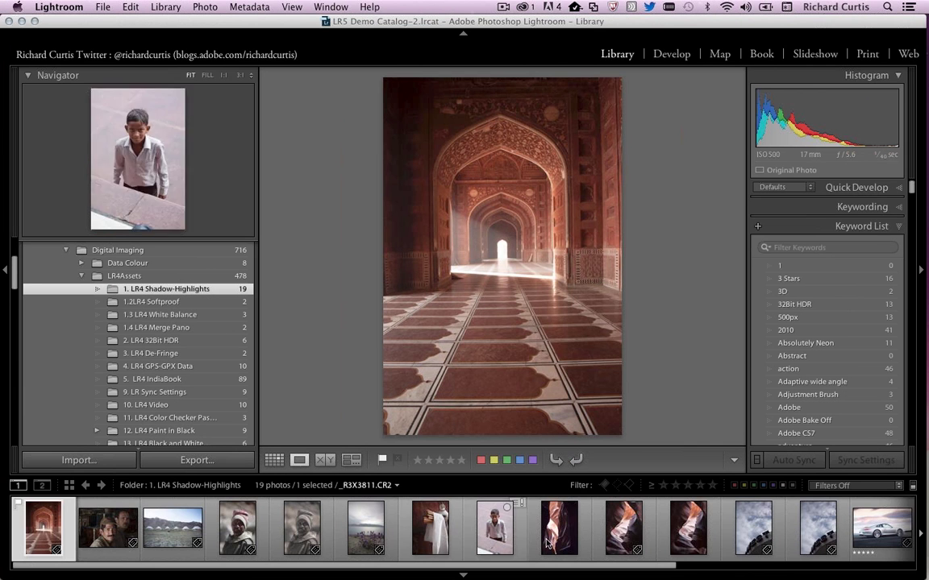
Step: Select the Eiffel Tower photo and bring it into the Develop module
scroll(563, 533, right, 5)
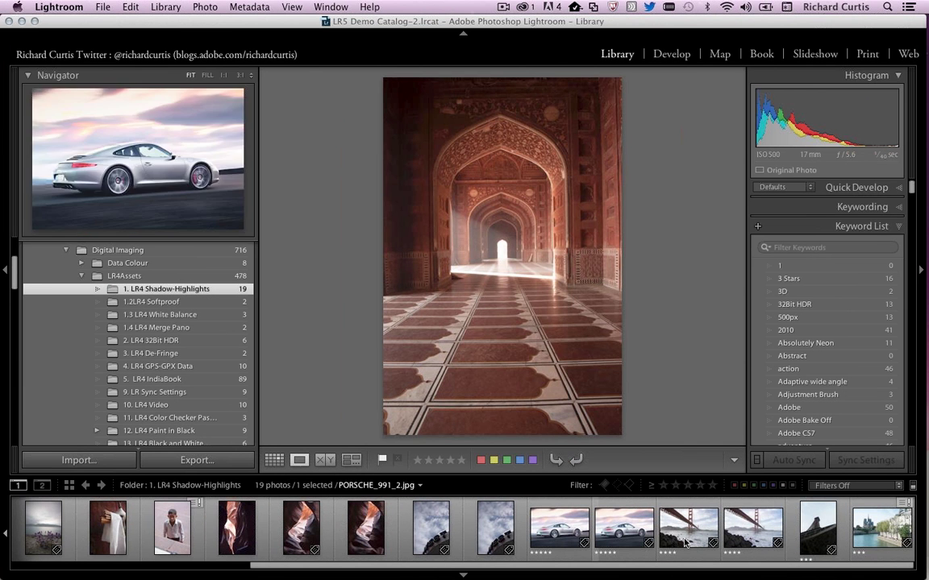
click(822, 526)
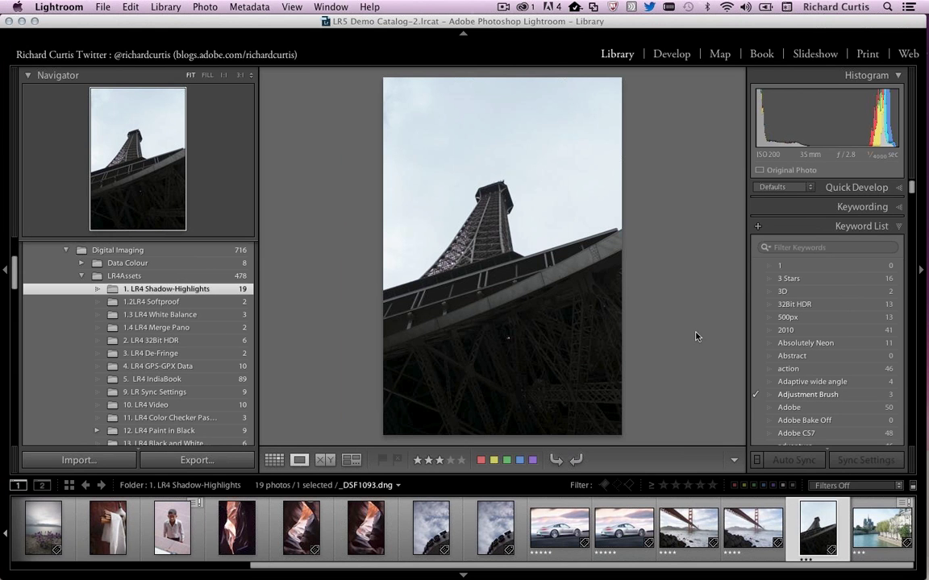
click(672, 54)
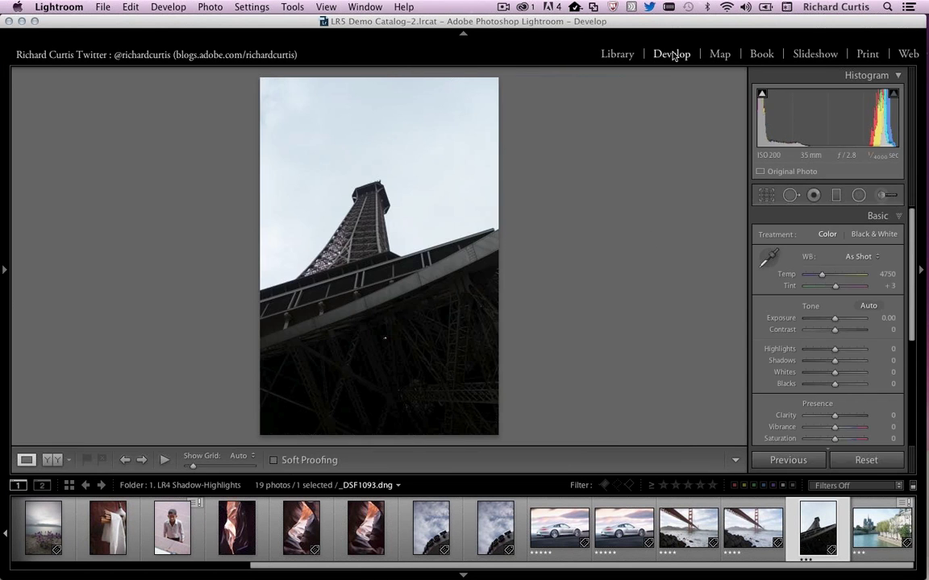
Step: Switch the photo's process version to 2010, then back to 2012 (Current)
click(251, 7)
mouse_move(360, 46)
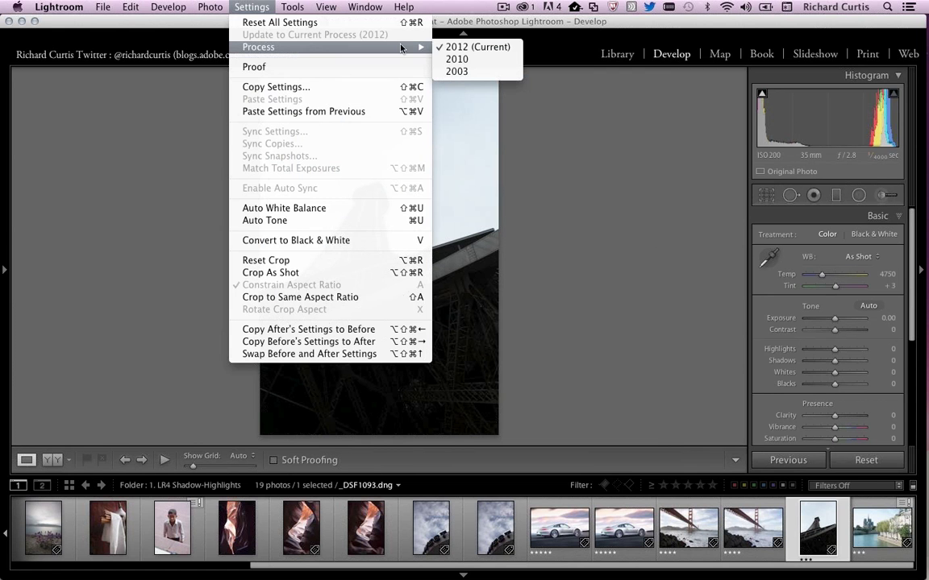
click(456, 59)
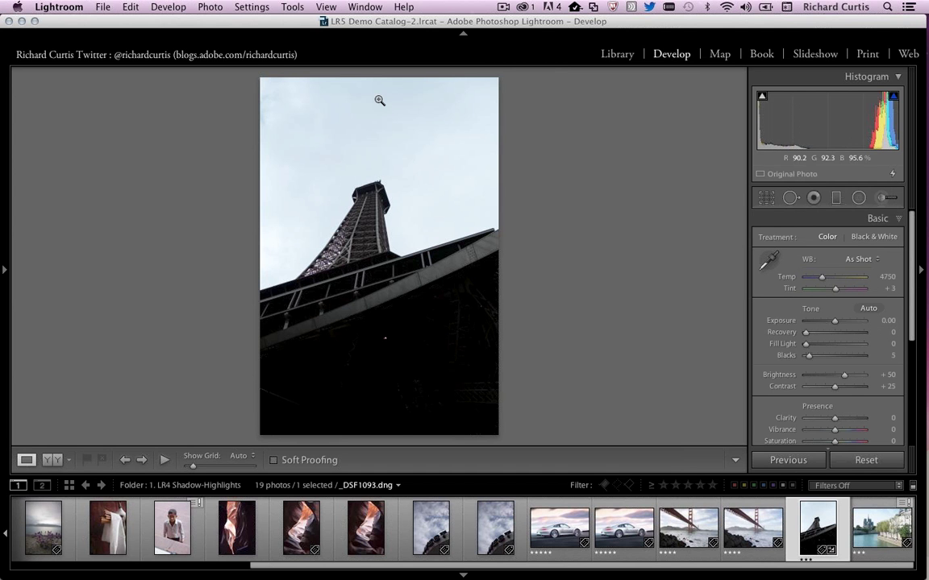
click(265, 6)
mouse_move(411, 47)
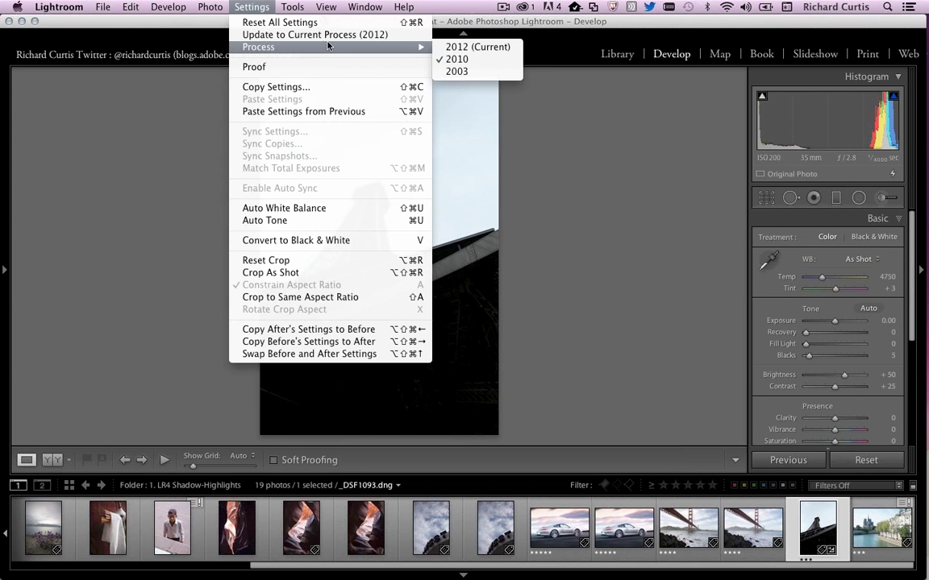
click(451, 47)
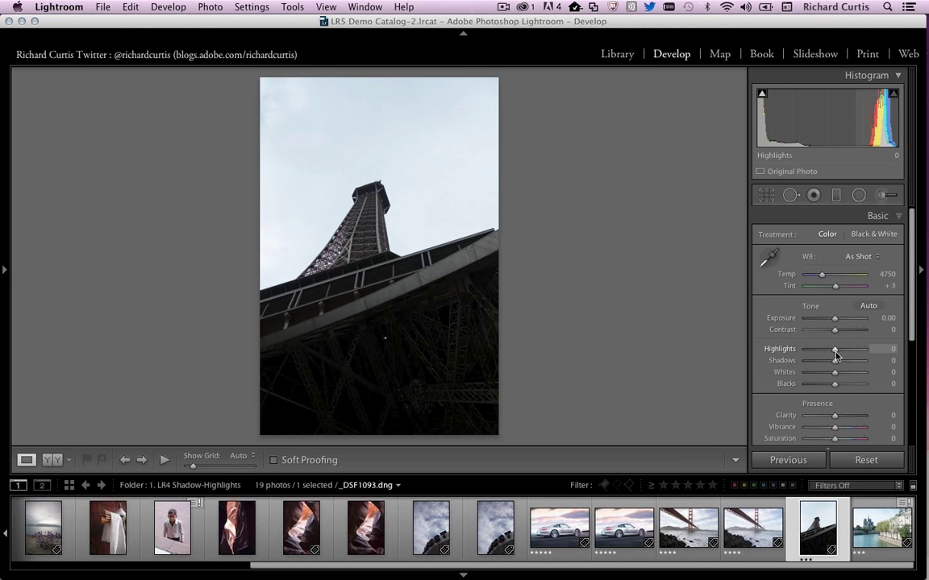
Step: With clipping shown, set Highlights −100, Shadows +90, Whites +44, Blacks −16 and Clarity +100
key(j)
key(j)
drag(835, 351, 861, 363)
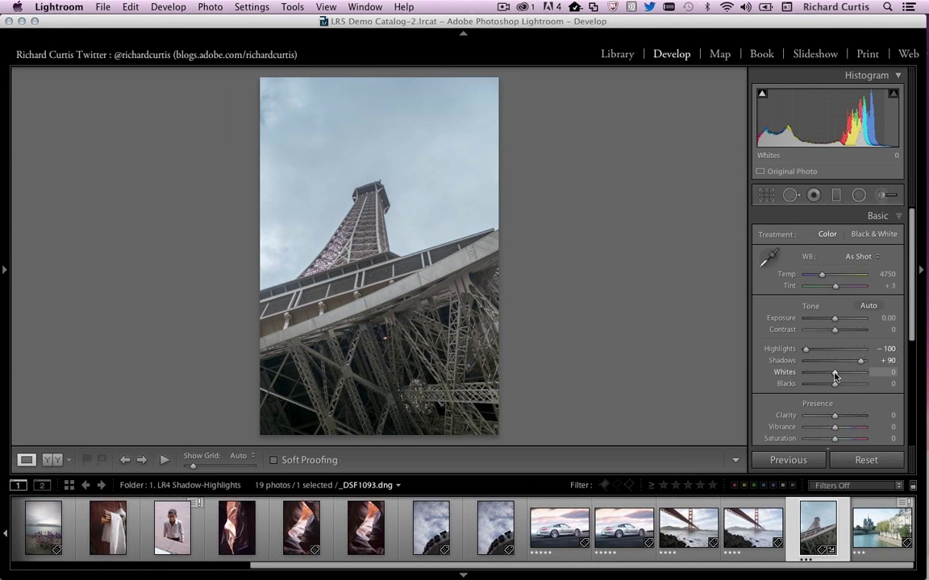
key(alt)
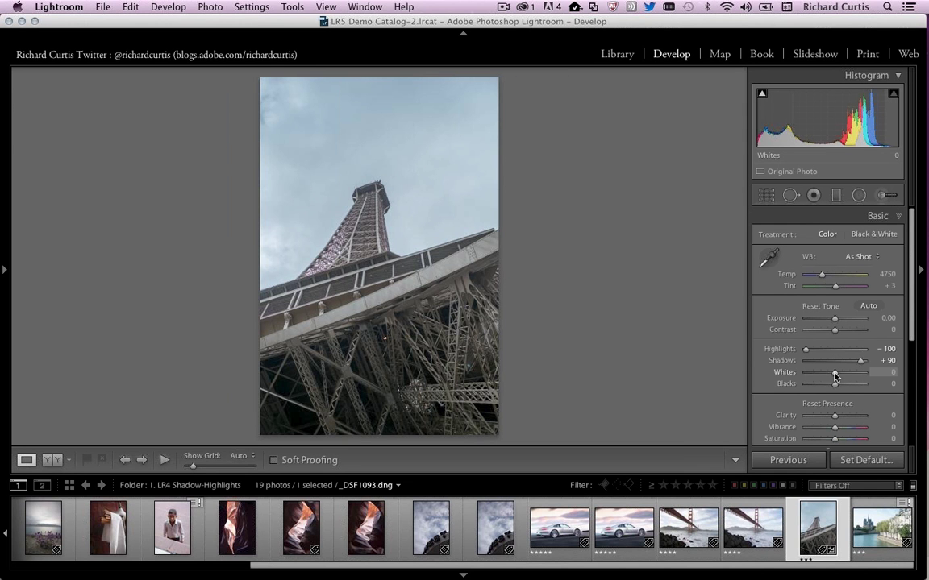
mouse_move(835, 376)
mouse_down()
mouse_move(851, 375)
mouse_move(823, 384)
mouse_move(831, 385)
mouse_up()
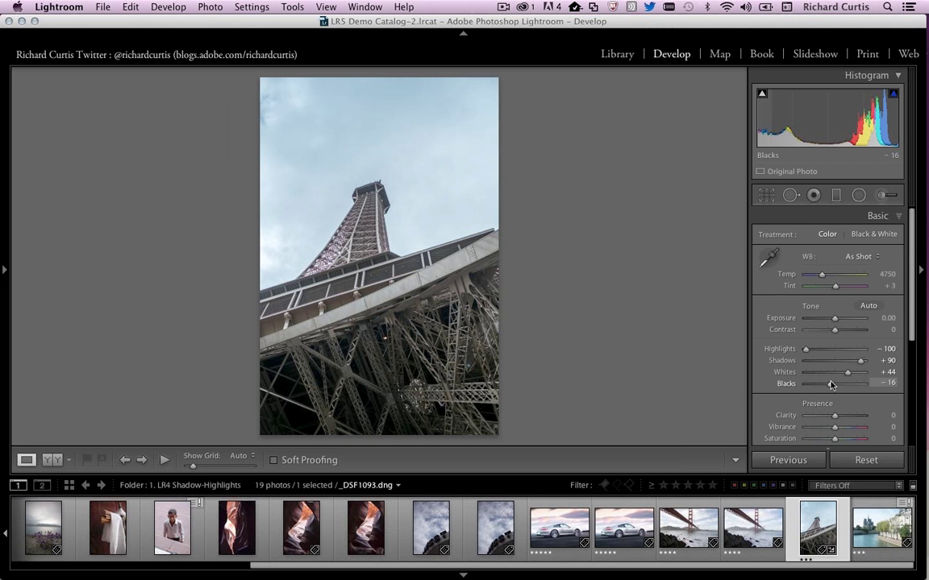
scroll(832, 385, down, 2)
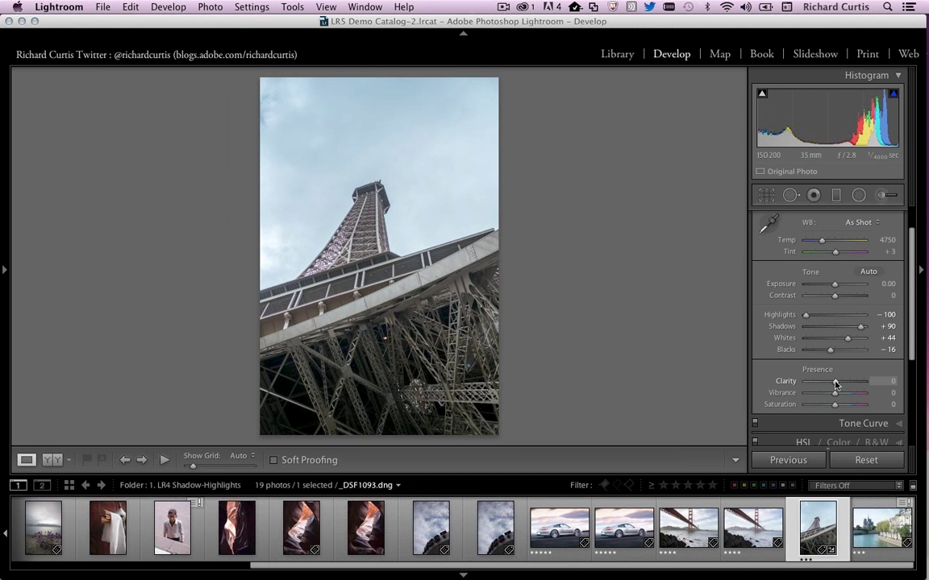
drag(835, 382, 862, 384)
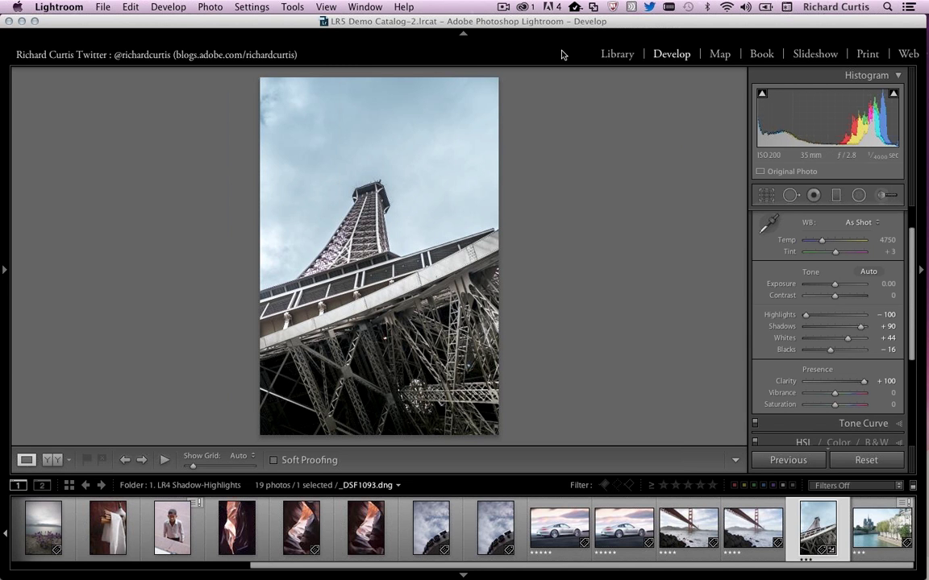
Step: Select the three Yosemite exposures in '2. LR4 32Bit HDR' and compare them in Survey view
click(617, 55)
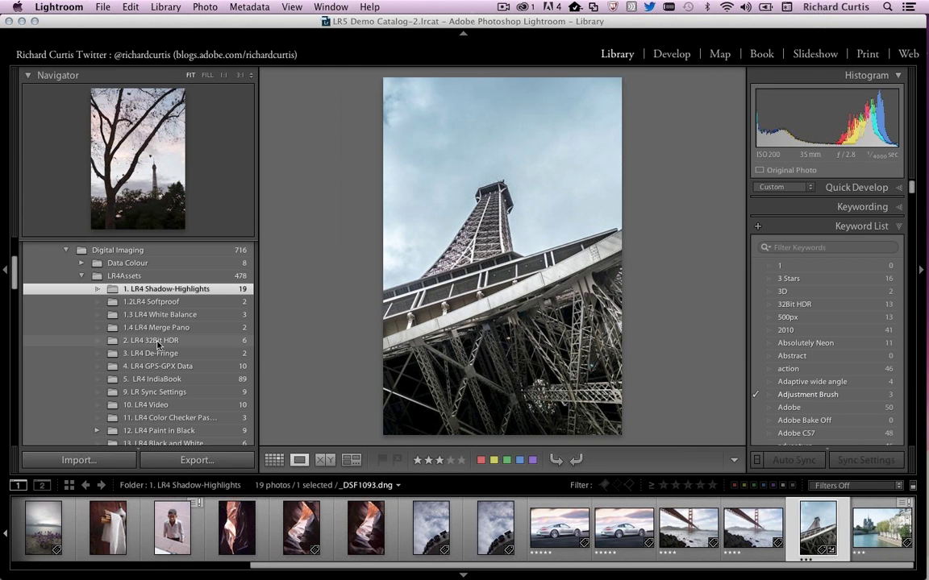
click(153, 340)
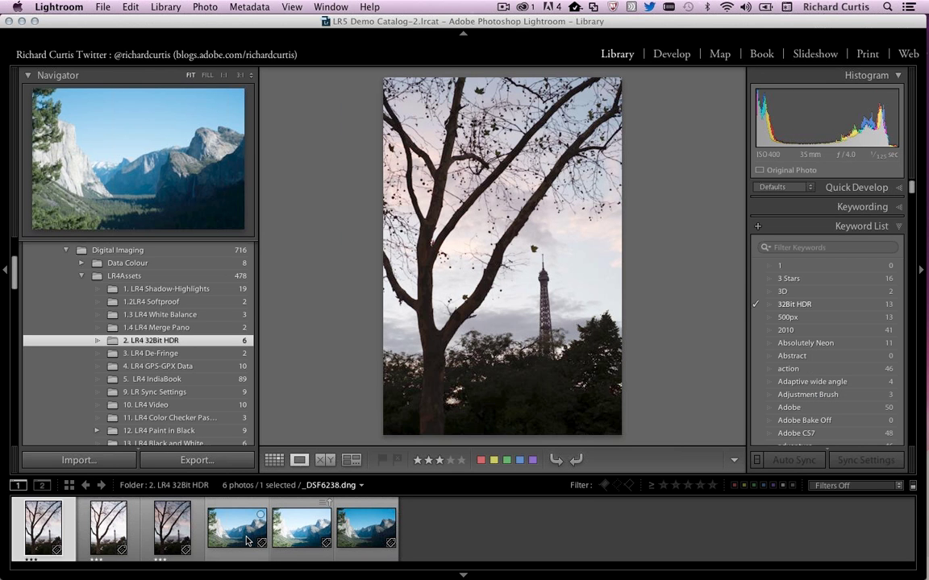
super+click(237, 528)
shift+click(363, 532)
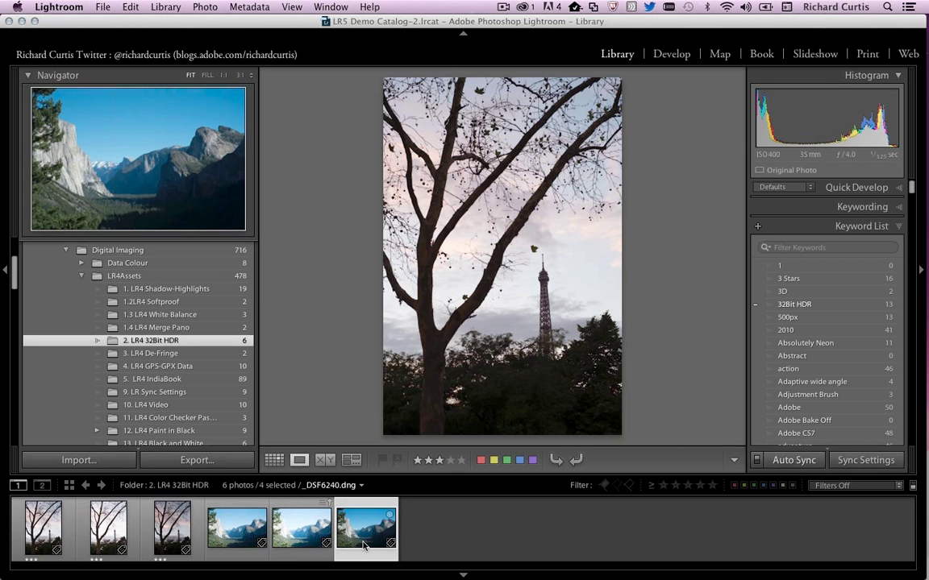
click(232, 536)
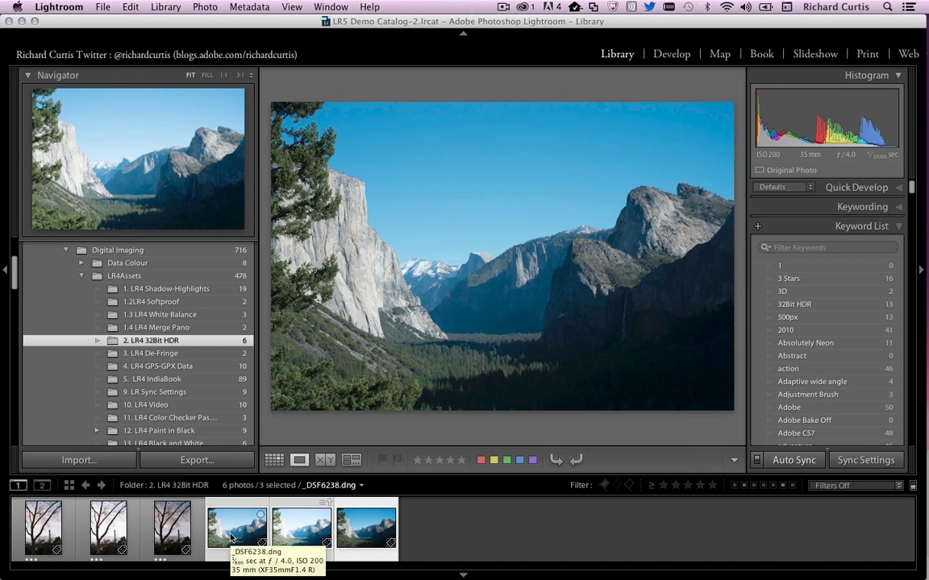
click(353, 461)
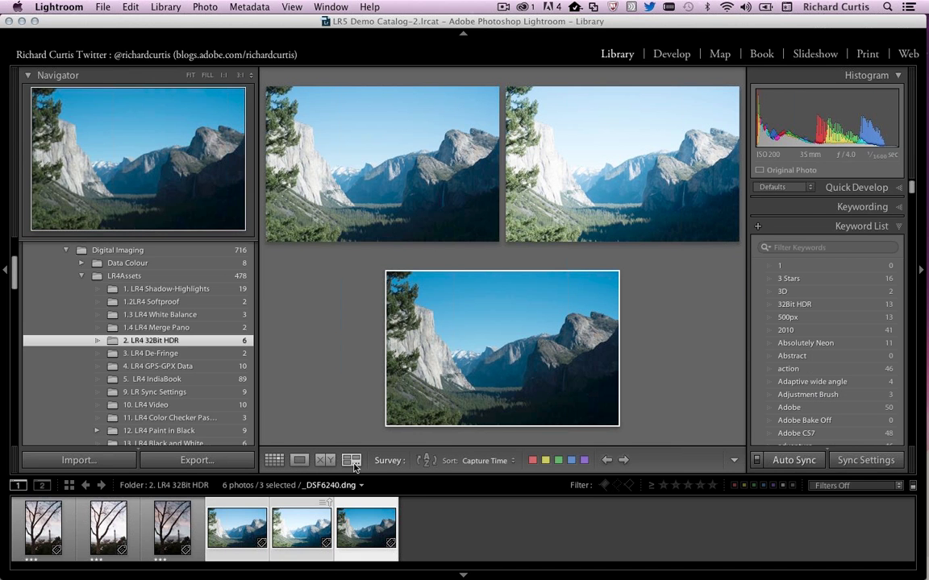
key(shift+Tab)
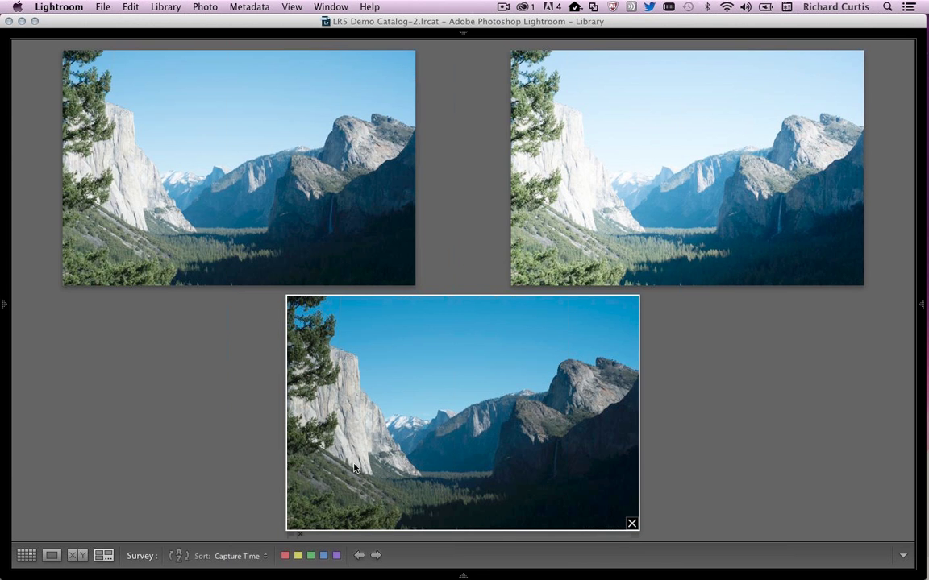
key(l)
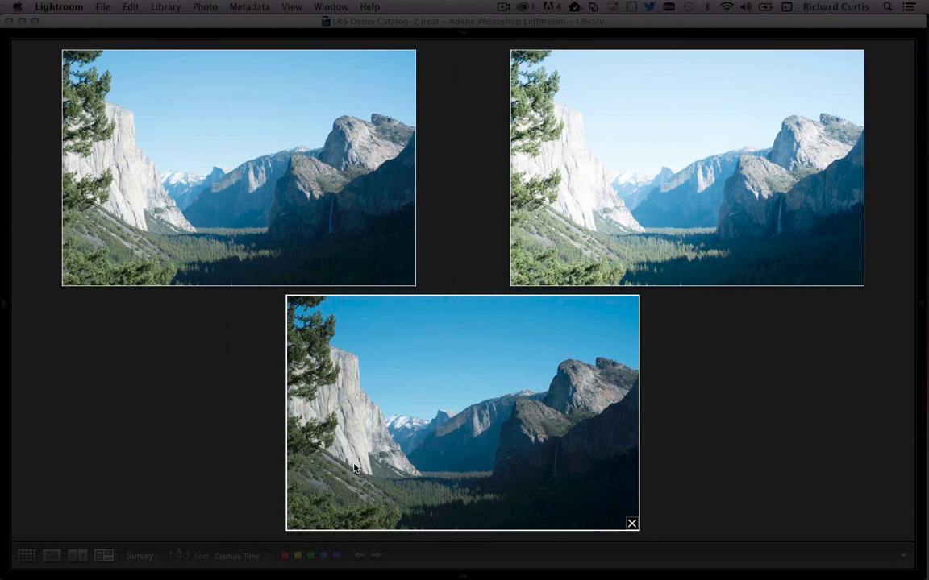
key(l)
key(l)
key(shift+Tab)
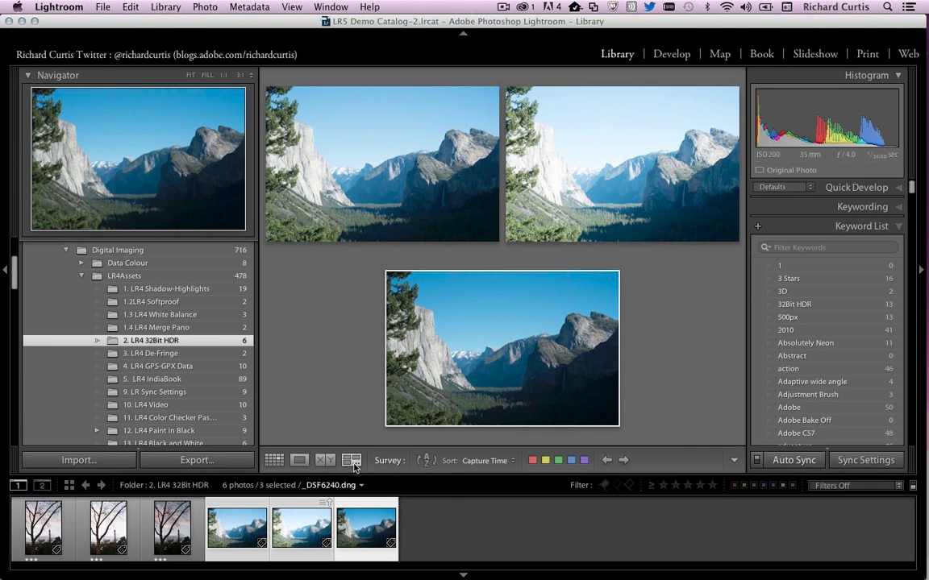
Step: Switch to Loupe view and send the selected exposures to Merge to HDR Pro in Photoshop
click(303, 461)
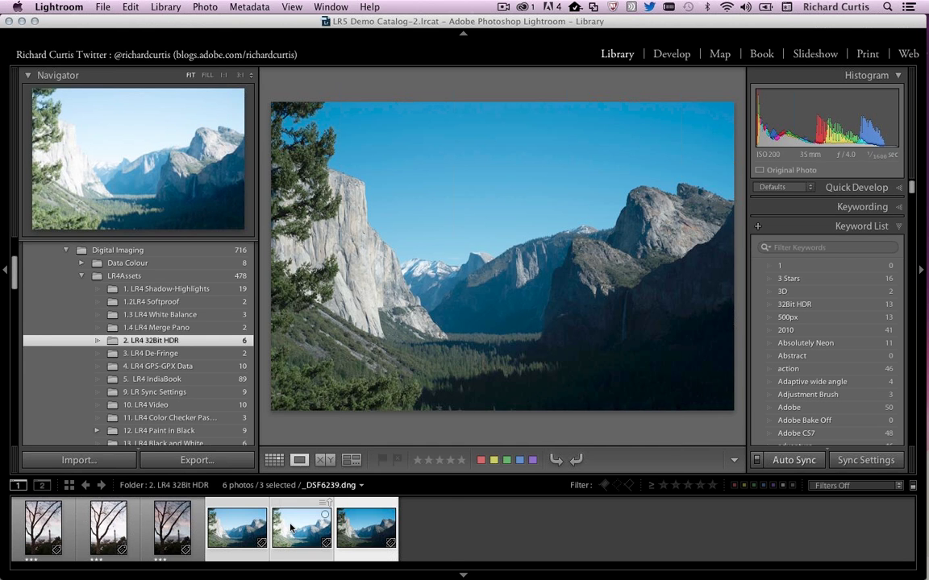
right_click(291, 528)
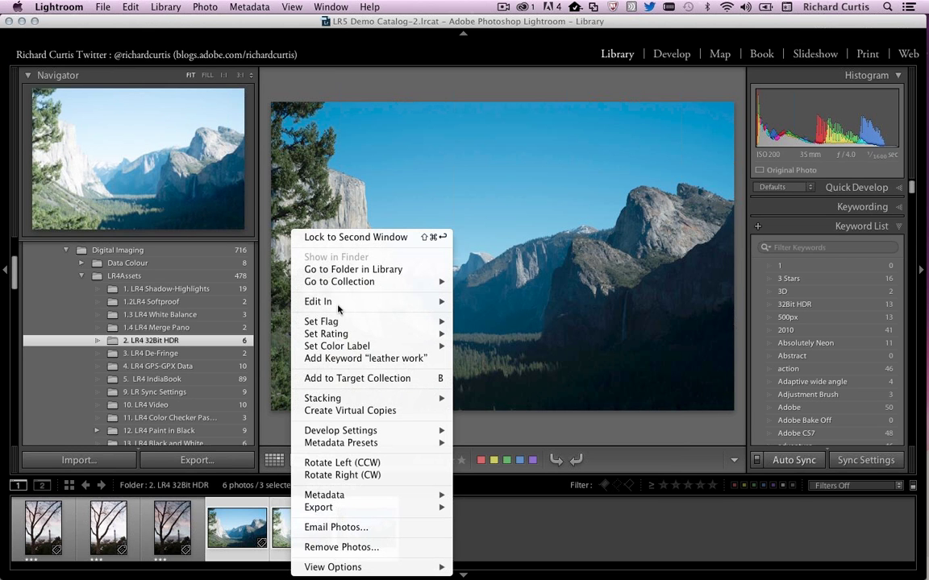
mouse_move(338, 306)
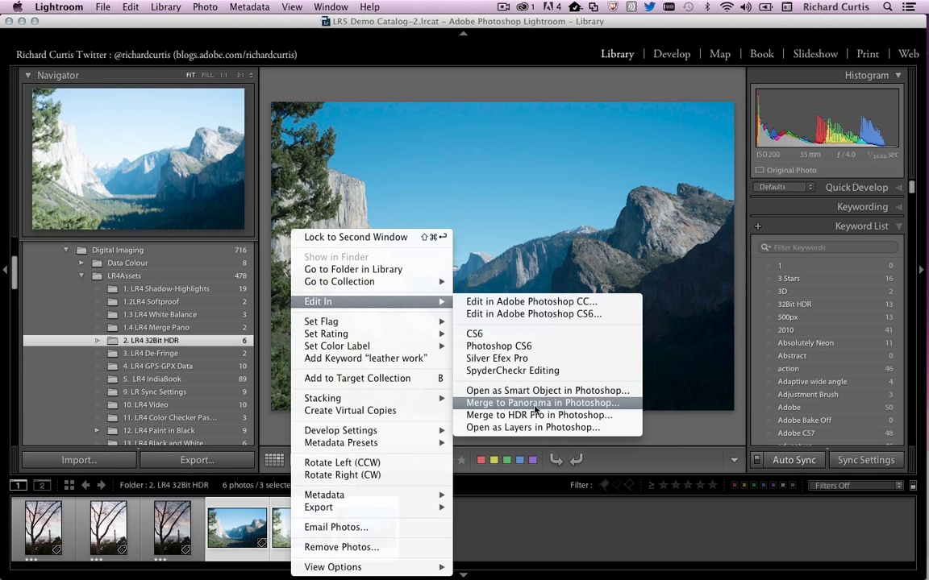
click(579, 417)
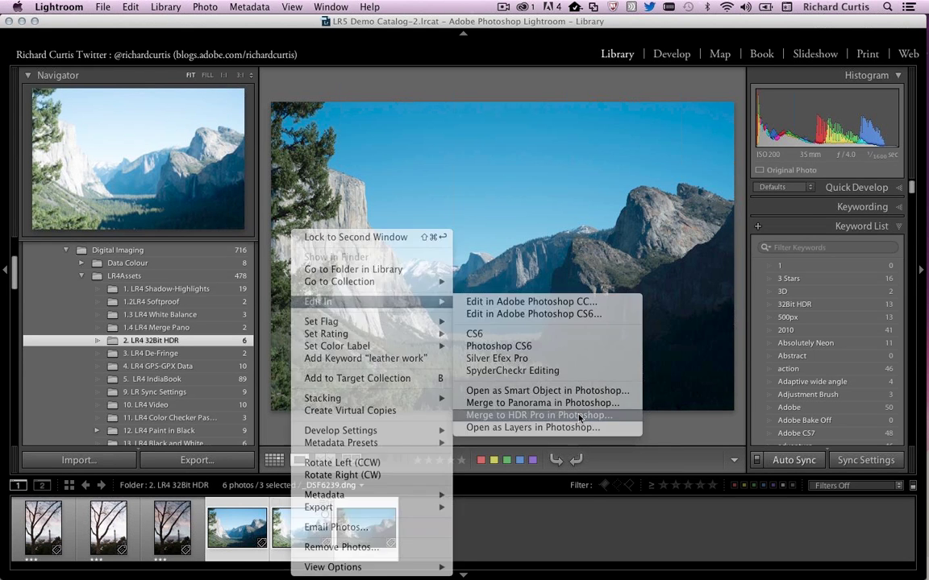
mouse_move(924, 430)
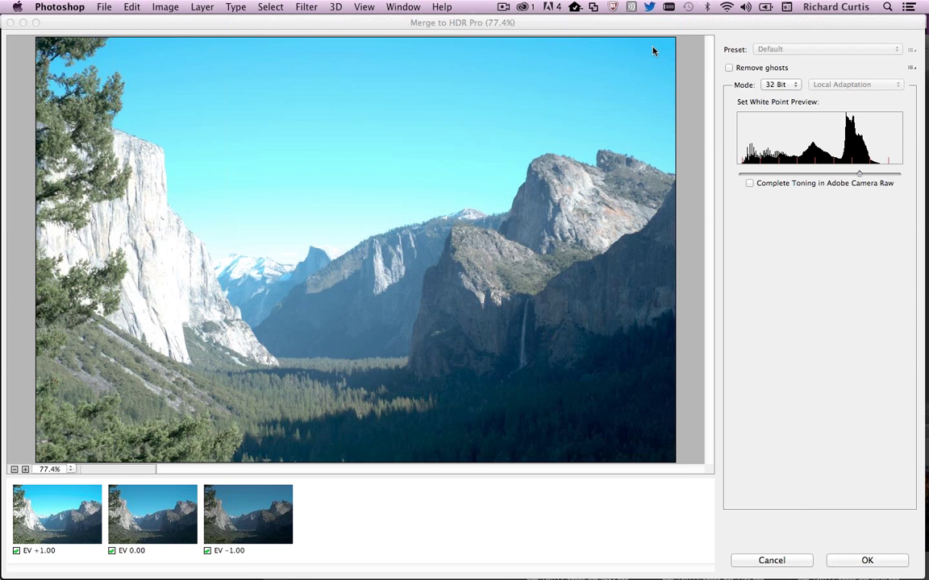
Step: Keep 32 Bit mode, confirm the HDR merge, and return to Lightroom's Library
click(796, 87)
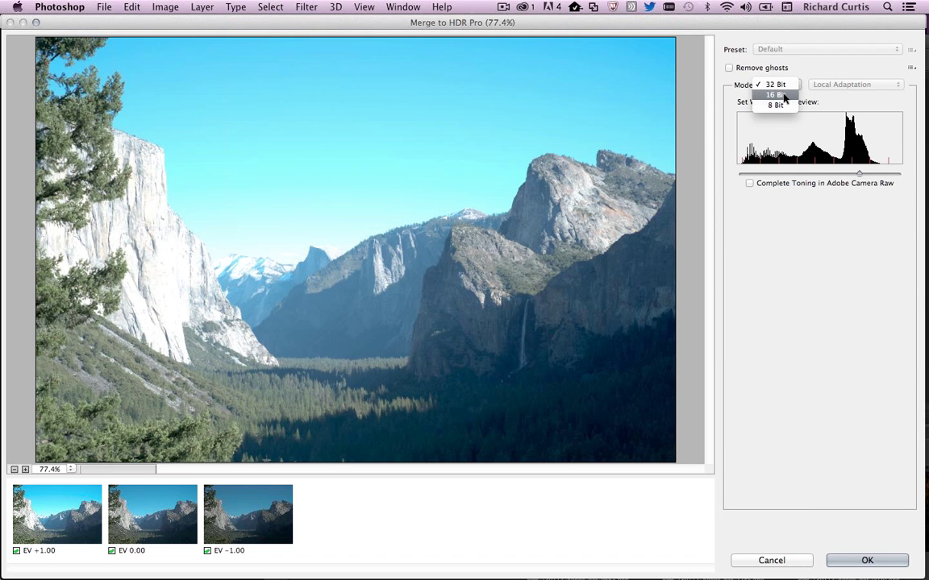
key(Escape)
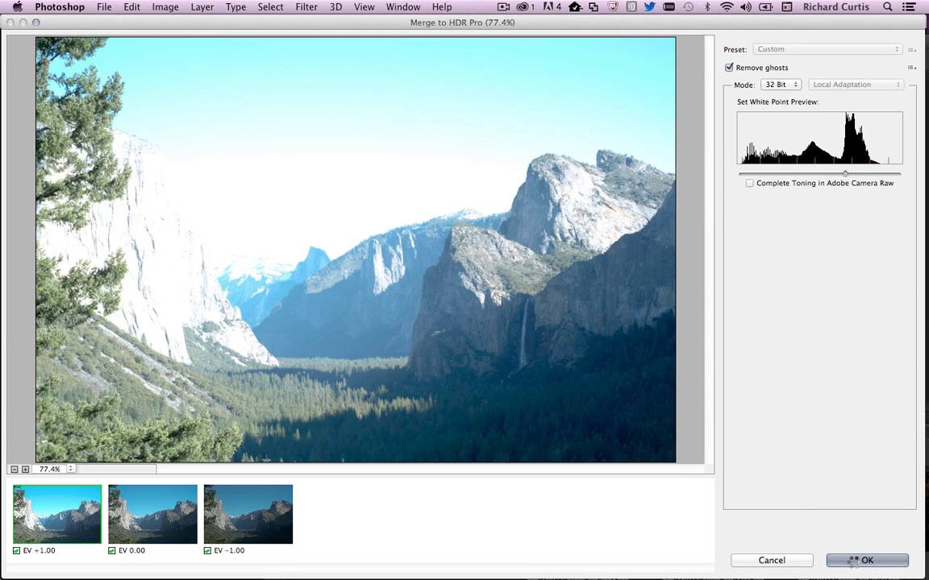
click(855, 566)
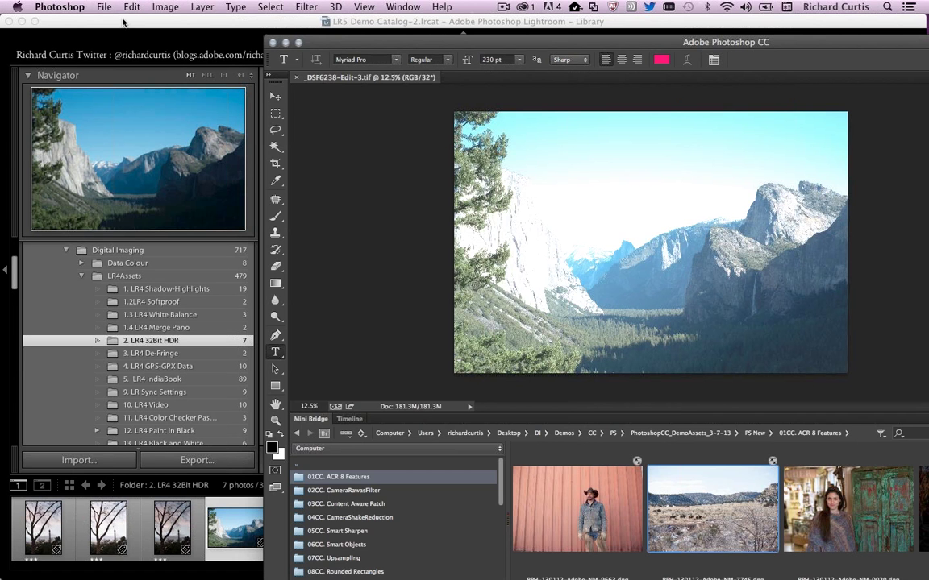
click(123, 22)
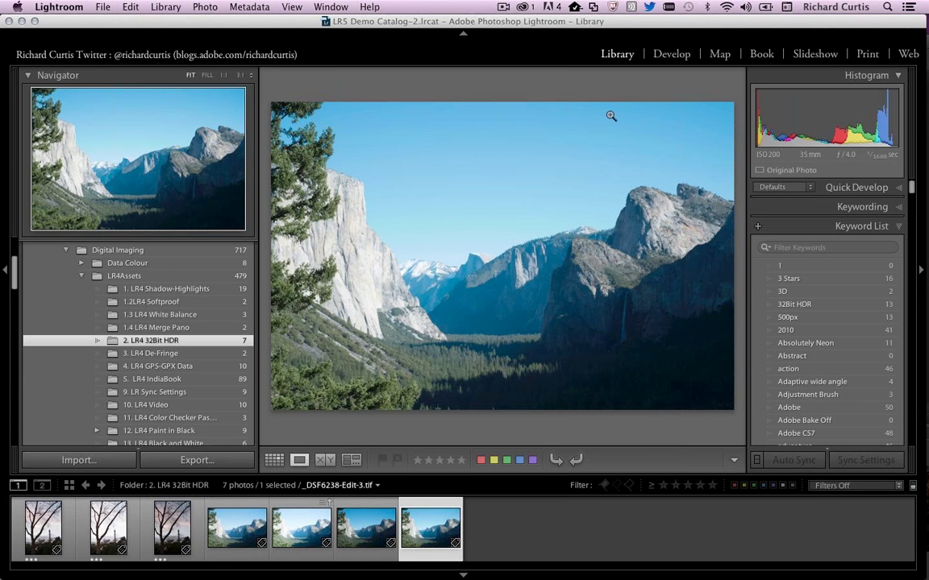
Step: In Develop, give the merged HDR Highlights −100, Shadows +100, Whites +36, Blacks −27, Clarity +39
click(670, 53)
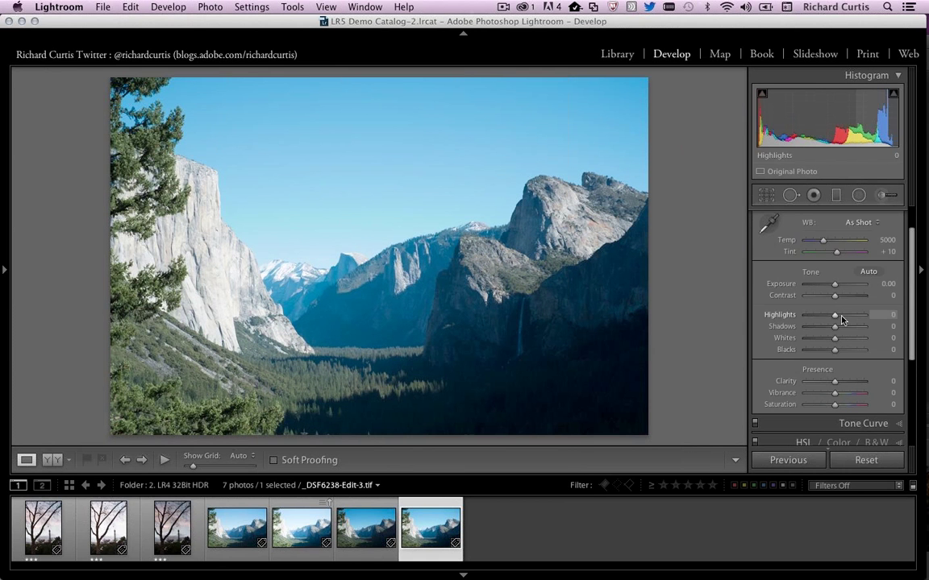
drag(835, 315, 804, 315)
drag(834, 327, 847, 383)
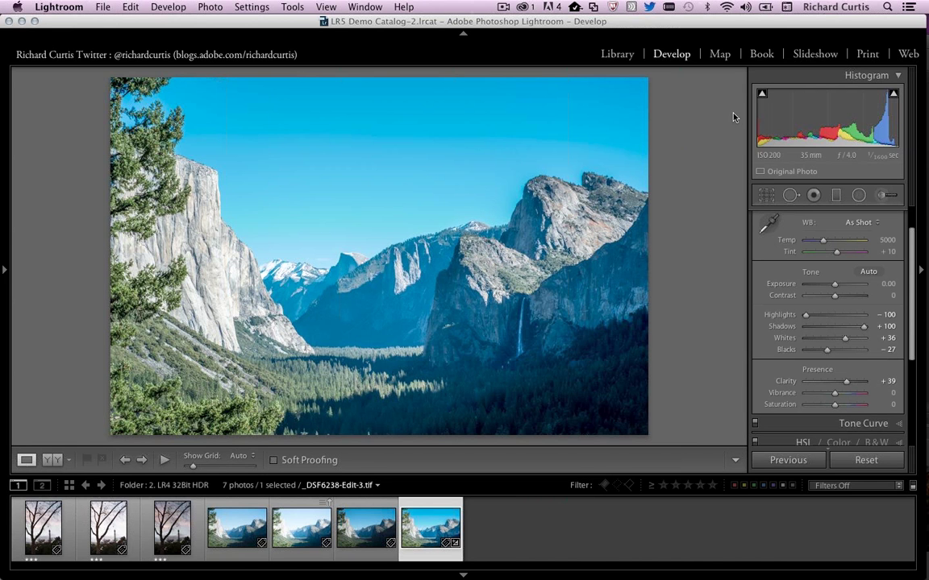
Step: Back in Library, open the LR5 images > 1.Advanced Healing Brush folder
click(615, 53)
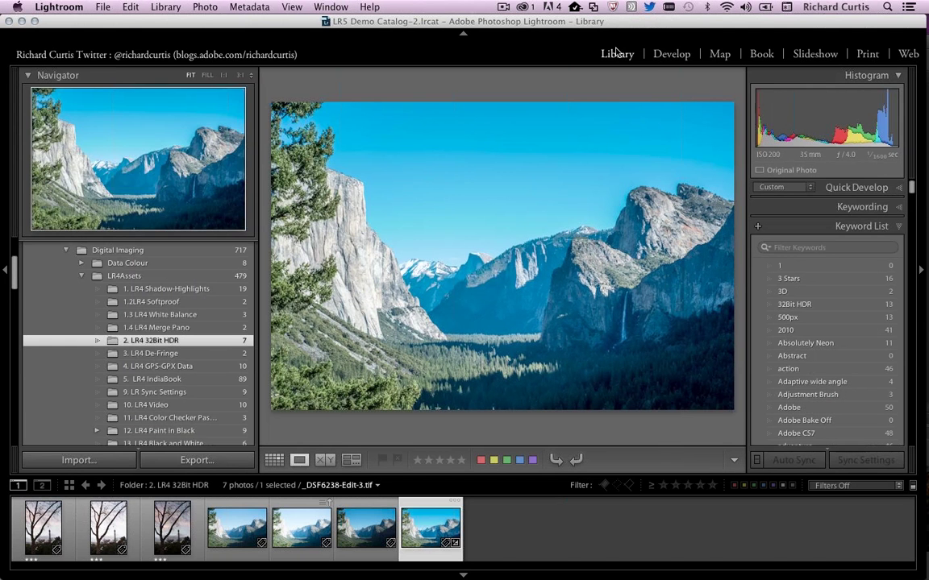
scroll(153, 354, down, 10)
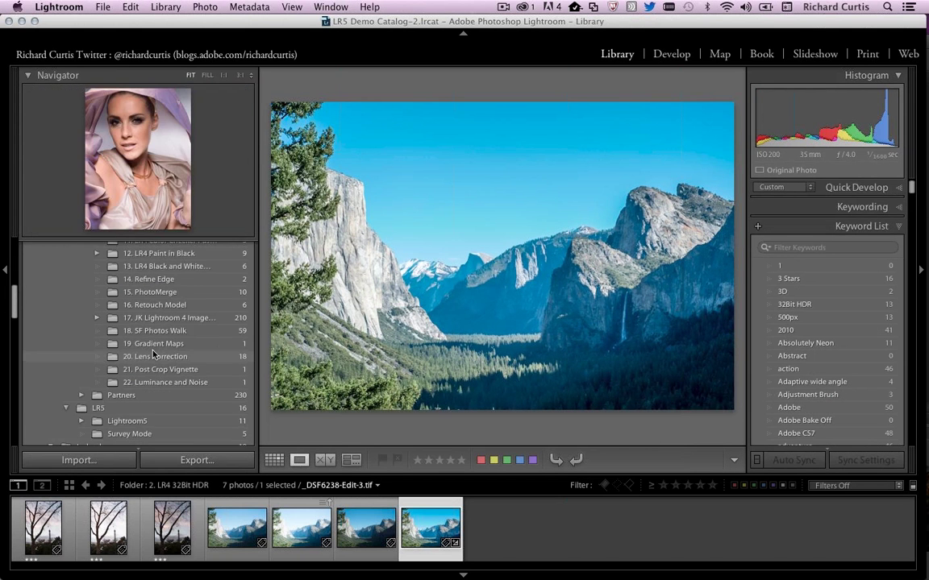
scroll(153, 354, down, 15)
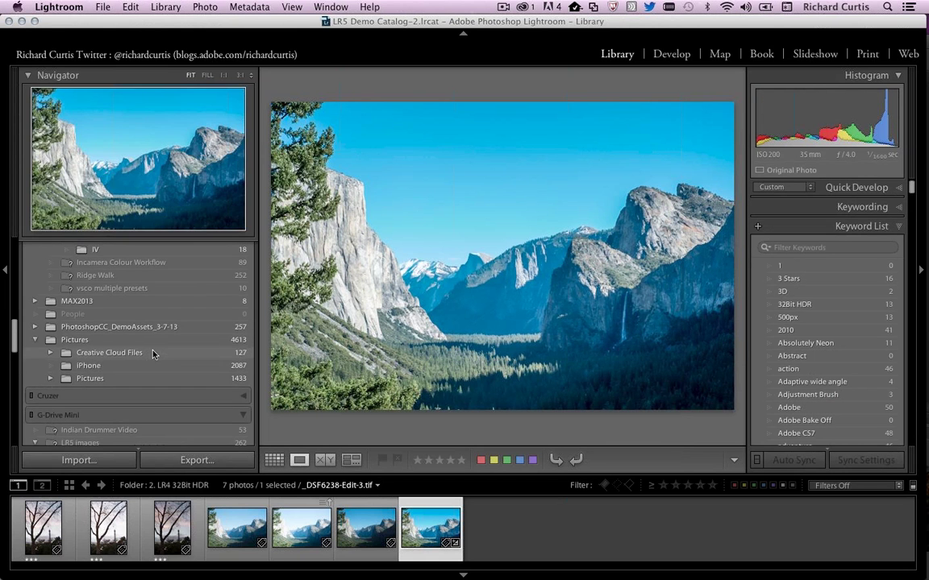
scroll(153, 354, down, 4)
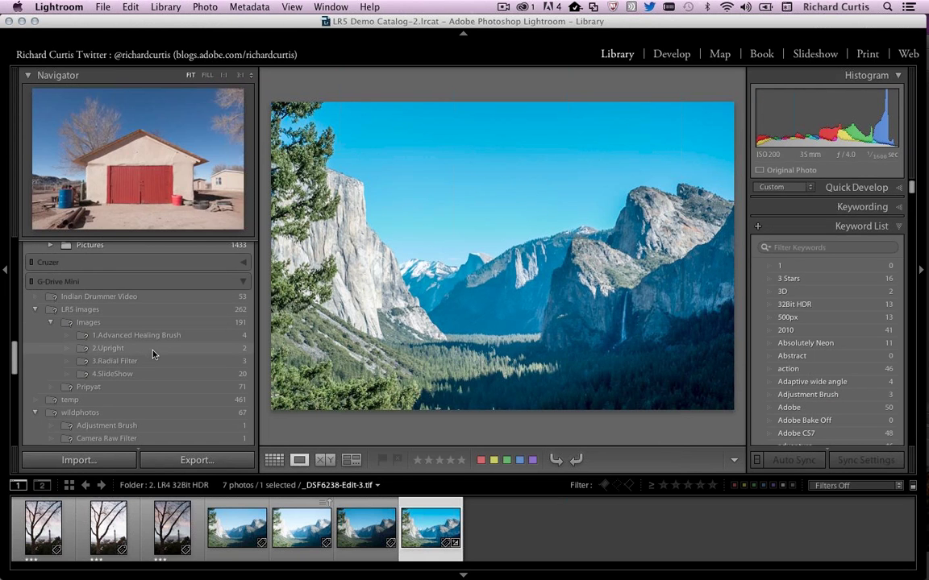
click(78, 310)
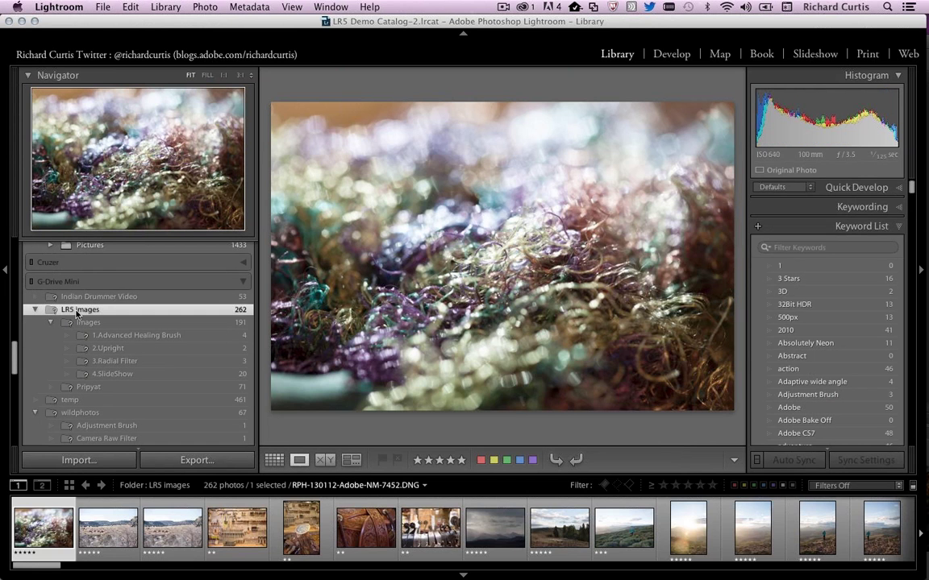
click(93, 335)
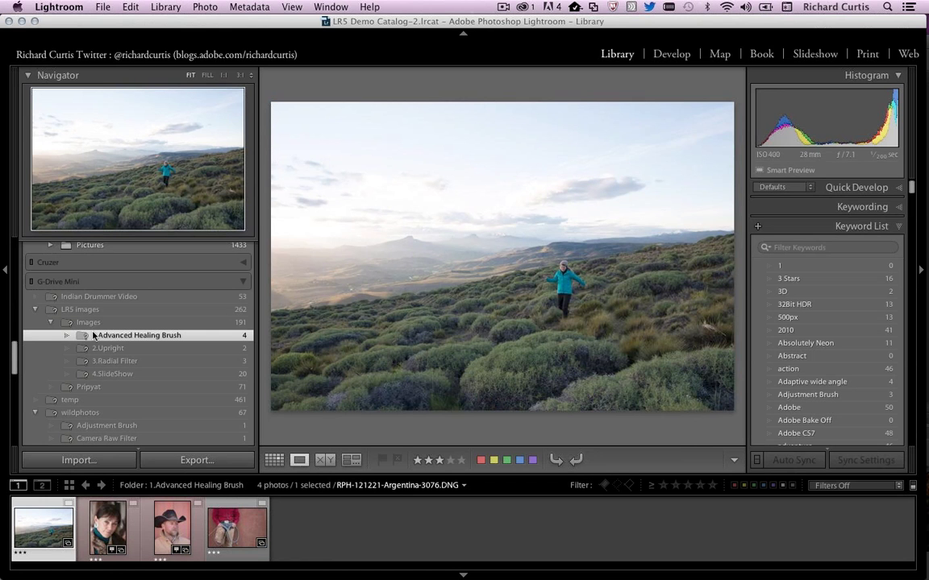
Step: Open the hillside photo in Develop with the Spot Removal tool active
click(673, 61)
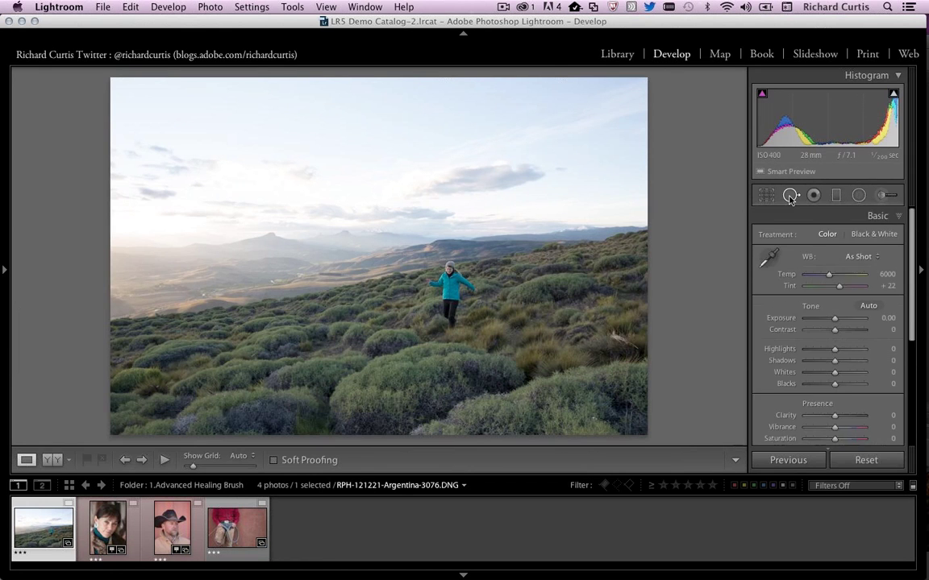
key(q)
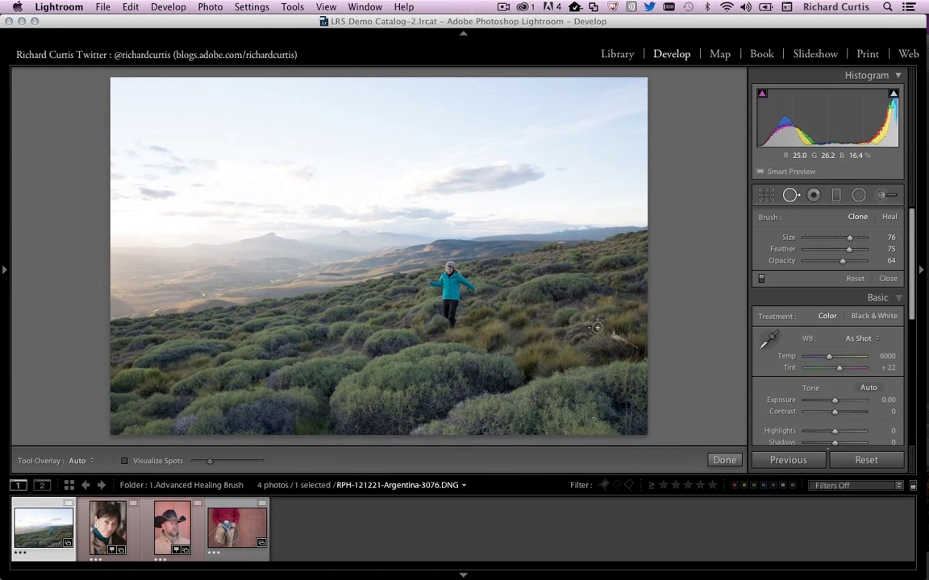
Step: Clone a spot on the lower-right grass from a nearby source and raise Feather to 59
click(623, 341)
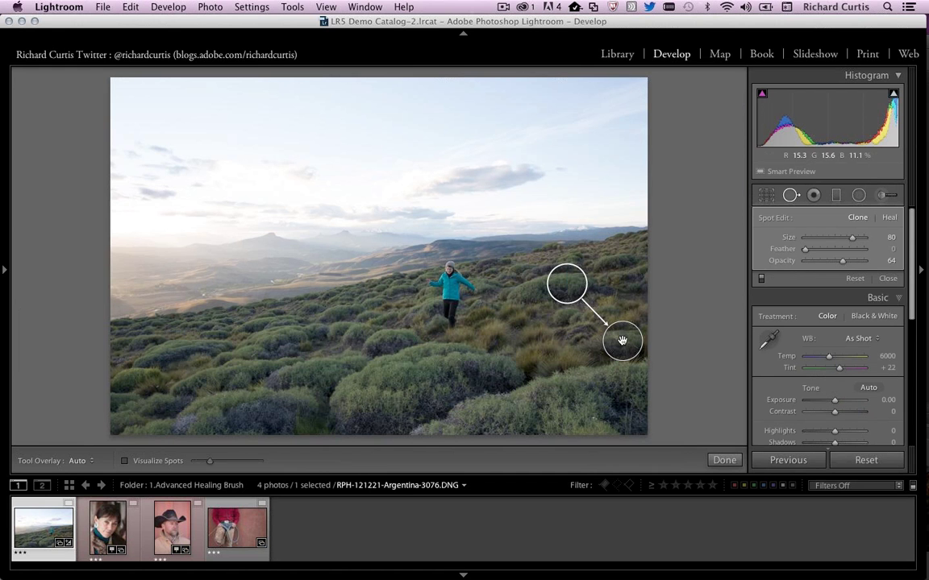
key(slash)
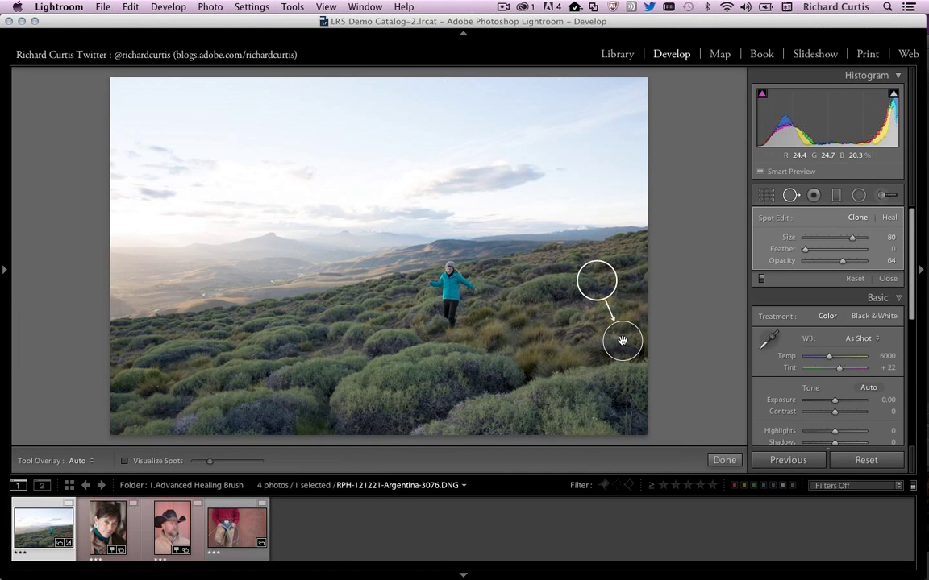
mouse_move(597, 290)
mouse_down()
mouse_move(577, 294)
mouse_move(575, 335)
mouse_up()
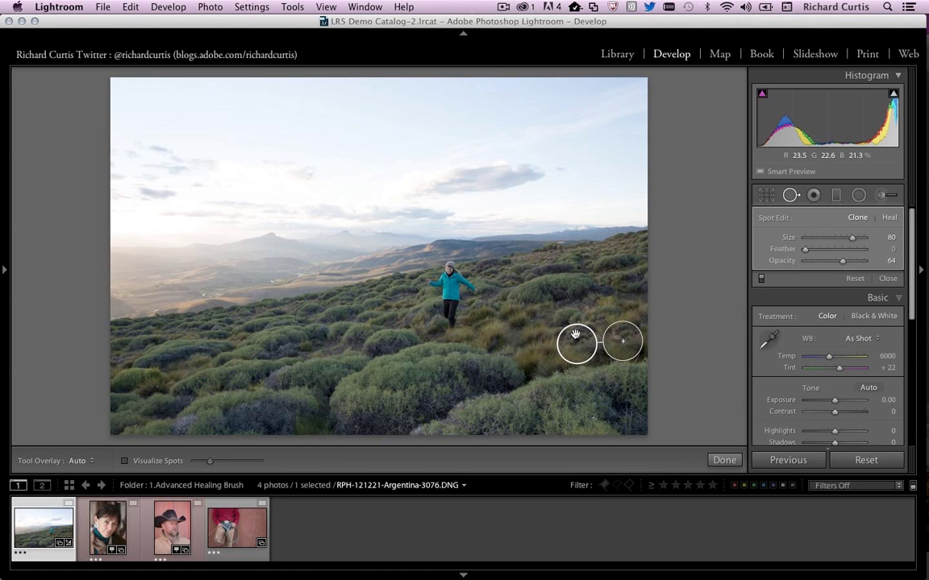
drag(805, 250, 840, 250)
Step: Paint a clone patch over the woman, set Opacity to 100, and move its source to clean hillside
mouse_move(430, 280)
mouse_down()
mouse_move(453, 262)
mouse_move(477, 286)
mouse_move(446, 291)
mouse_move(440, 321)
mouse_move(456, 300)
mouse_move(450, 274)
mouse_up()
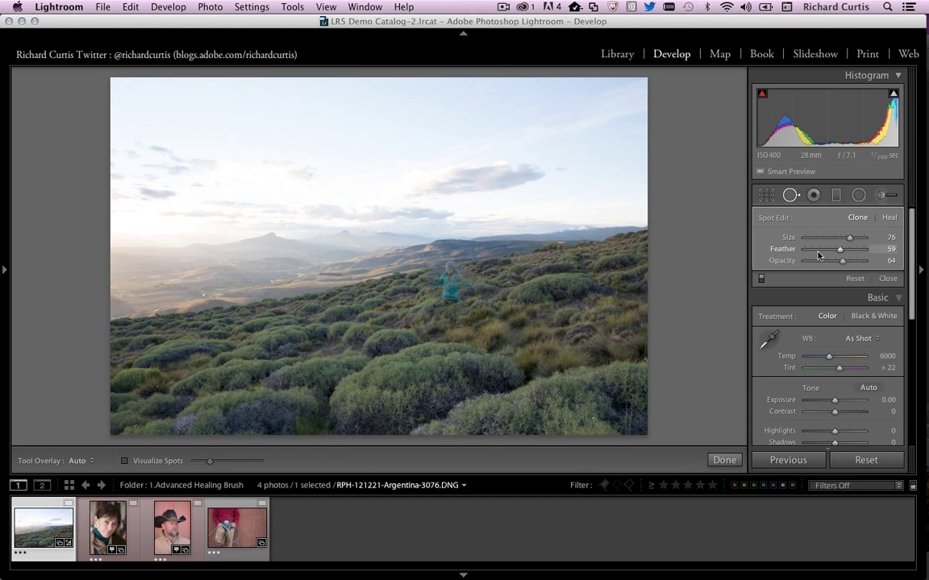
mouse_move(844, 265)
mouse_down()
mouse_move(820, 265)
mouse_move(872, 258)
mouse_up()
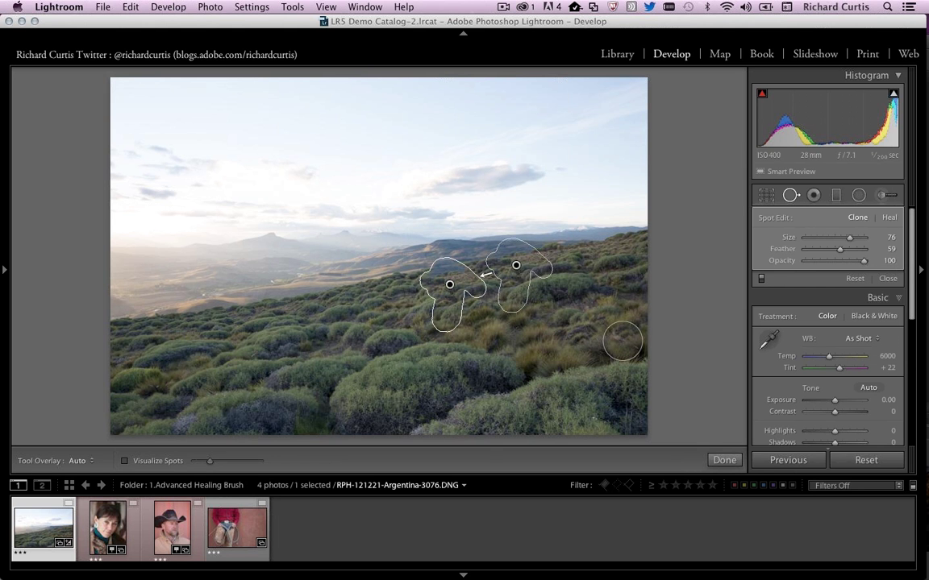
drag(449, 284, 524, 269)
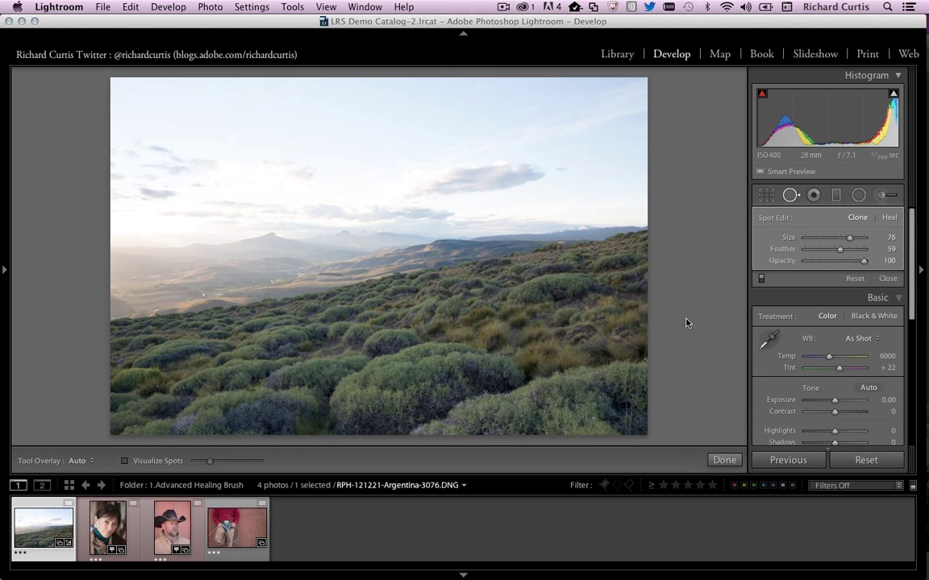
Step: Open the red-door barn photo IMG_6571.dng from the 2.Upright folder in Develop
click(618, 55)
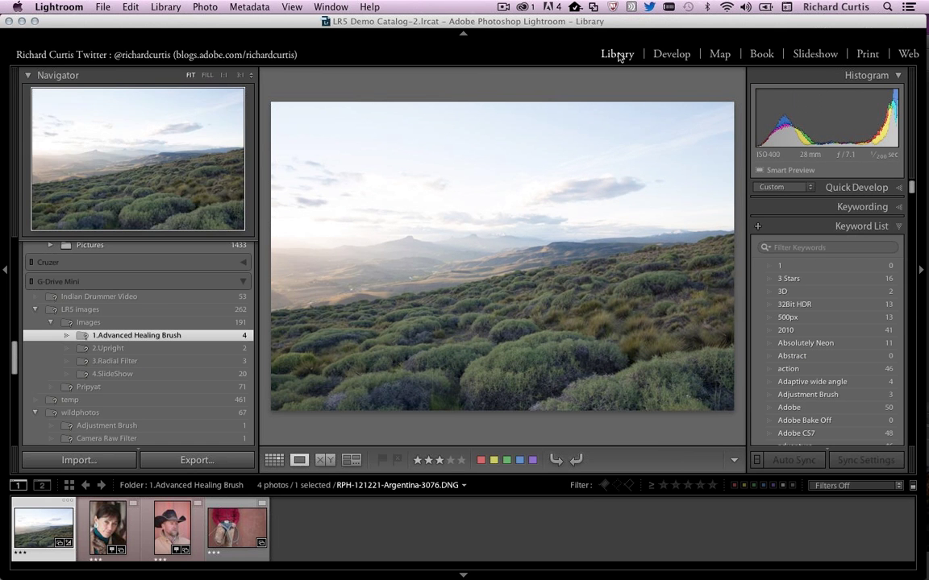
click(121, 348)
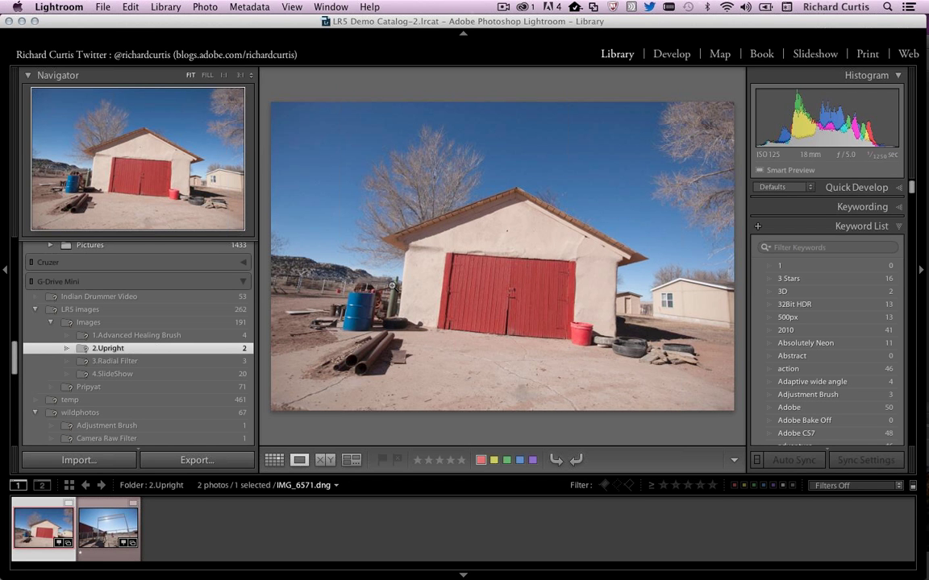
click(675, 59)
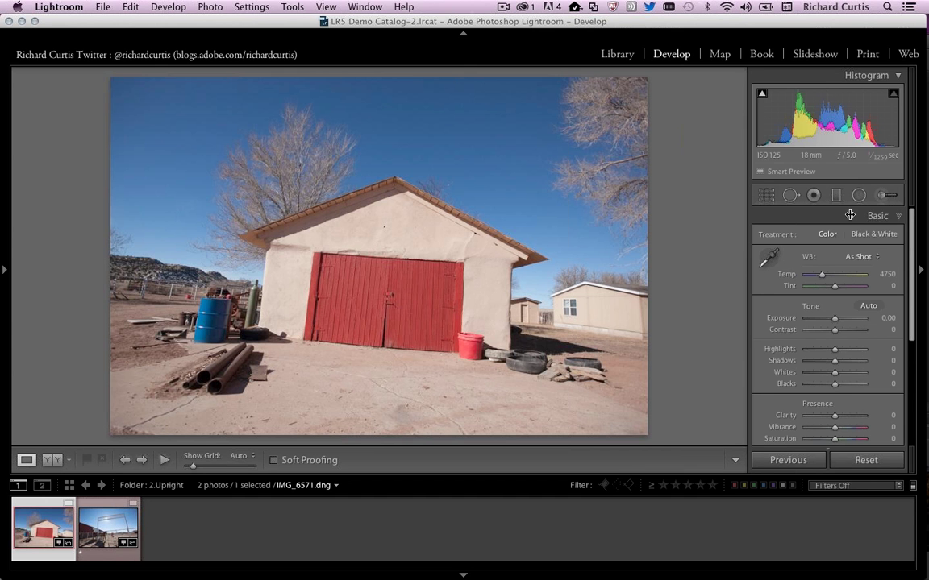
Step: Expand the Lens Corrections panel and show its Basic settings for the barn photo
scroll(859, 338, down, 5)
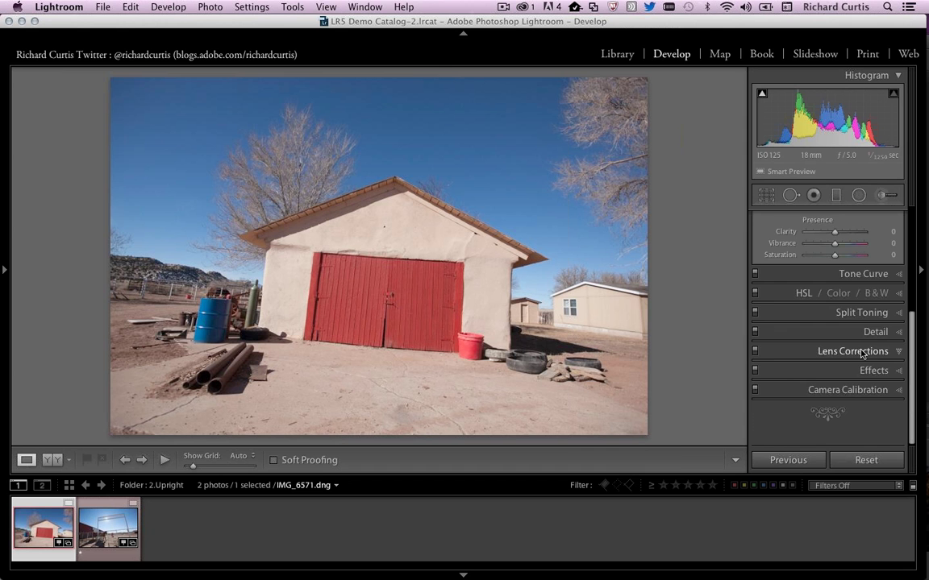
click(861, 353)
scroll(861, 352, up, 3)
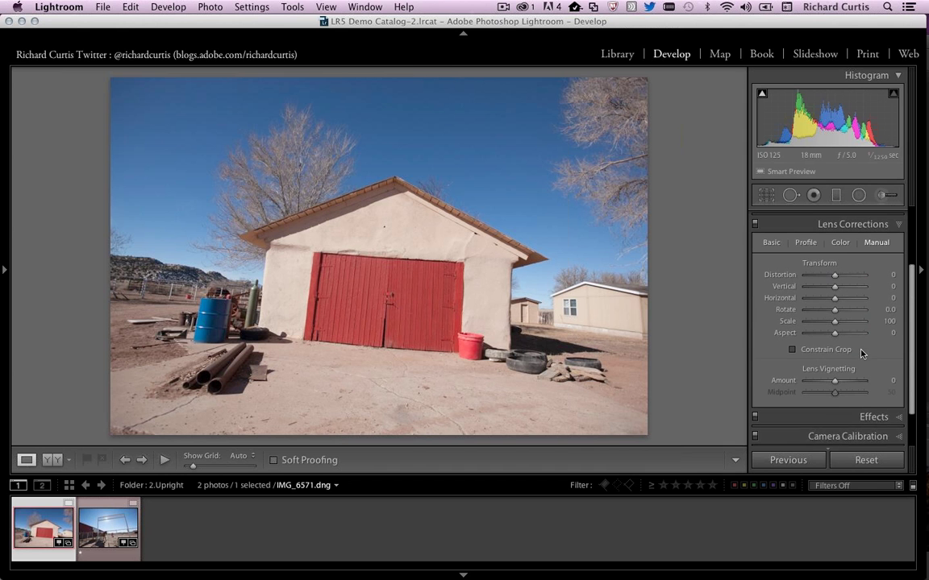
click(771, 249)
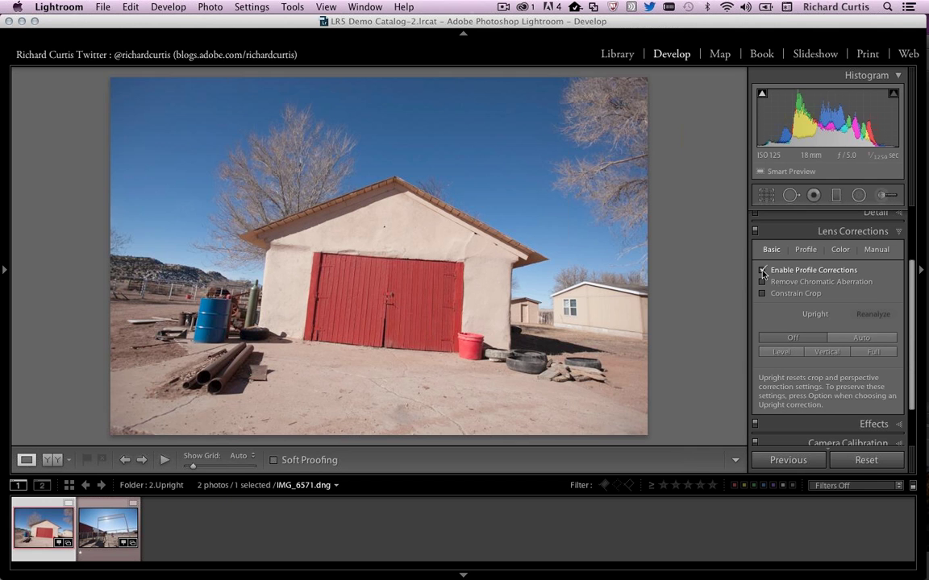
Step: Enable lens profile corrections, compare Level and Vertical Upright, then settle on Auto Upright
click(762, 272)
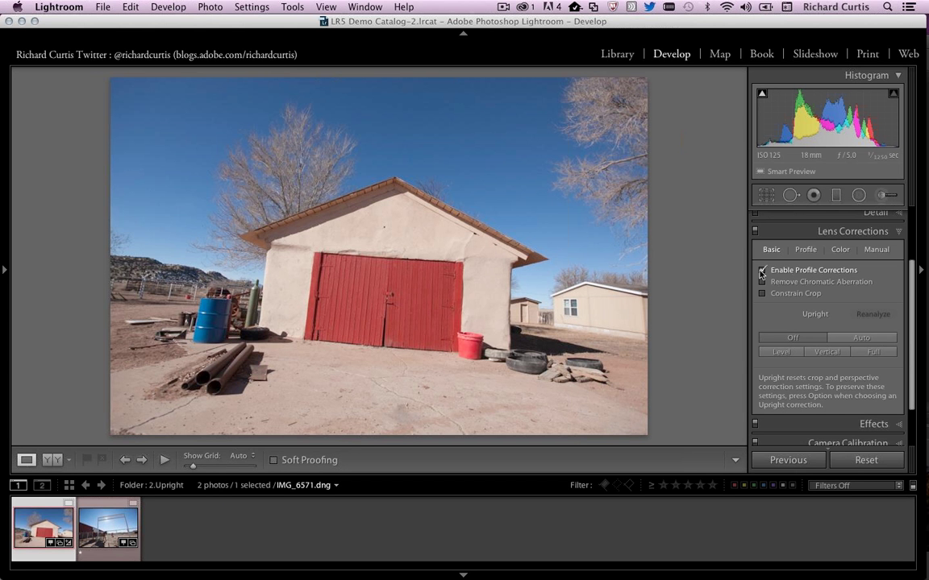
click(782, 355)
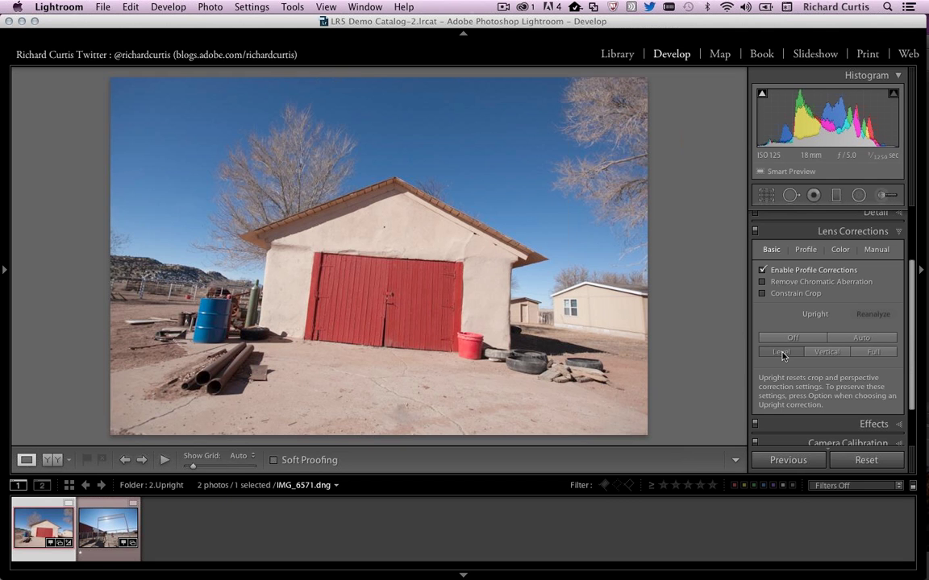
click(820, 353)
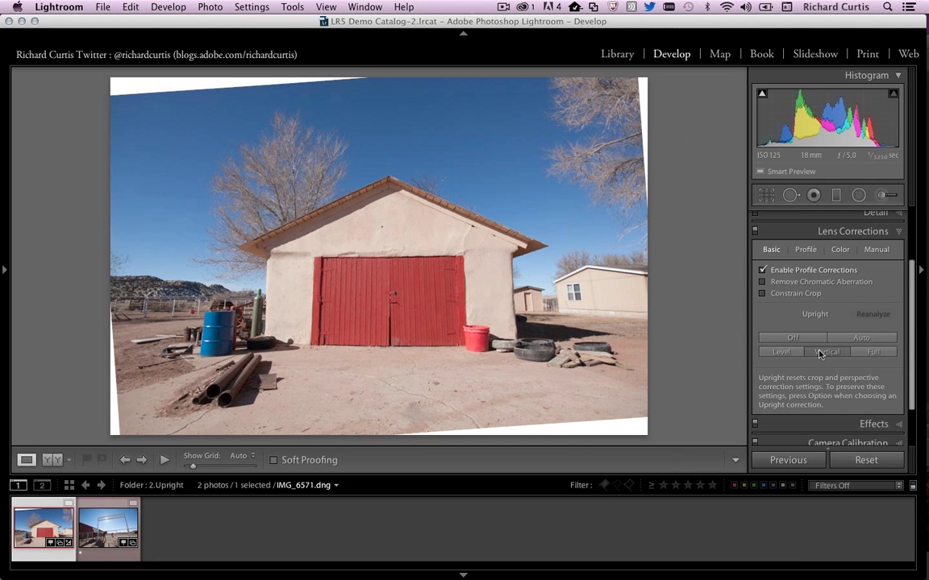
click(843, 339)
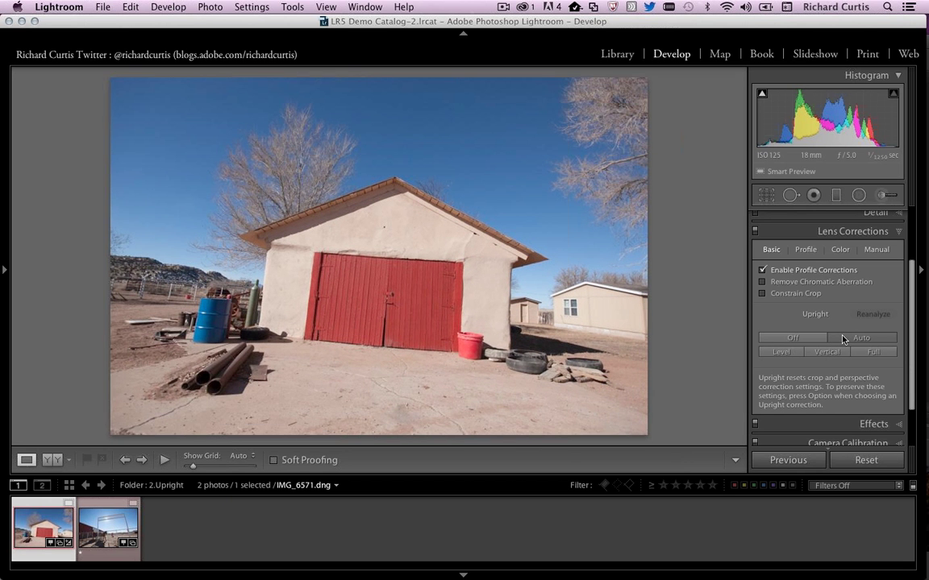
click(843, 339)
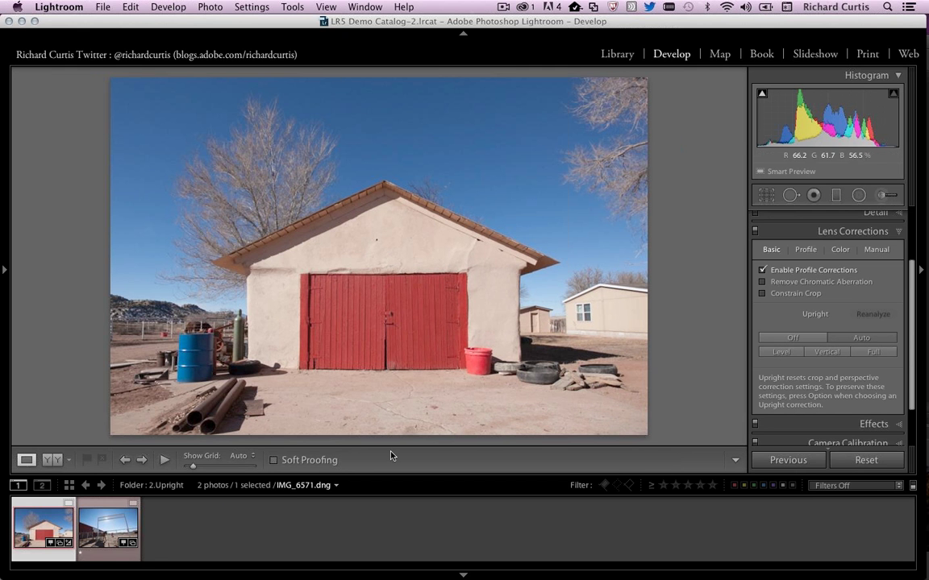
Step: Open the corral gate photo IMG_6693.dng and apply a Full Upright correction
click(108, 524)
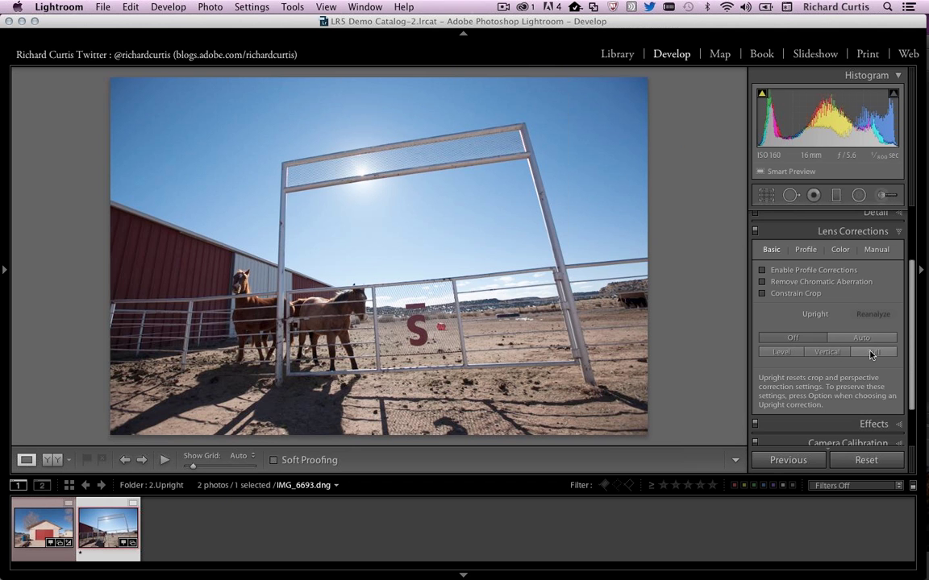
click(871, 354)
click(871, 353)
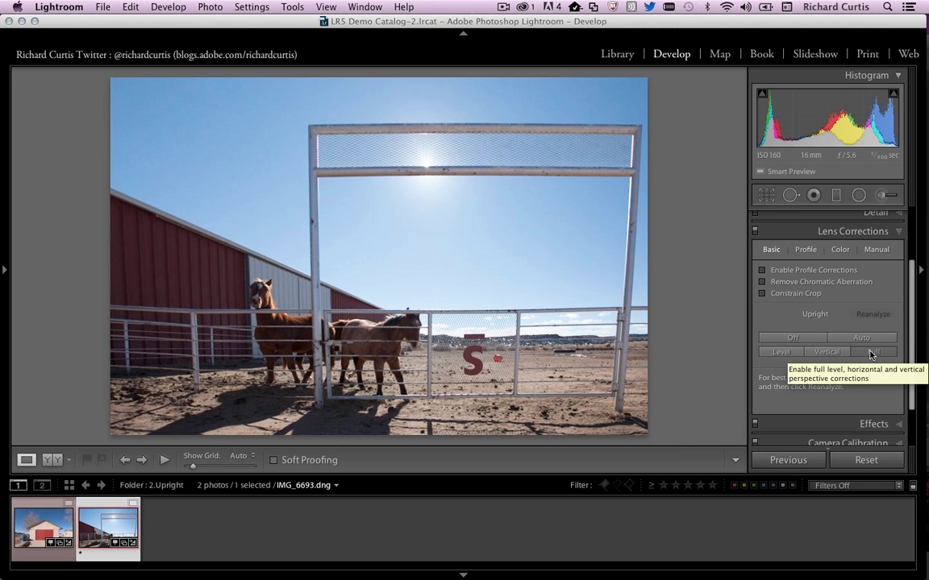
Step: Enable lens profile corrections on the gate photo, view the Manual sliders, and return to Library
click(877, 250)
click(772, 249)
click(761, 270)
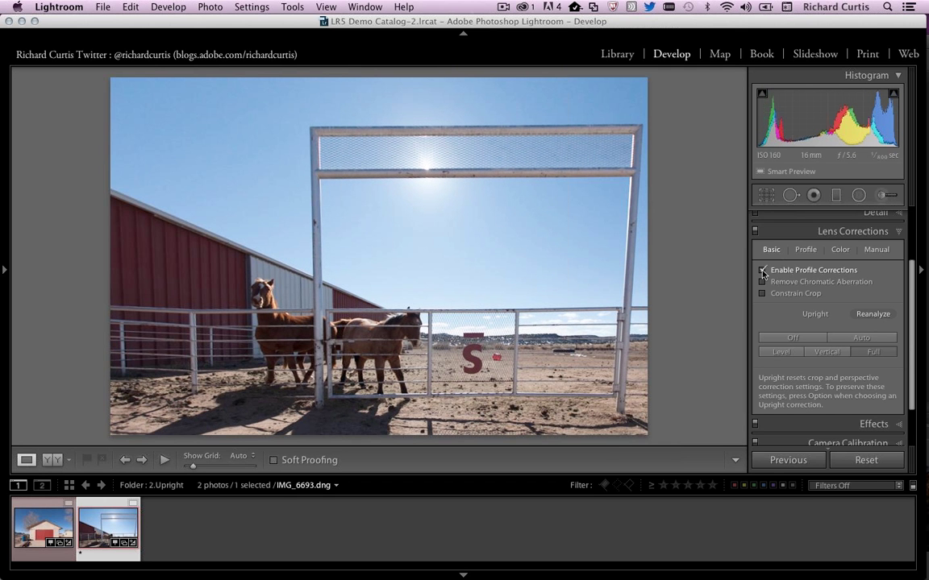
click(878, 251)
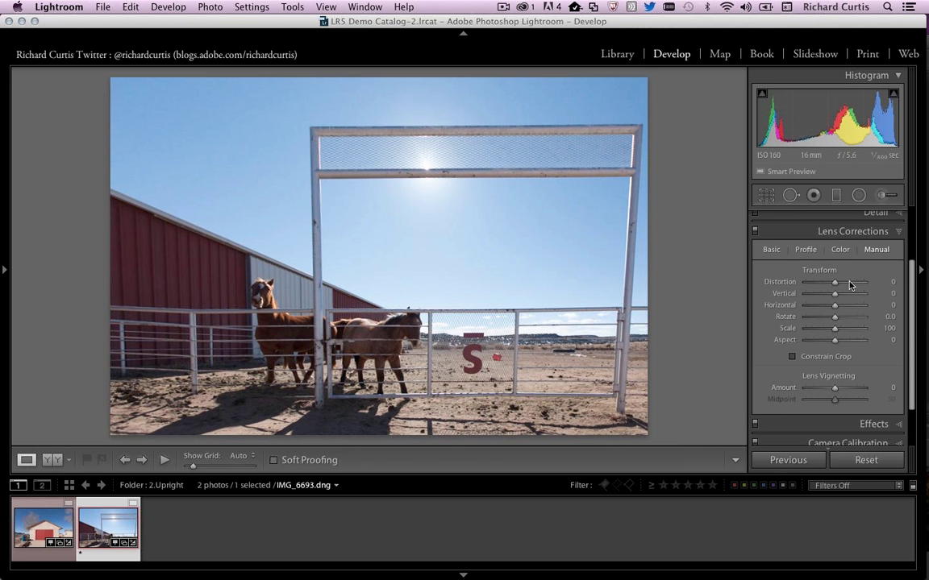
drag(849, 285, 844, 287)
key(e)
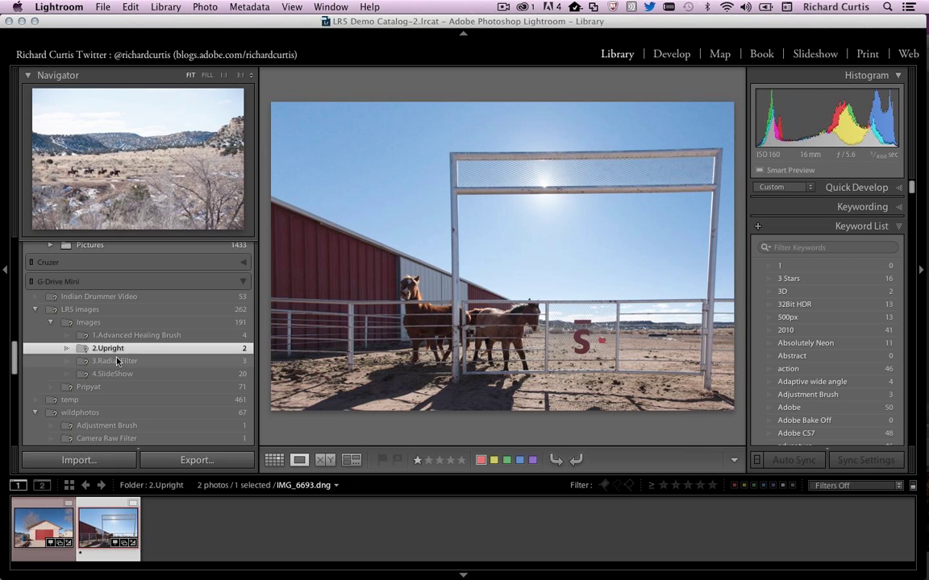
Step: Open the riders-in-valley photo from the 3.Radial Filter folder in Develop
click(118, 361)
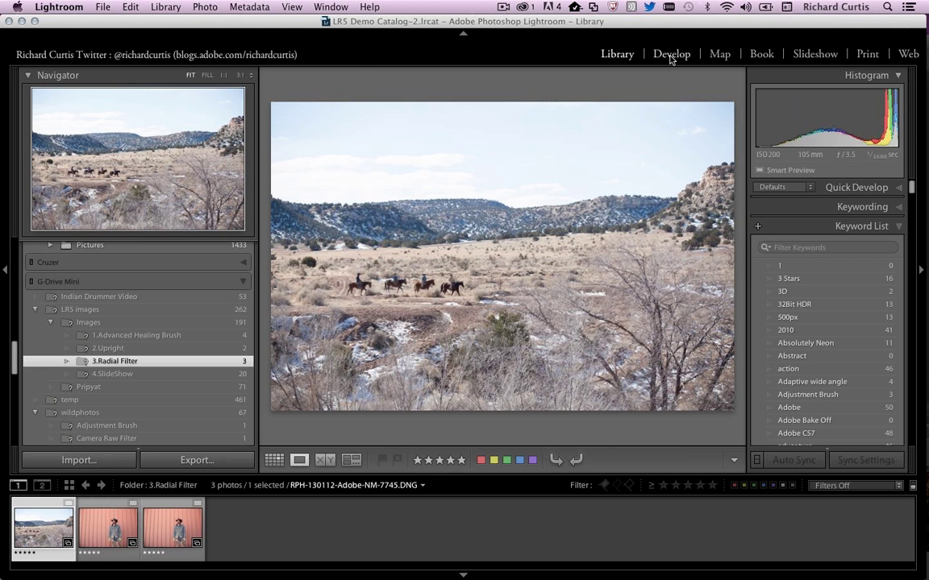
click(670, 56)
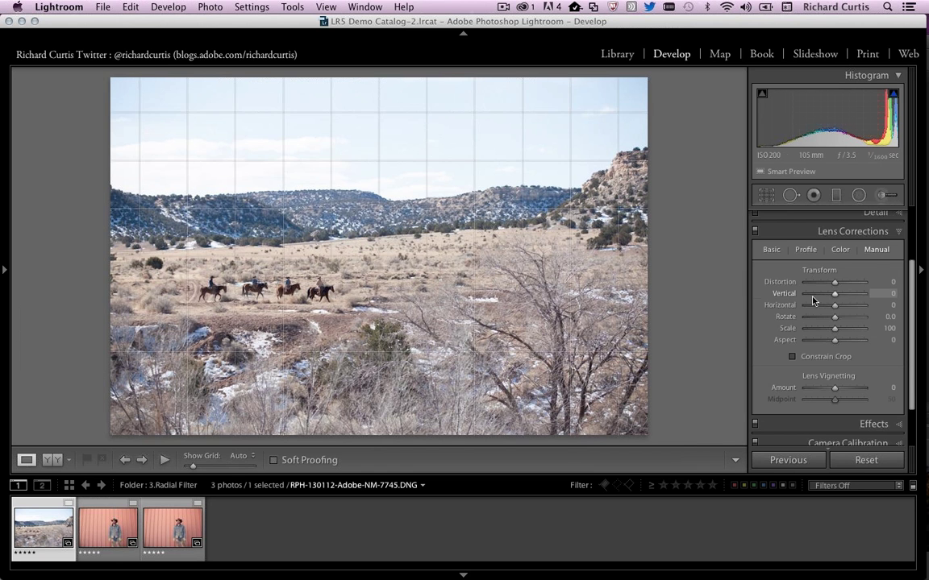
Step: Add a -38 post-crop vignette to the riders photo, then reset its develop settings
scroll(807, 298, down, 3)
click(872, 370)
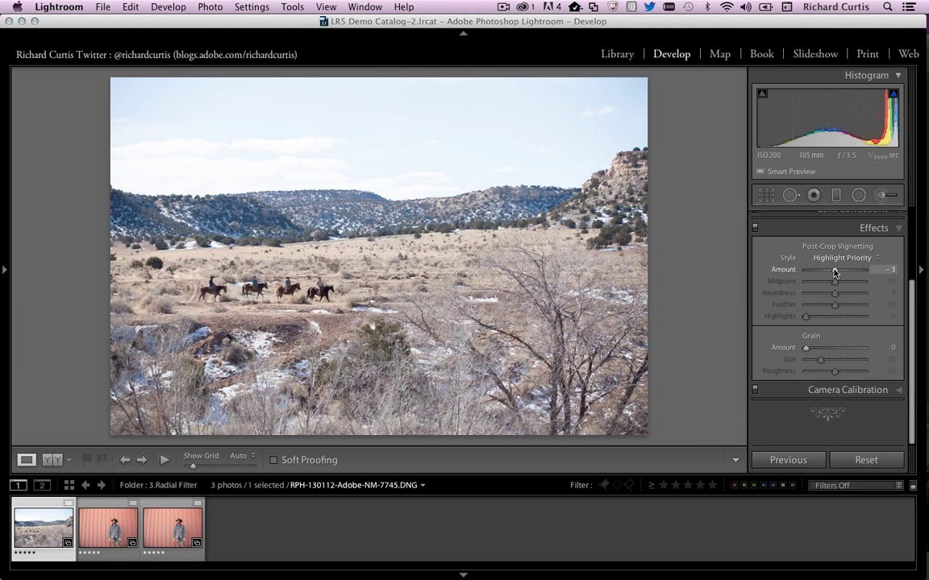
drag(833, 269, 827, 273)
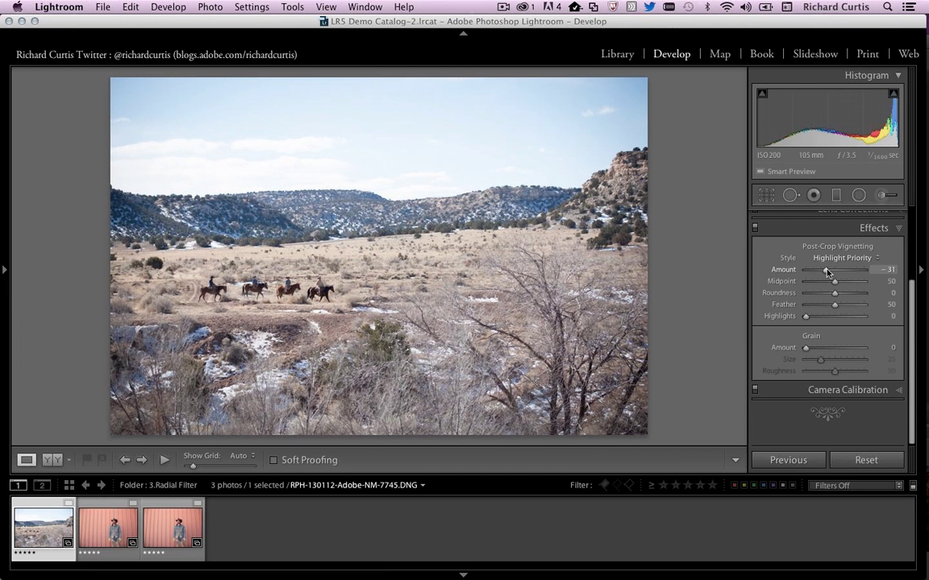
drag(827, 273, 824, 273)
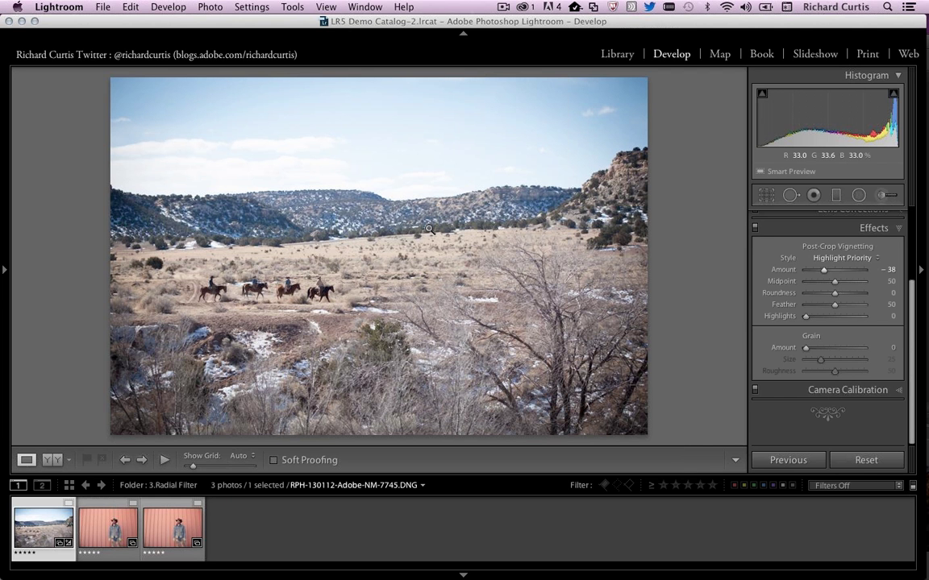
key(super+shift+r)
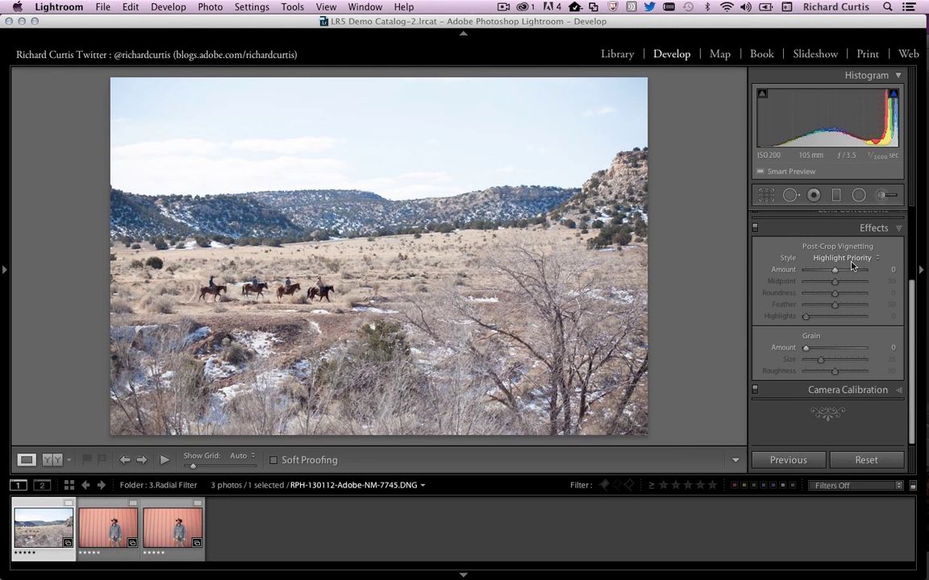
scroll(852, 267, up, 5)
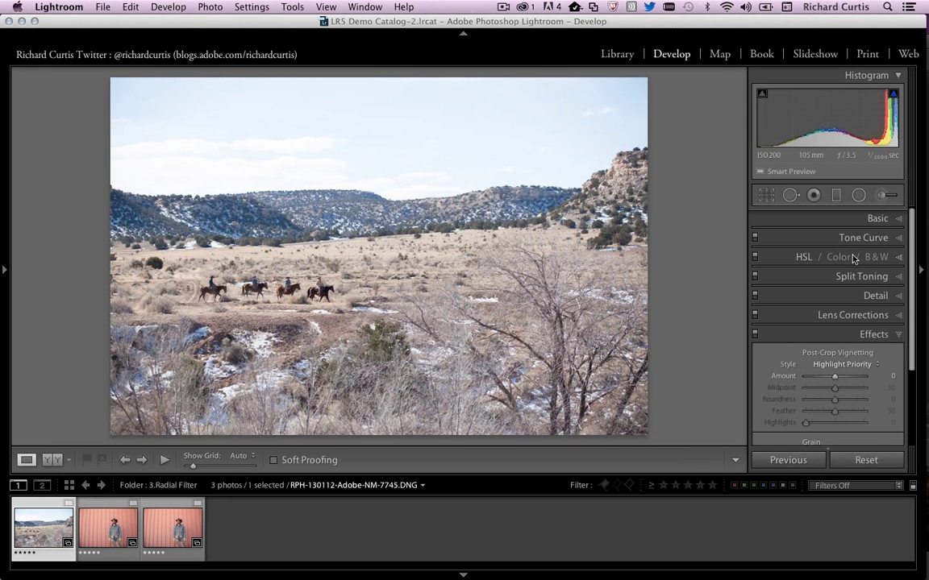
Step: Draw a radial filter ellipse around the riders at -0.88 exposure and duplicate it
key(shift+m)
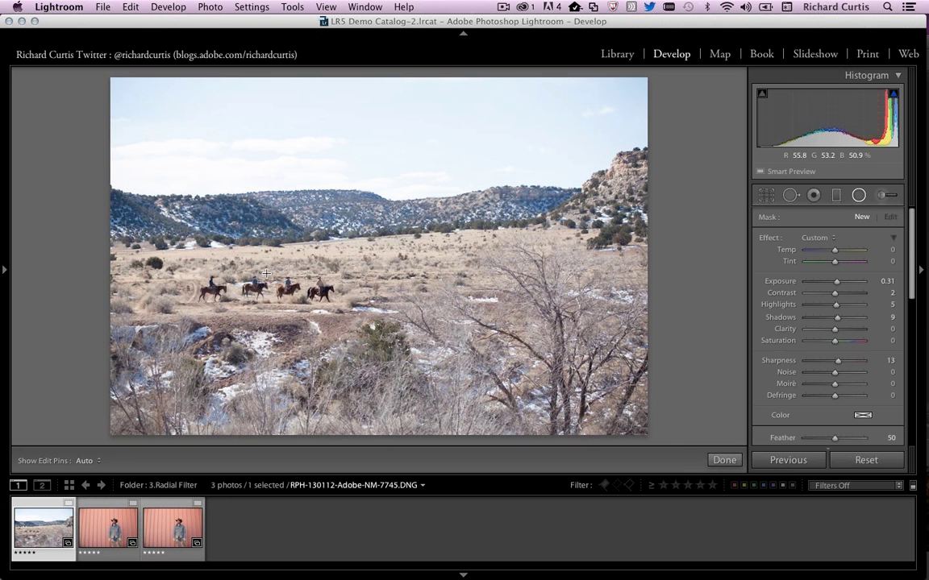
drag(268, 276, 377, 335)
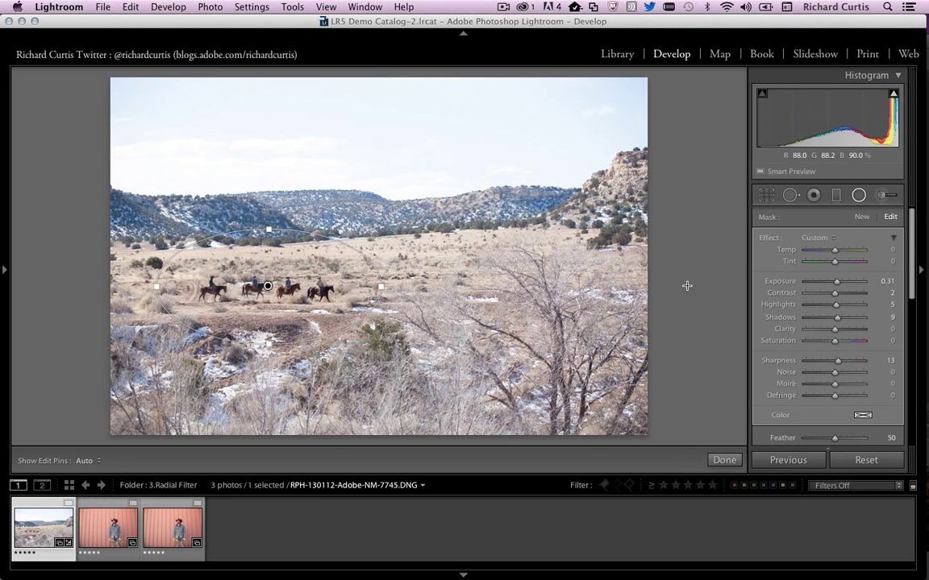
drag(836, 280, 826, 280)
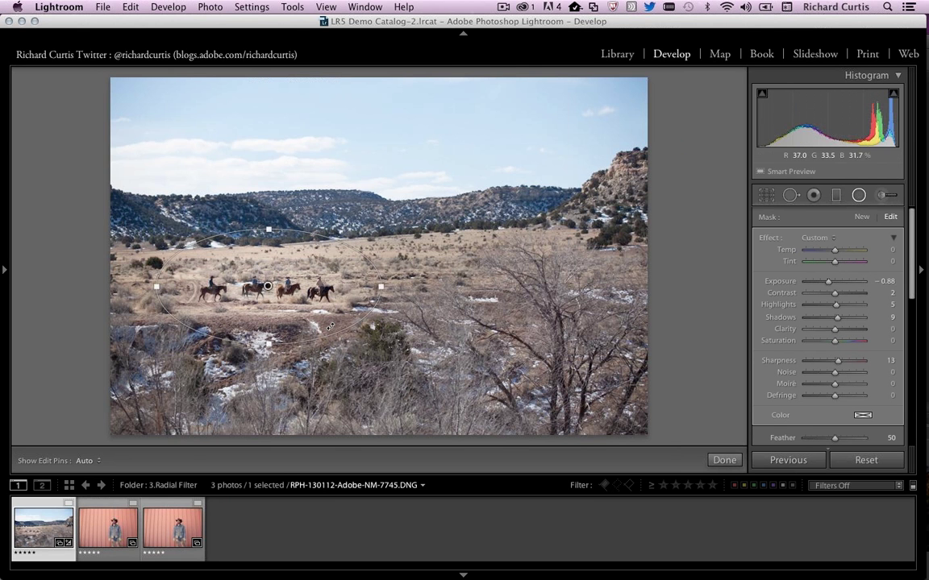
right_click(267, 287)
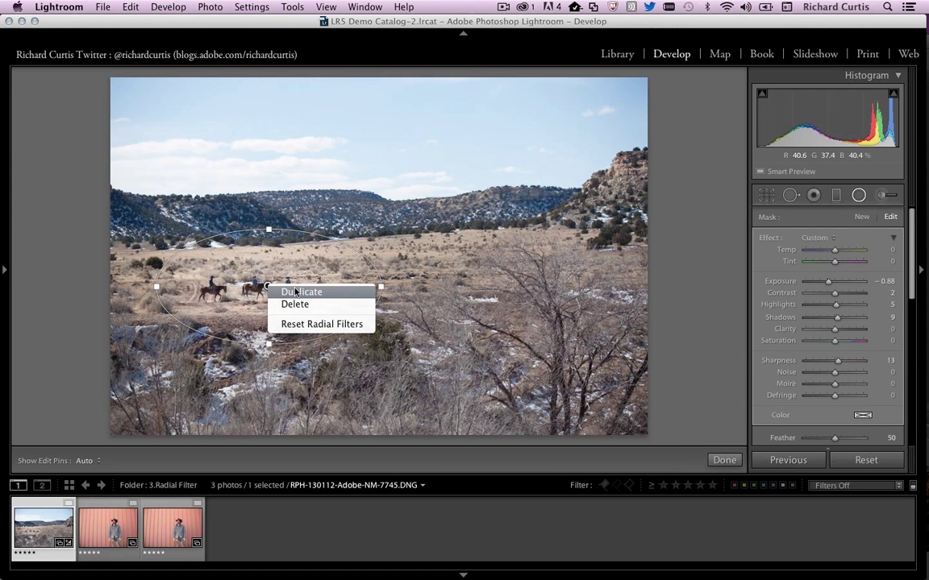
click(296, 292)
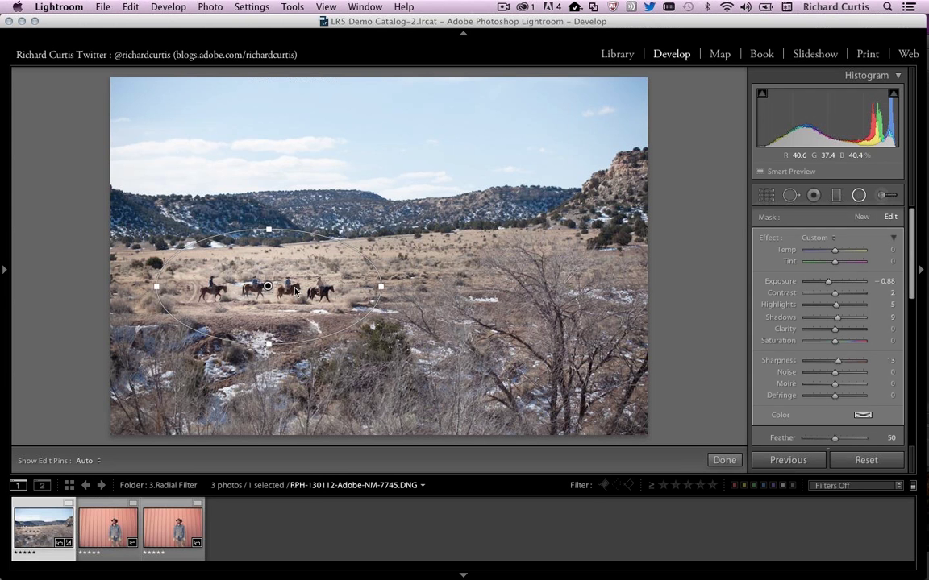
key(Delete)
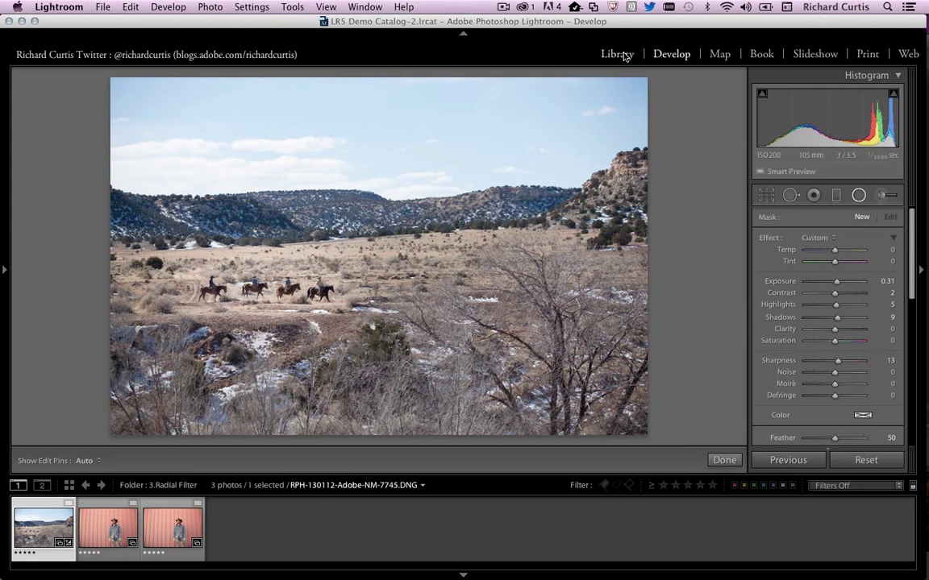
Step: Switch back to the Library with the riders landscape shown large
click(617, 54)
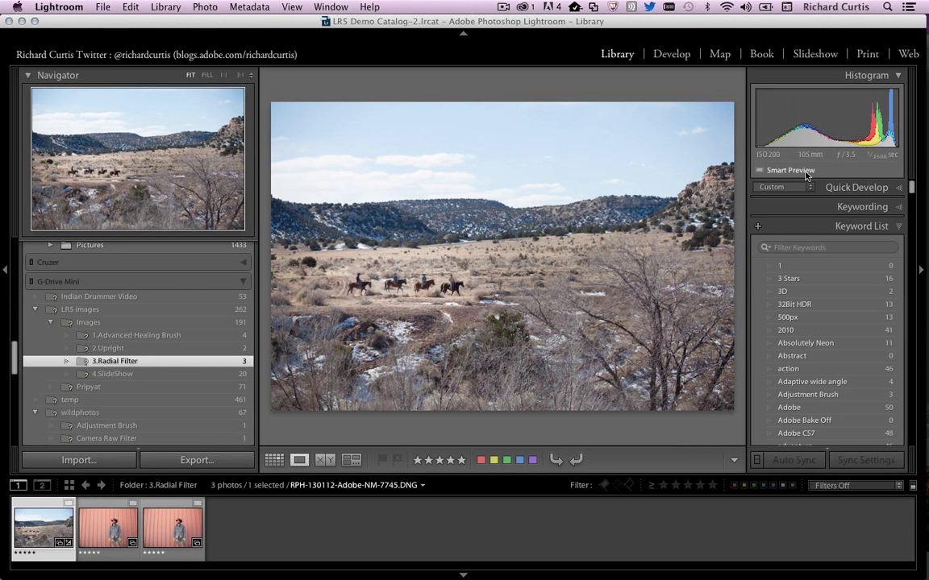
mouse_move(784, 176)
Step: Bring up the Import dialog, then cancel it without adding photos
click(78, 460)
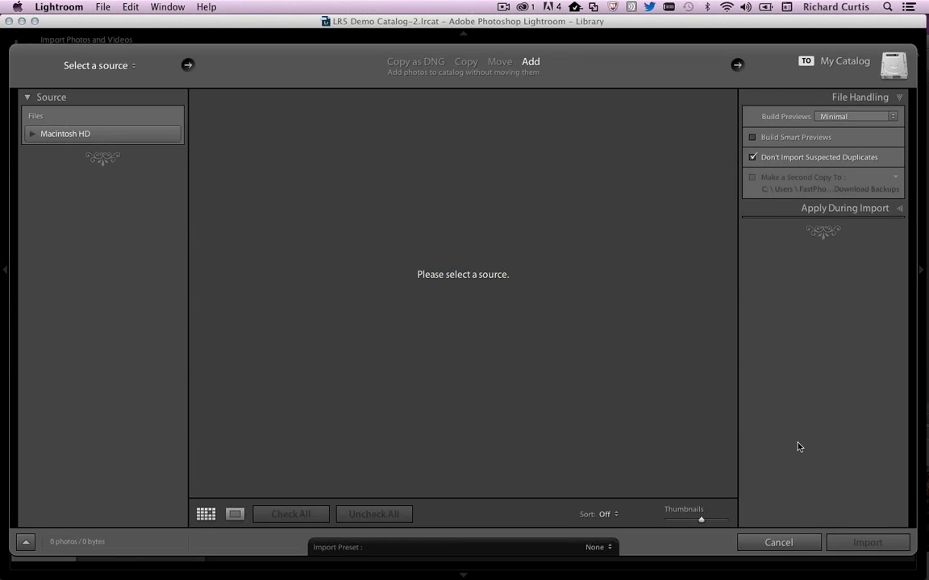
click(768, 544)
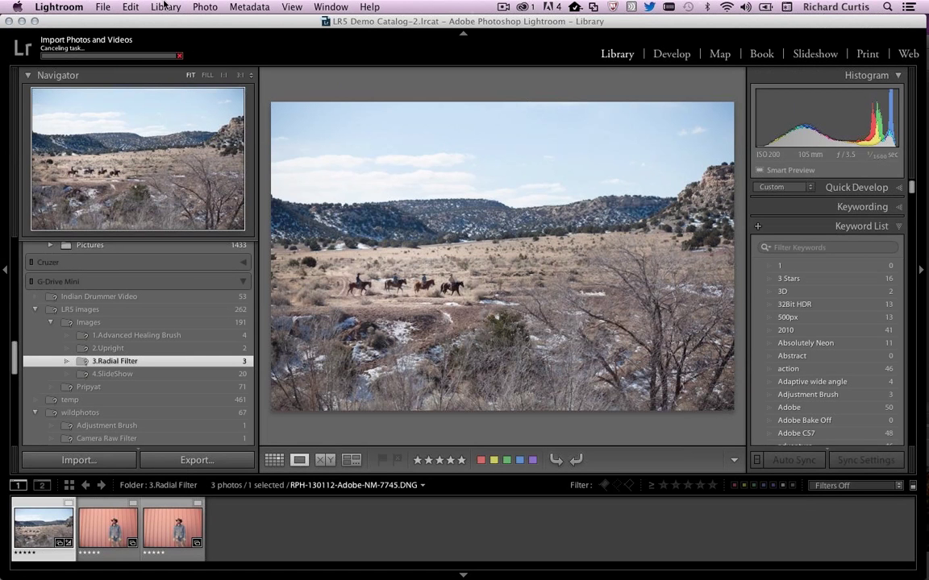
Step: Show the 4.SlideShow folder's 20 photos, then bring the Photoshop CC window forward
click(165, 6)
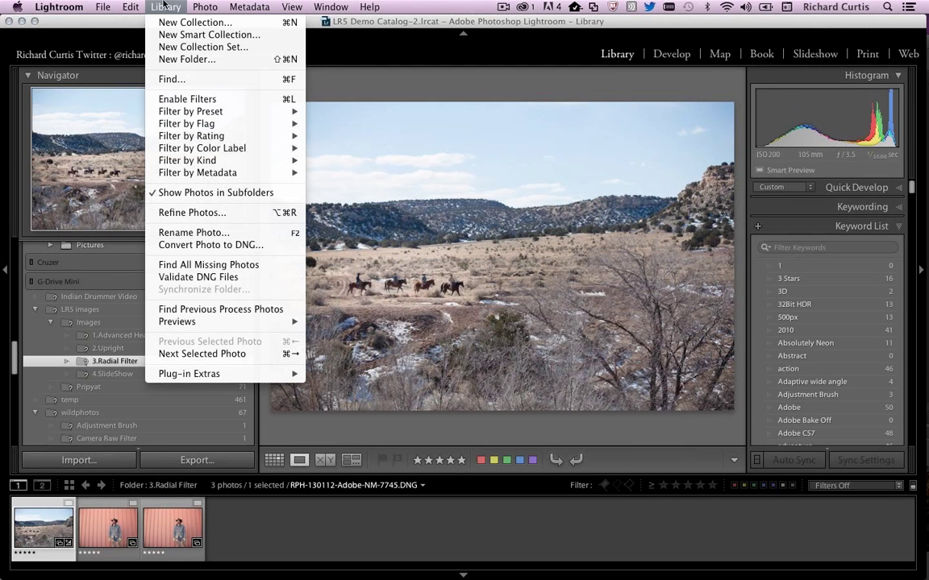
mouse_move(182, 321)
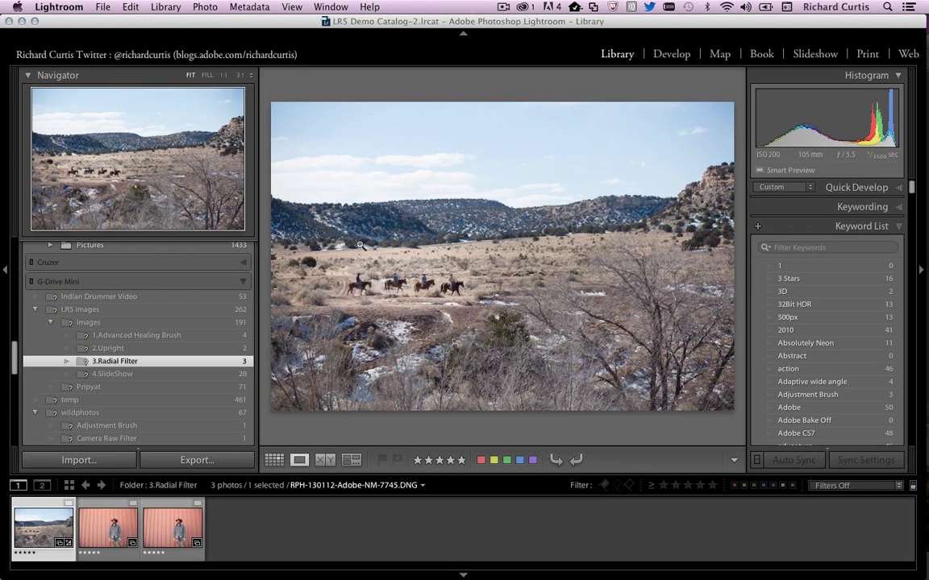
click(96, 374)
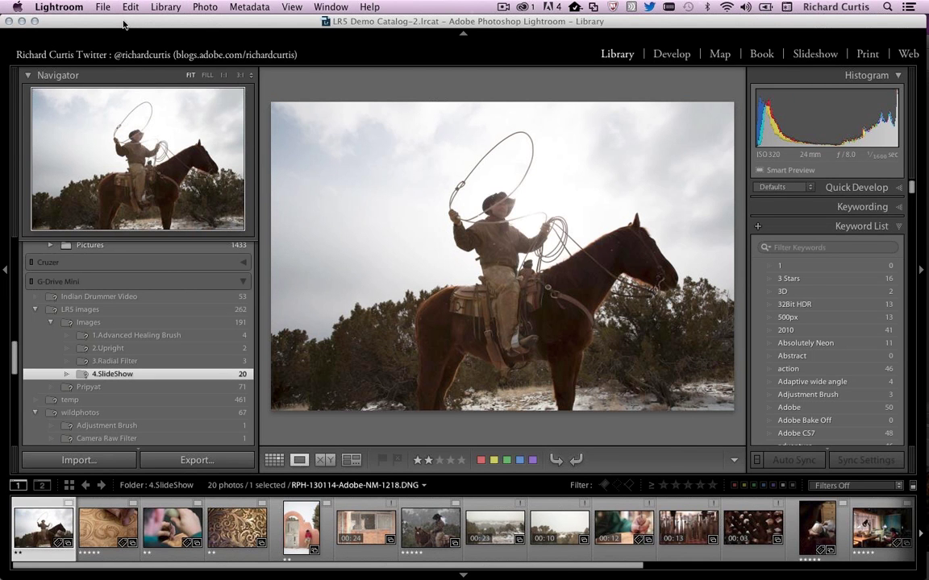
drag(124, 25, 145, 24)
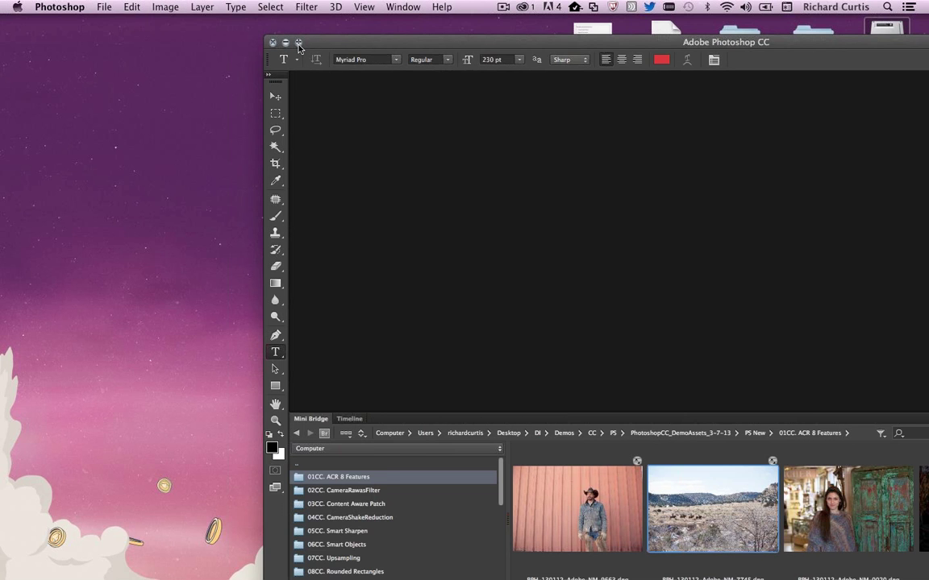
Step: Maximize the window and open Zipline_Shot02_0226.JPG from the 02CC. CameraRawsFilter folder in Mini Bridge
click(299, 44)
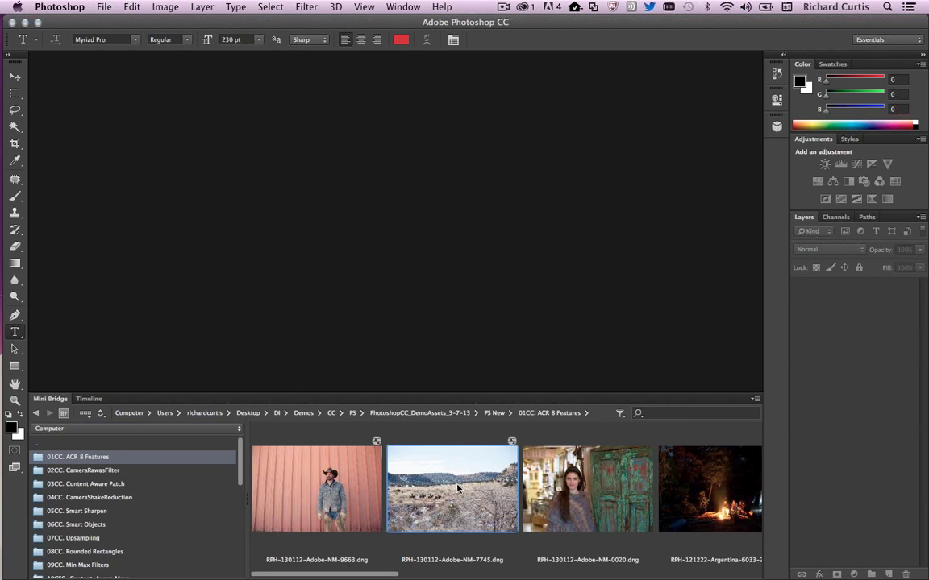
click(142, 473)
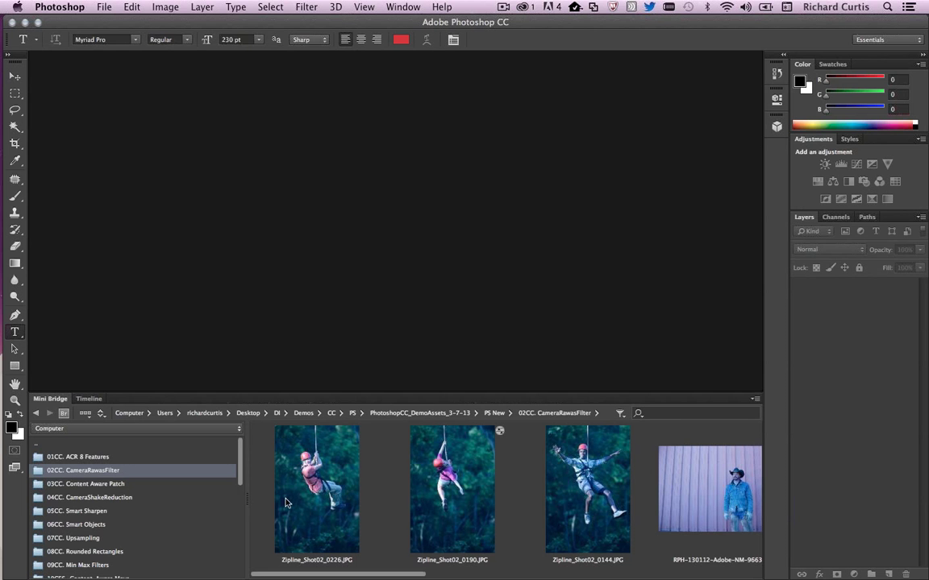
drag(306, 478, 346, 310)
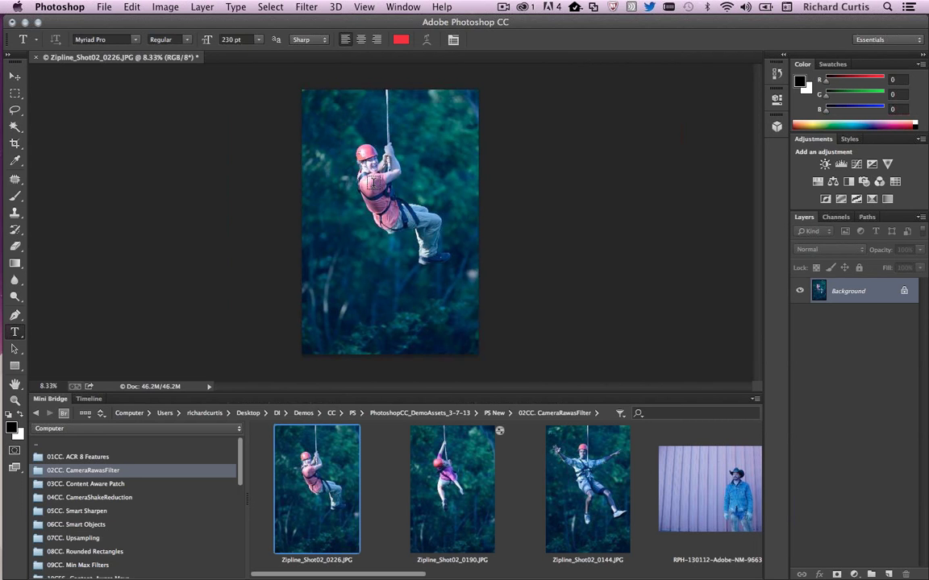
Step: Convert the zipline photo's background into a smart object with Filter > Convert for Smart Filters
click(306, 6)
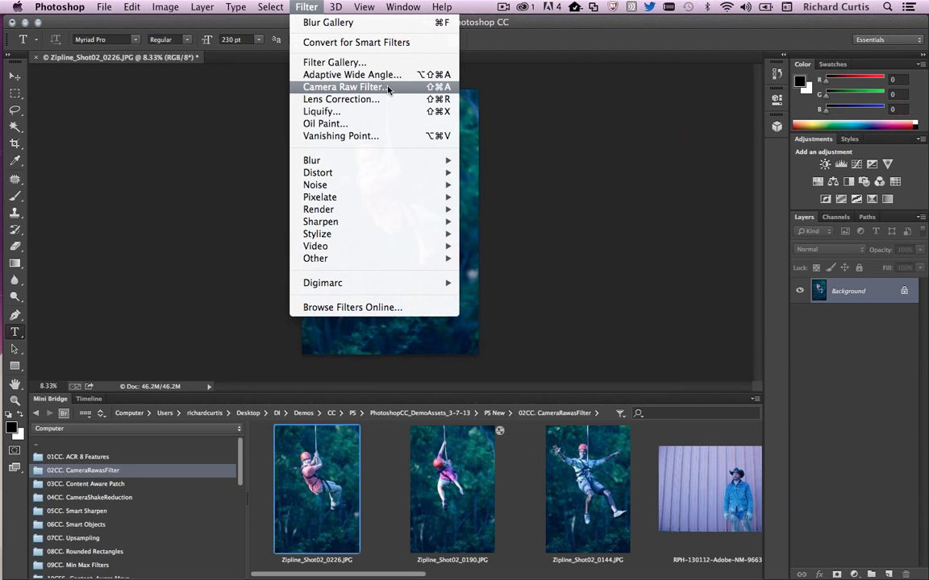
click(388, 43)
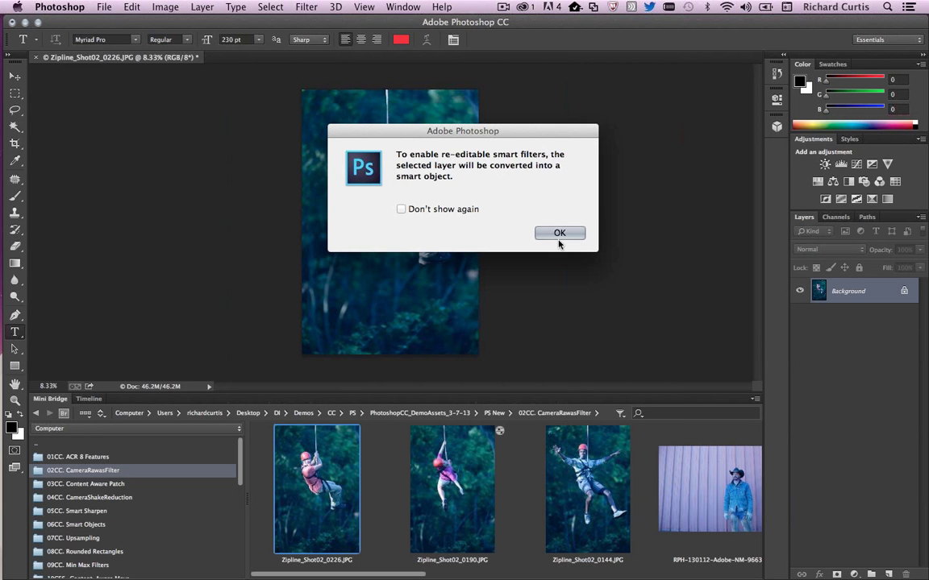
click(556, 235)
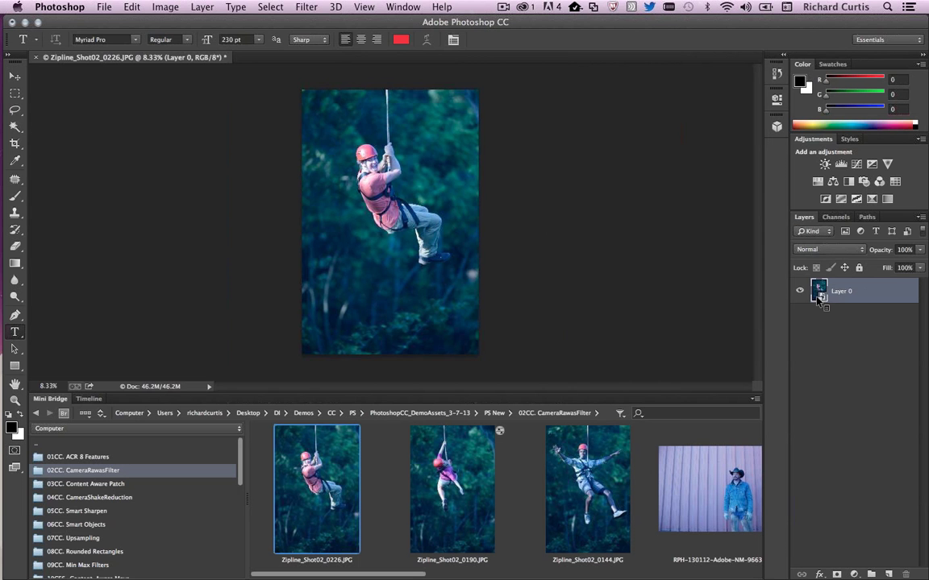
click(313, 7)
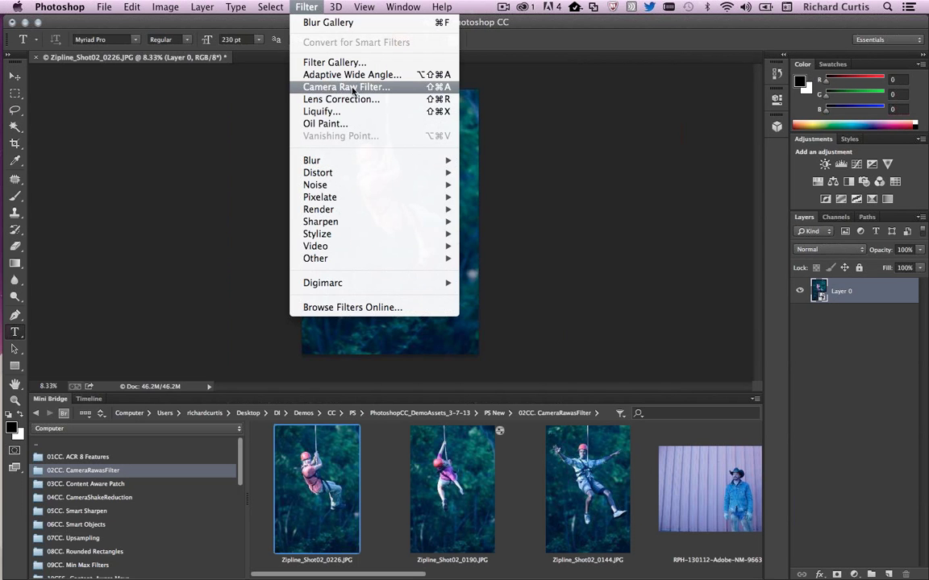
Step: Apply a Camera Raw Filter to Layer 0 with White Balance set to Auto
click(352, 87)
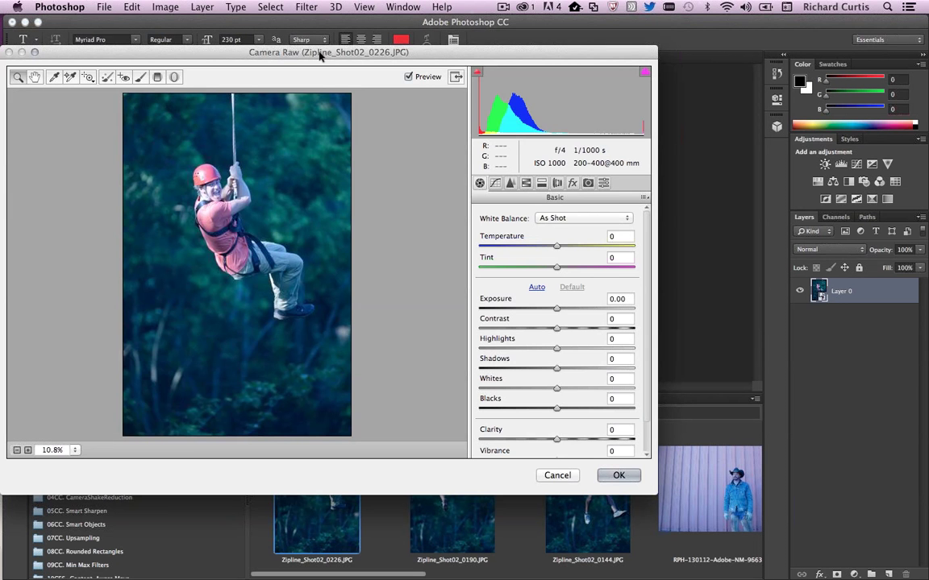
drag(320, 54, 409, 52)
click(666, 217)
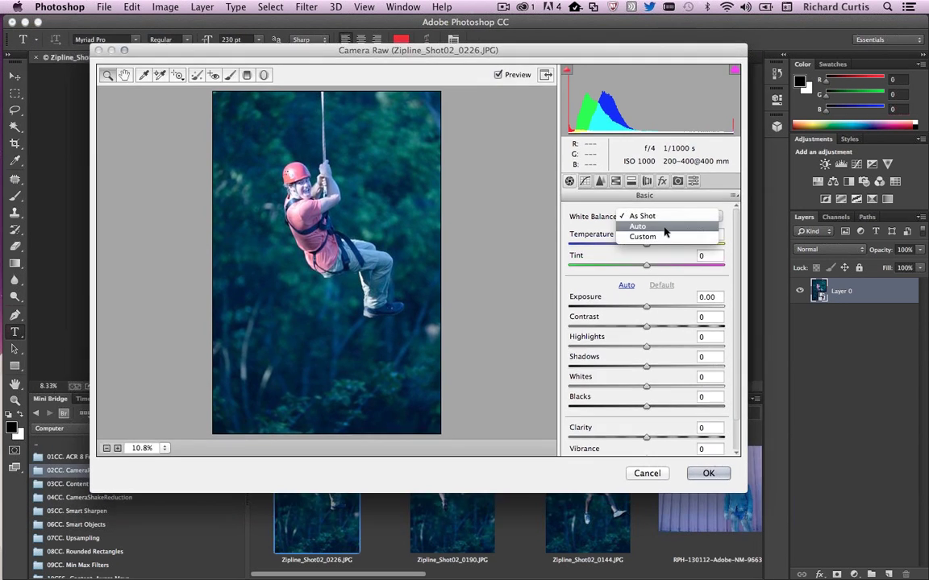
click(664, 228)
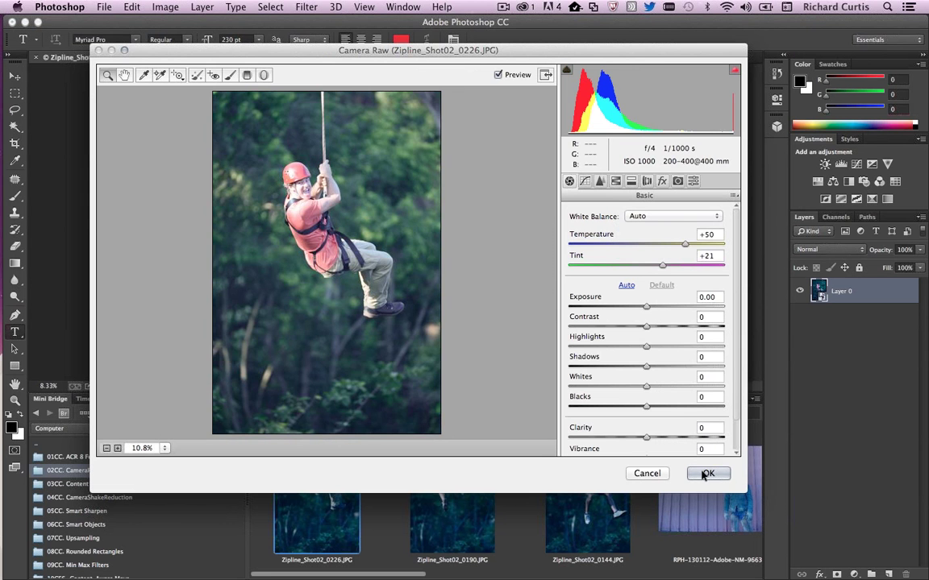
click(704, 474)
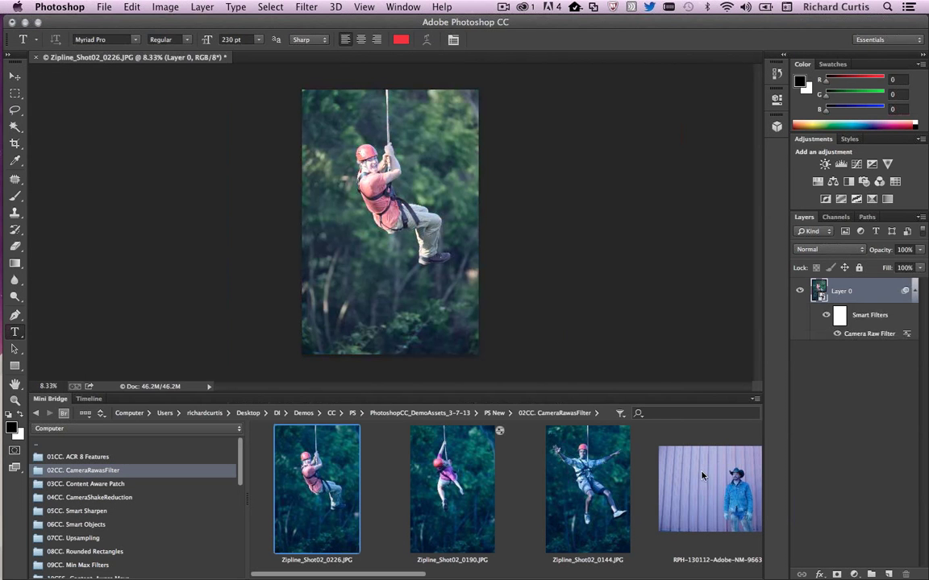
Step: Toggle the Camera Raw smart filter off and on to compare, then reopen and re-confirm it
click(825, 315)
click(825, 315)
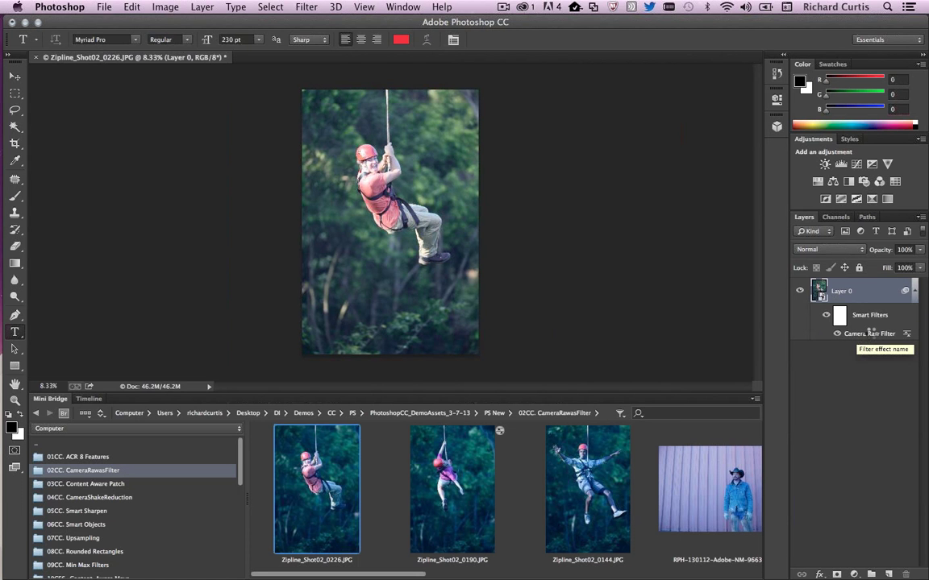
double_click(869, 332)
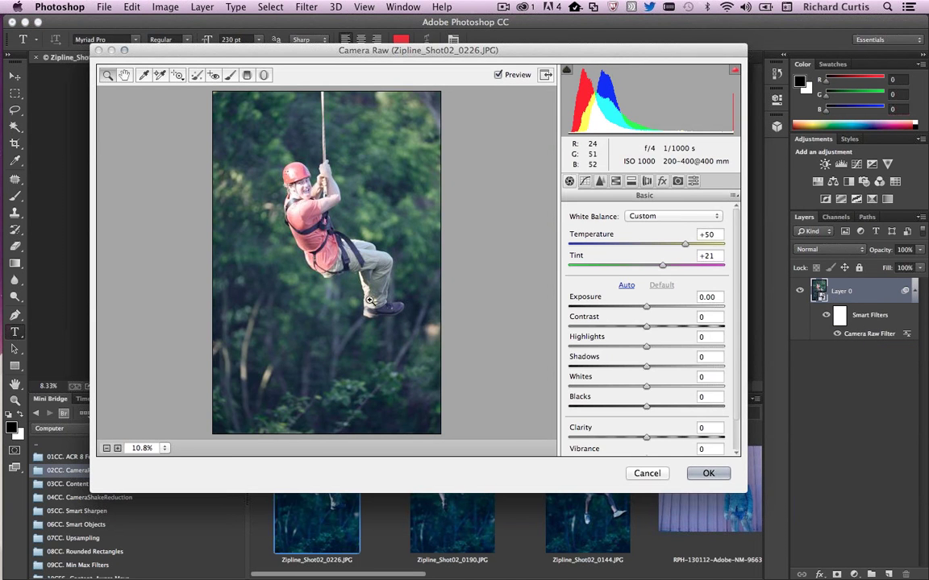
click(709, 473)
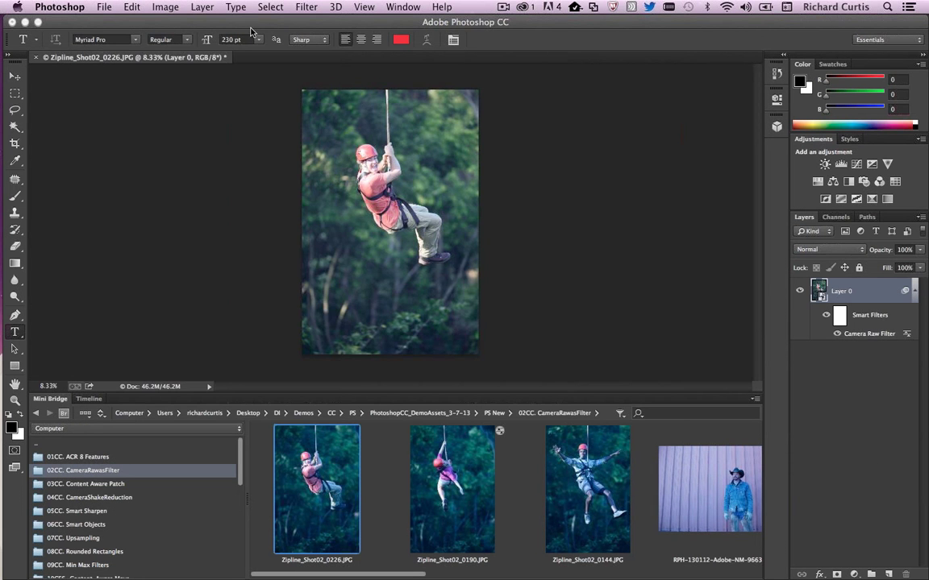
click(201, 6)
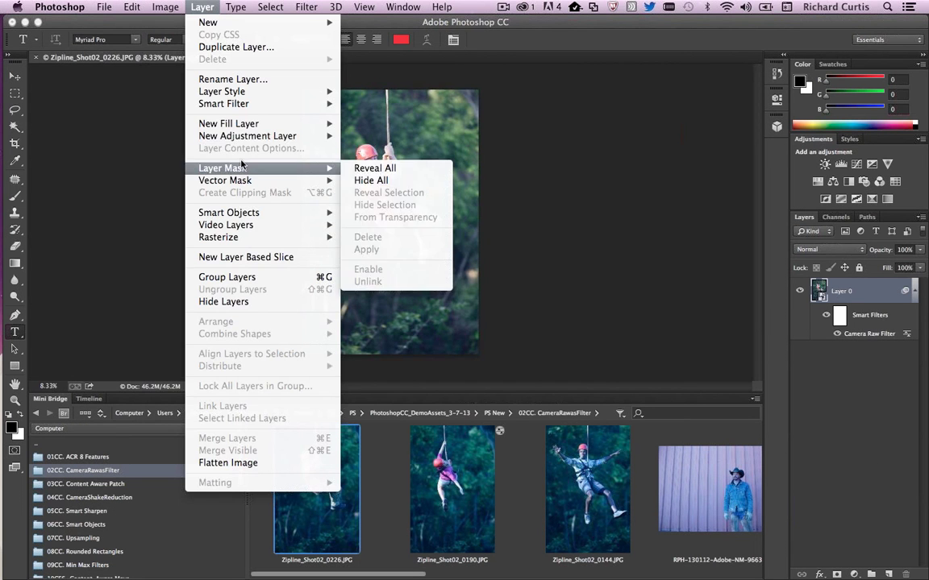
Step: Add a Vibrance 1 adjustment layer with Vibrance raised to +25
mouse_move(252, 137)
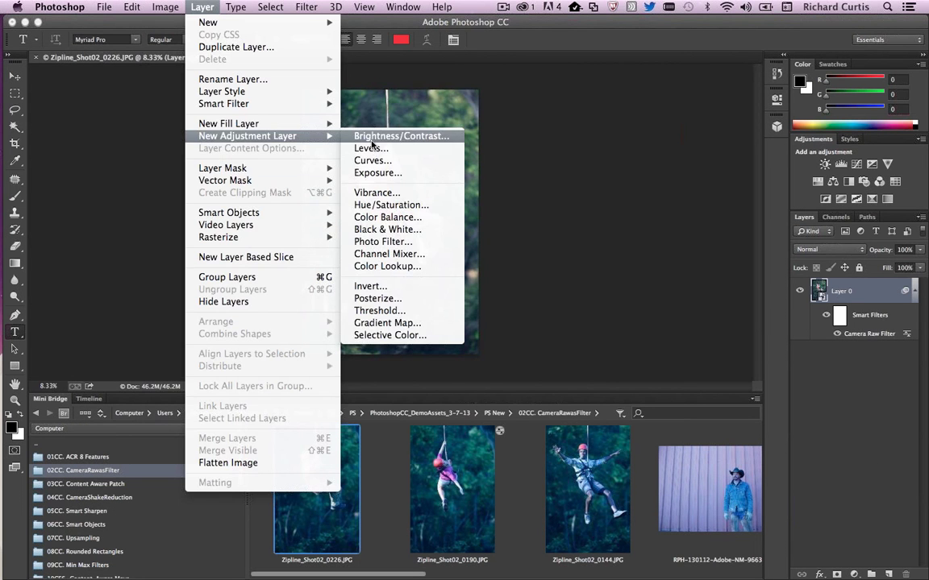
click(397, 193)
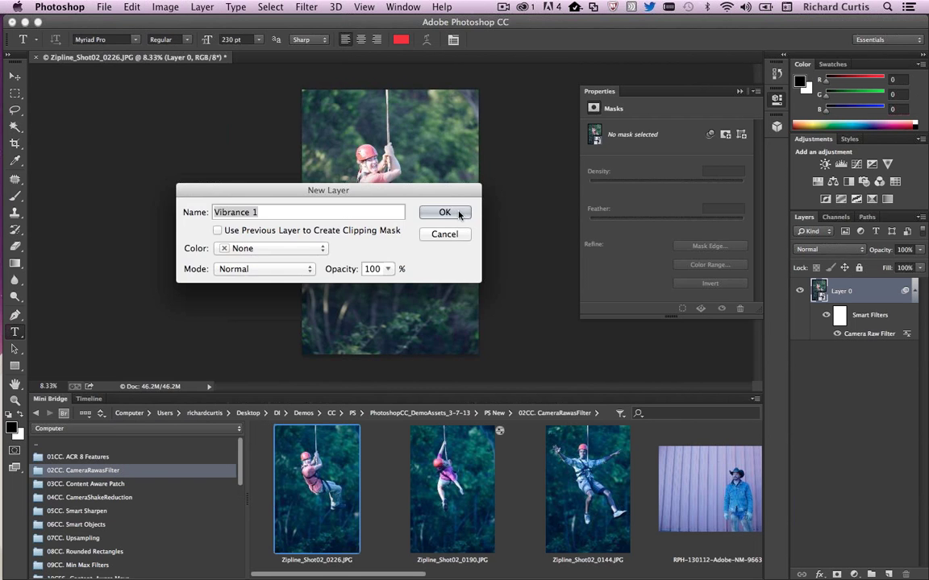
key(Return)
drag(667, 144, 686, 142)
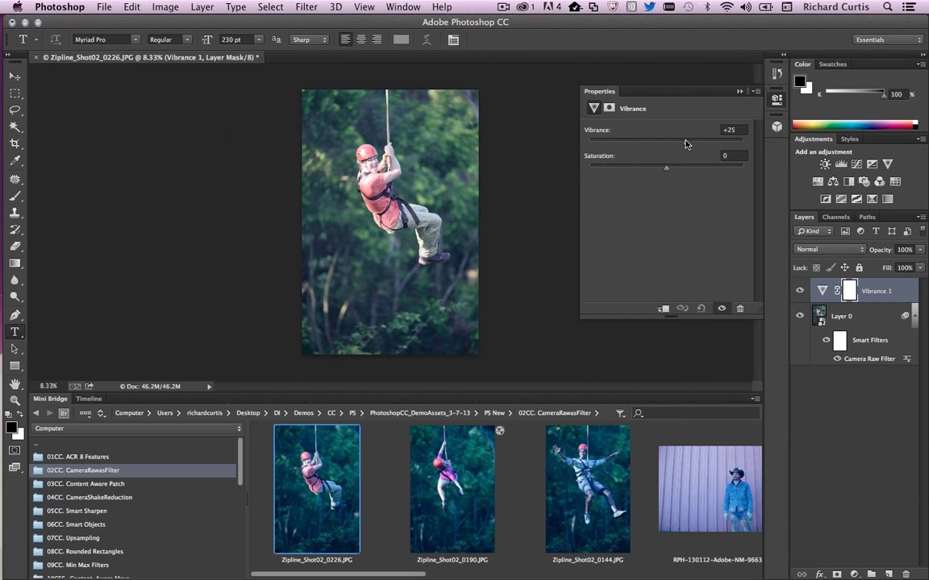
click(740, 92)
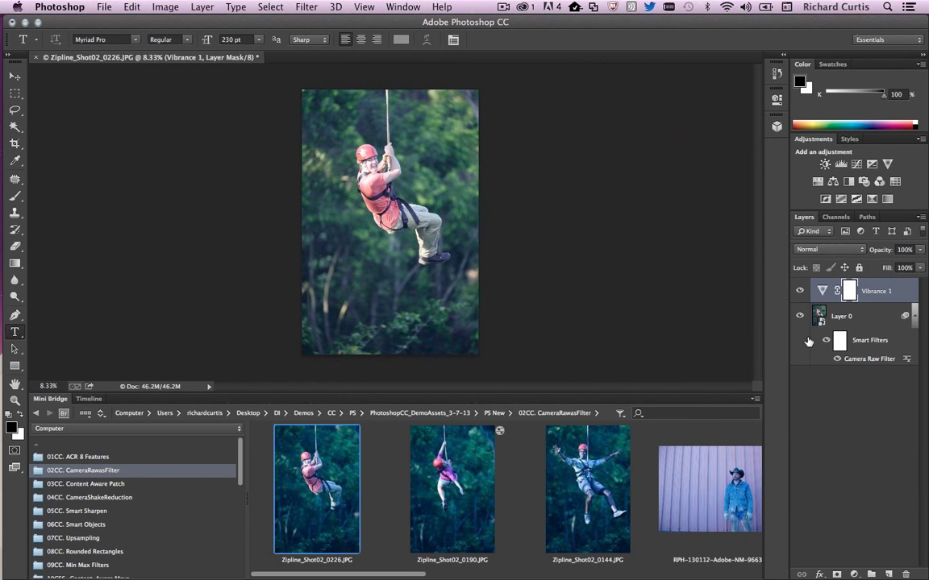
click(853, 379)
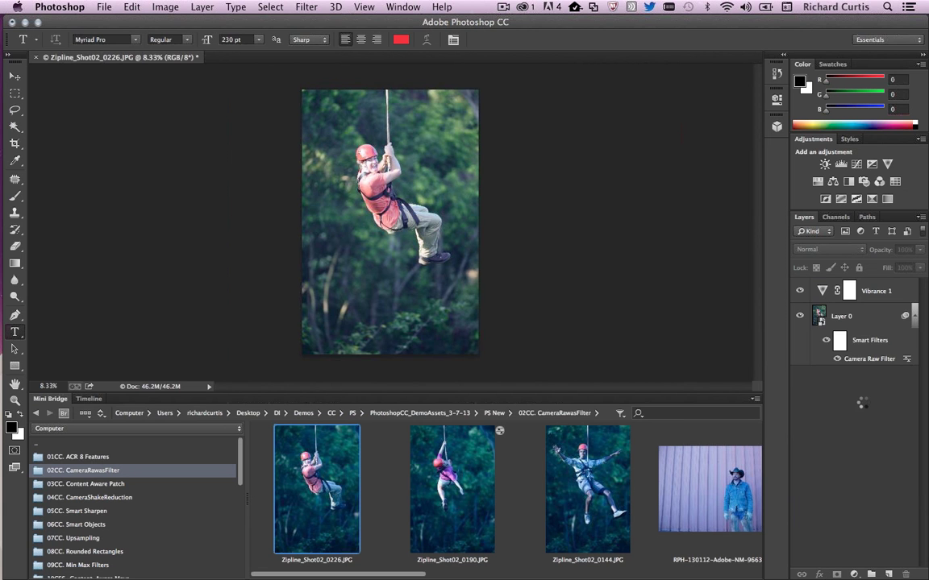
Step: Stamp the visible layers into Layer 1, compare with Vibrance hidden, then delete the stamp
key(super+alt+shift+e)
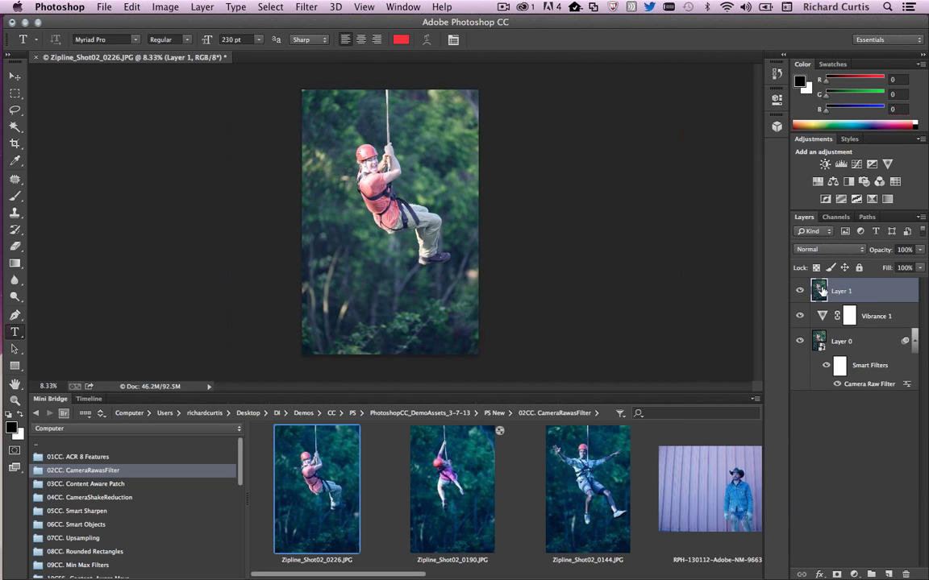
click(801, 316)
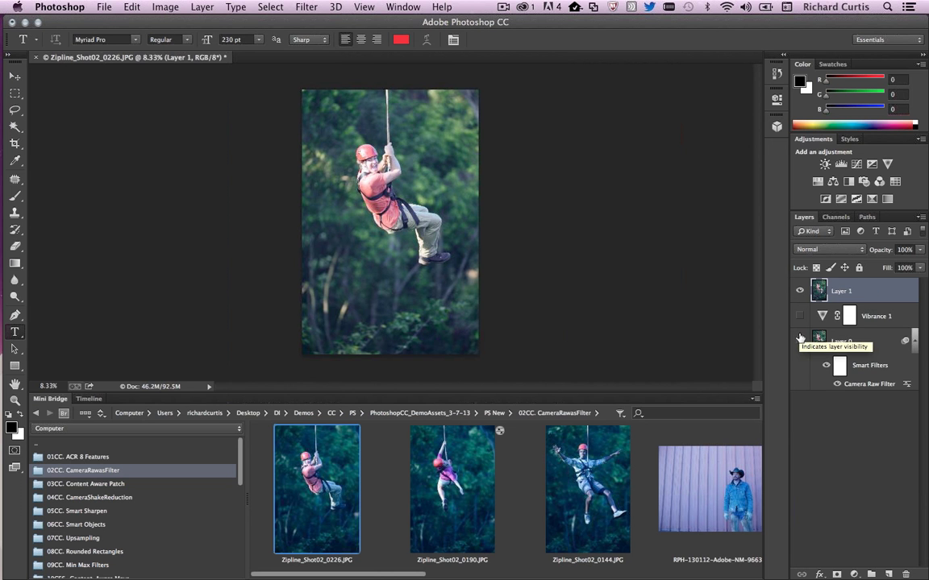
click(801, 316)
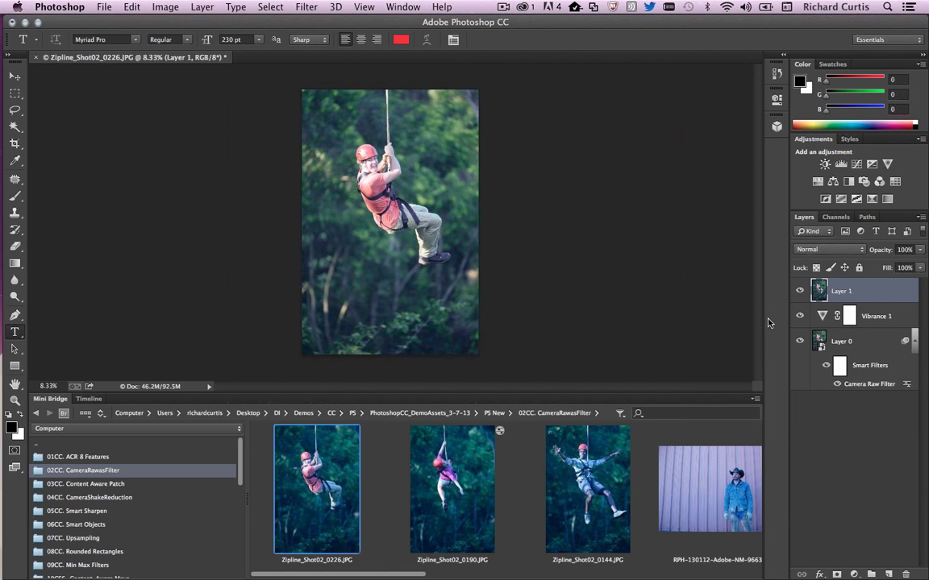
key(Delete)
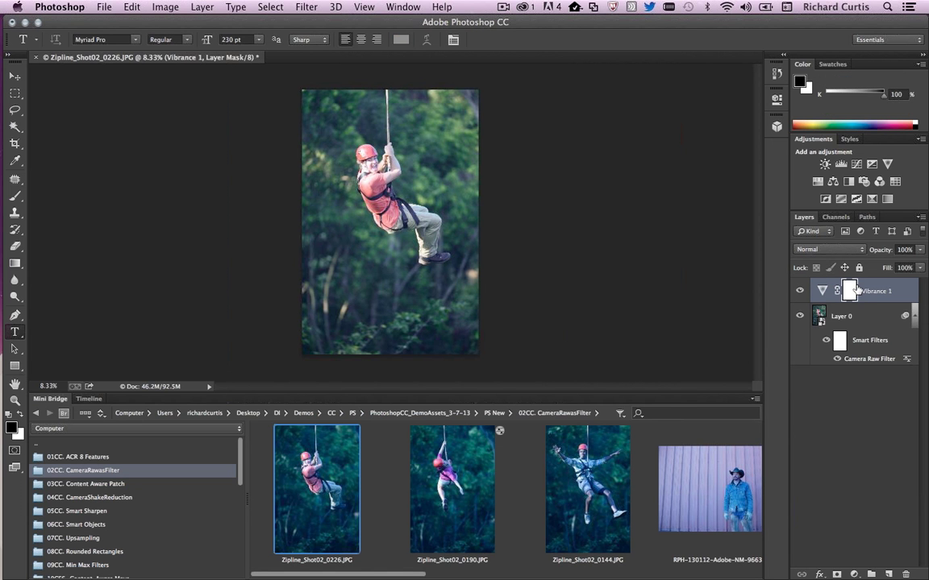
Step: Select Vibrance 1 and Layer 0 together and convert them into one smart object
key(shift+alt+bracketleft)
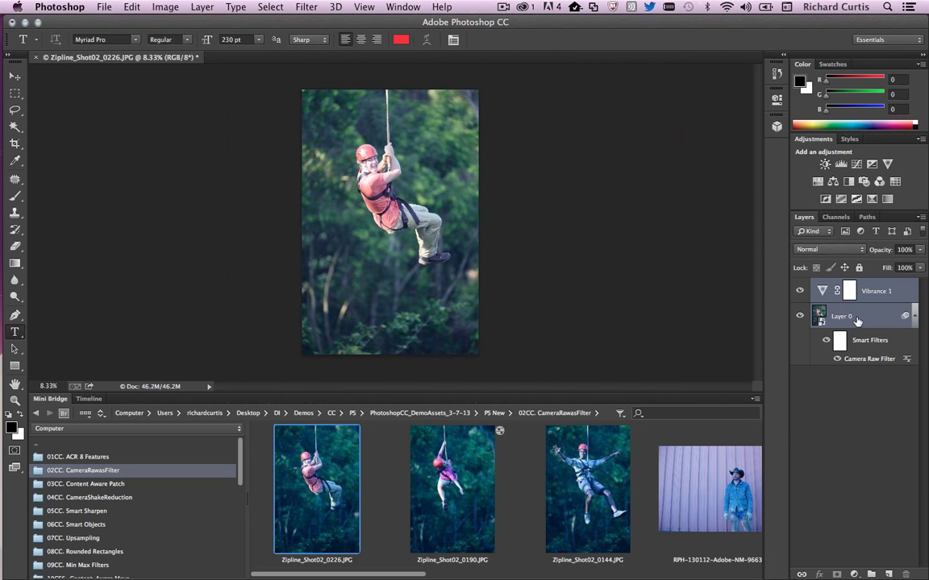
click(921, 219)
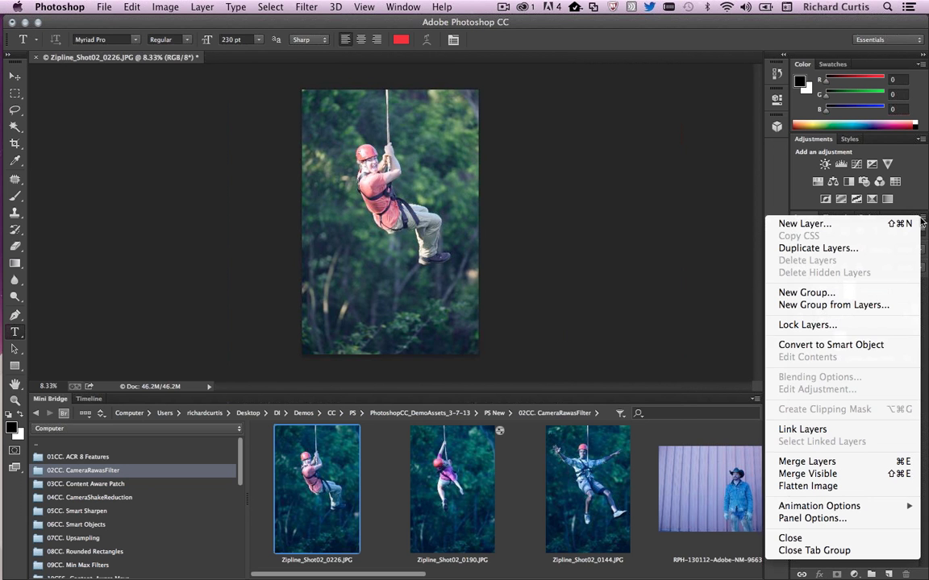
click(849, 345)
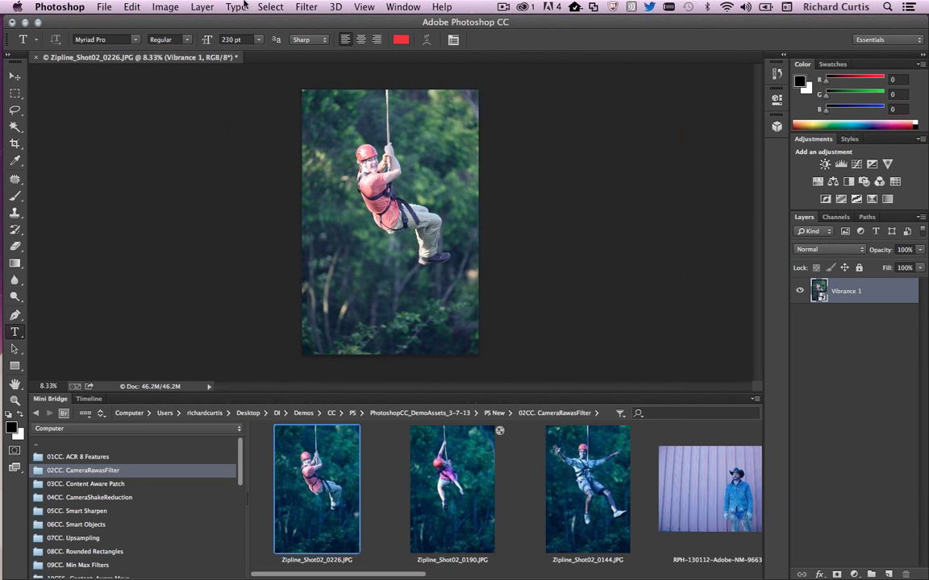
click(306, 6)
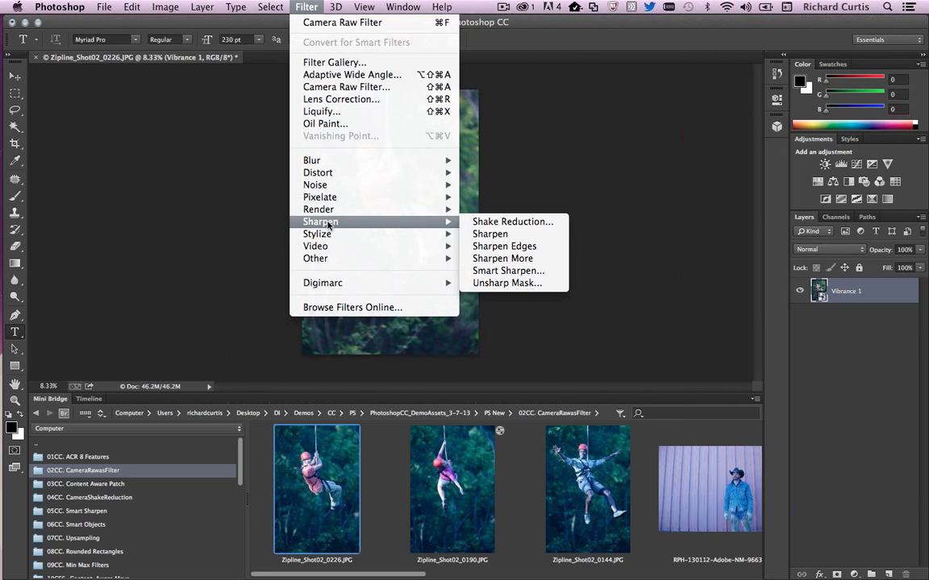
Step: Heal away the stem at lower left using Camera Raw Spot Removal with Visualize Spots
click(368, 87)
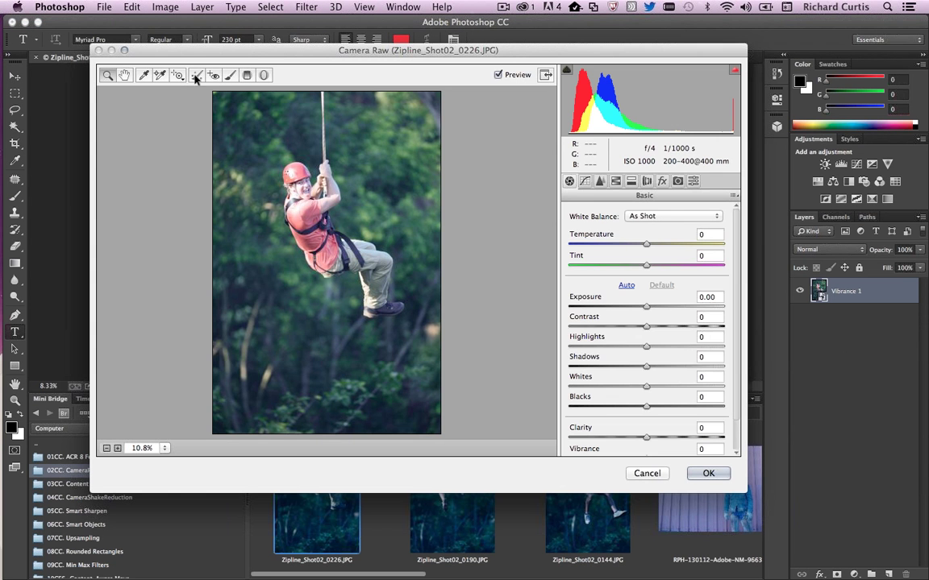
click(196, 75)
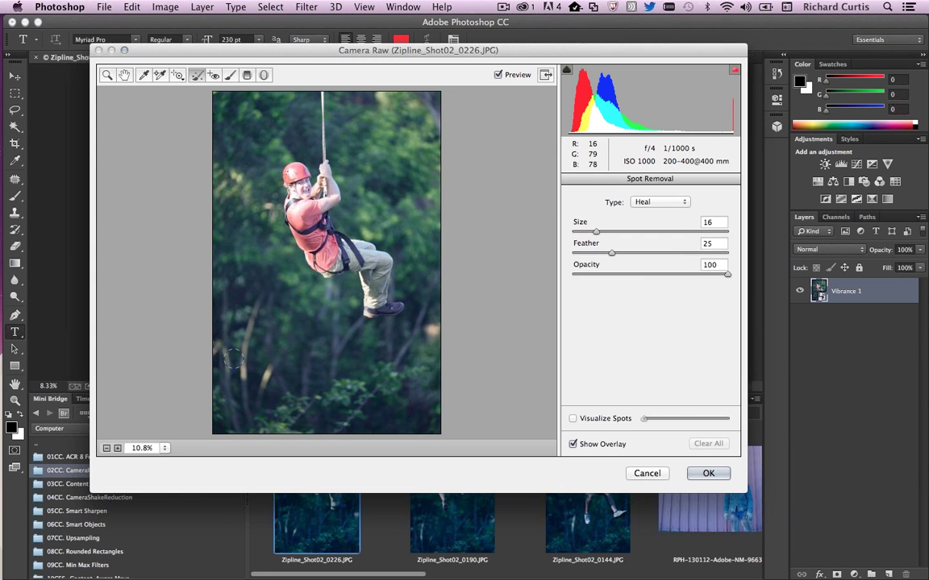
click(573, 419)
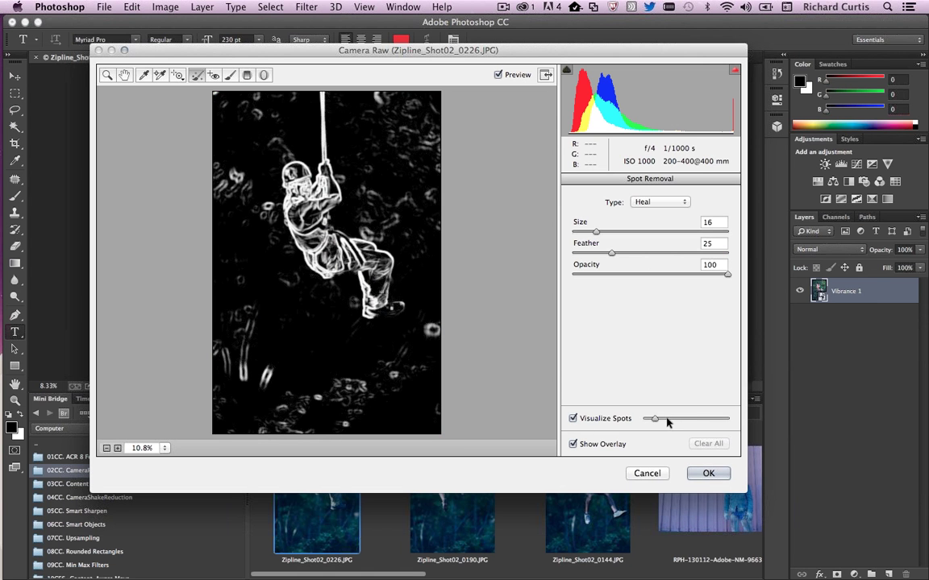
drag(658, 420, 672, 418)
drag(256, 309, 244, 373)
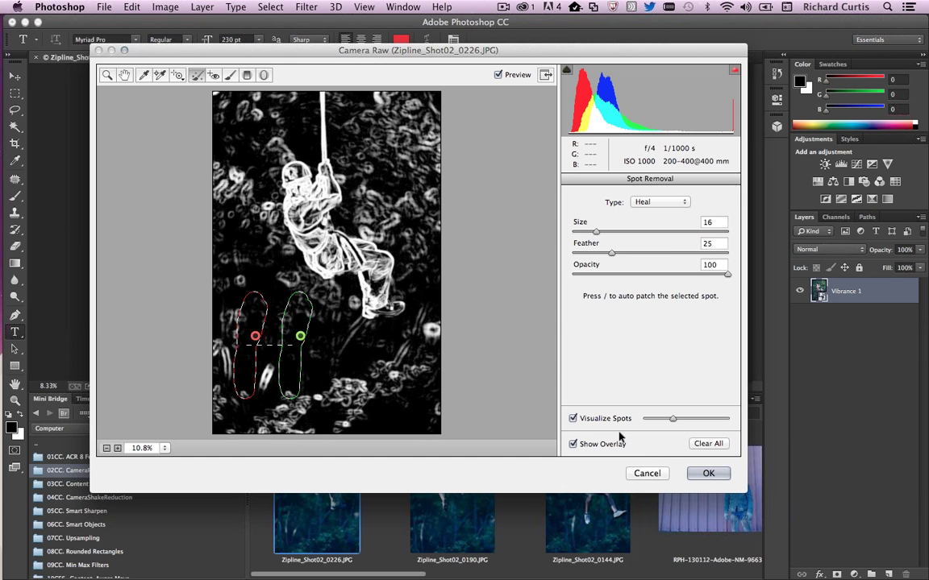
click(573, 419)
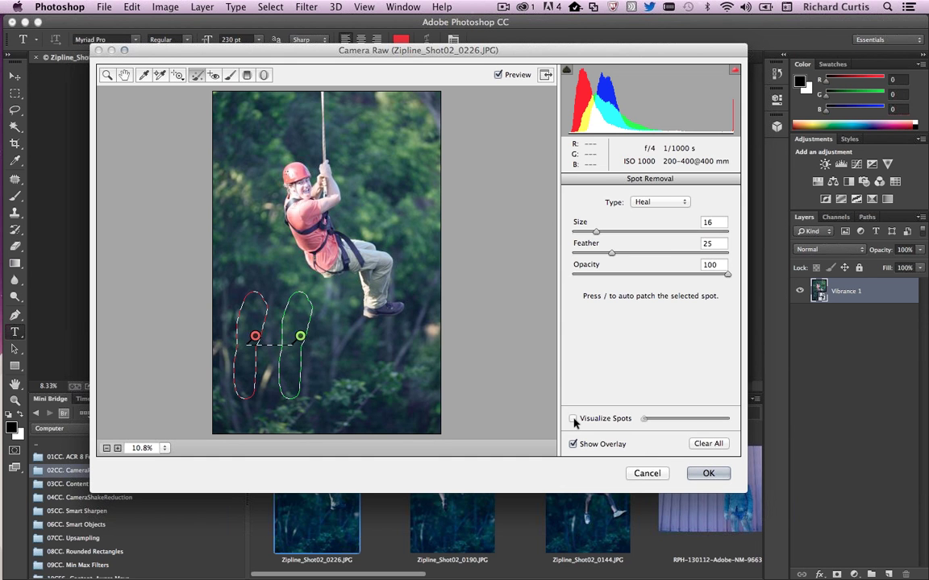
Step: Apply the Camera Raw healing, then select the smart filter mask with the Brush tool
click(707, 474)
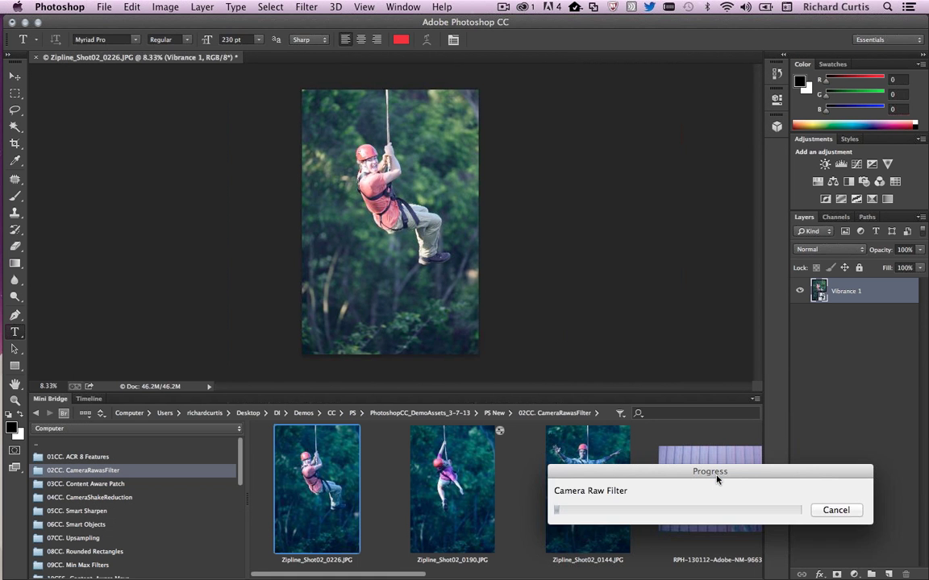
click(839, 315)
key(b)
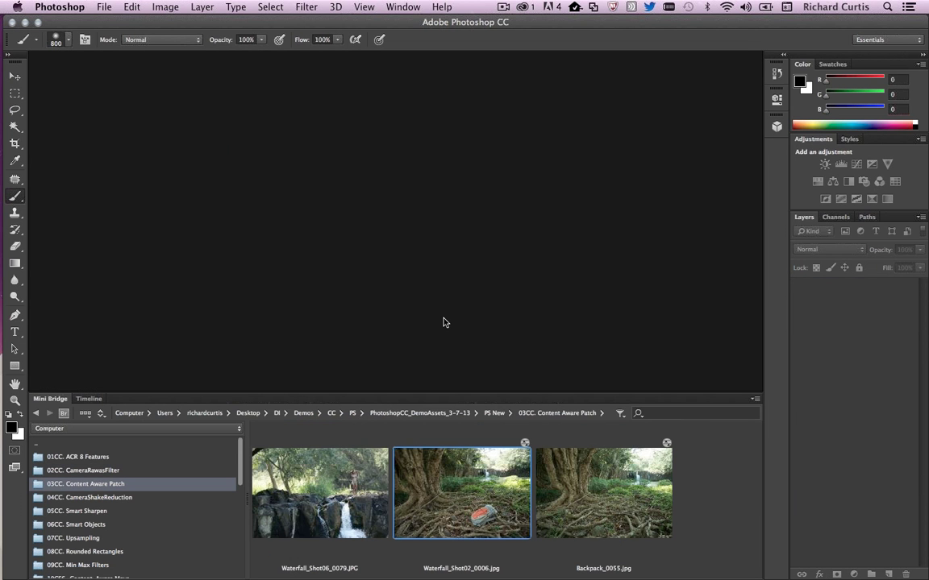
Step: Open Waterfall_Shot02_0006.jpg from Camera Raw as a smart object, leaving Workflow Options unchanged
key(super+r)
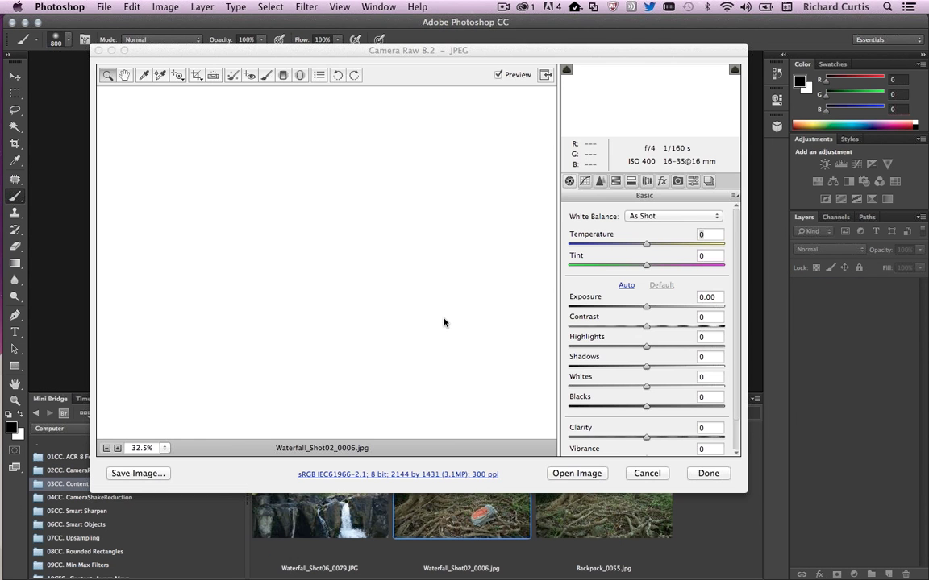
key(shift)
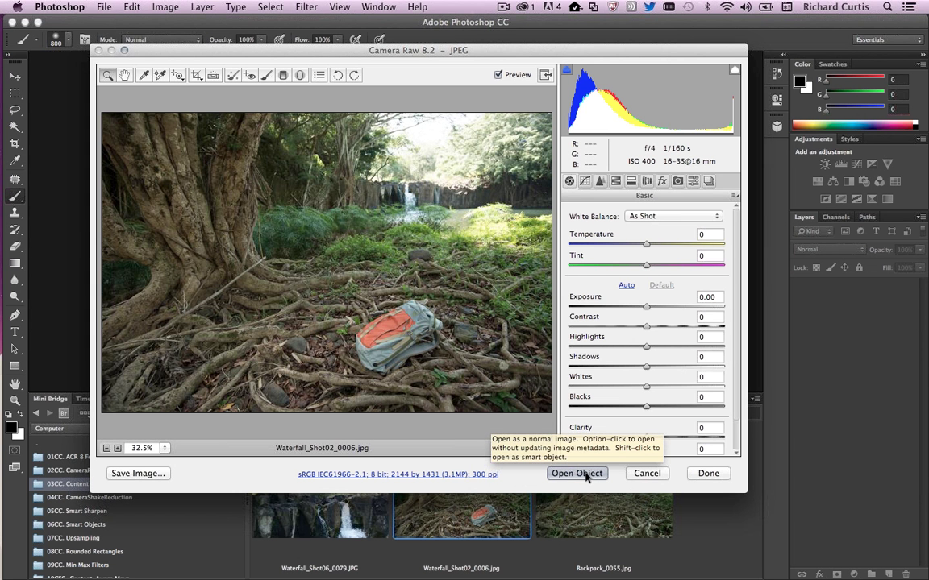
click(405, 475)
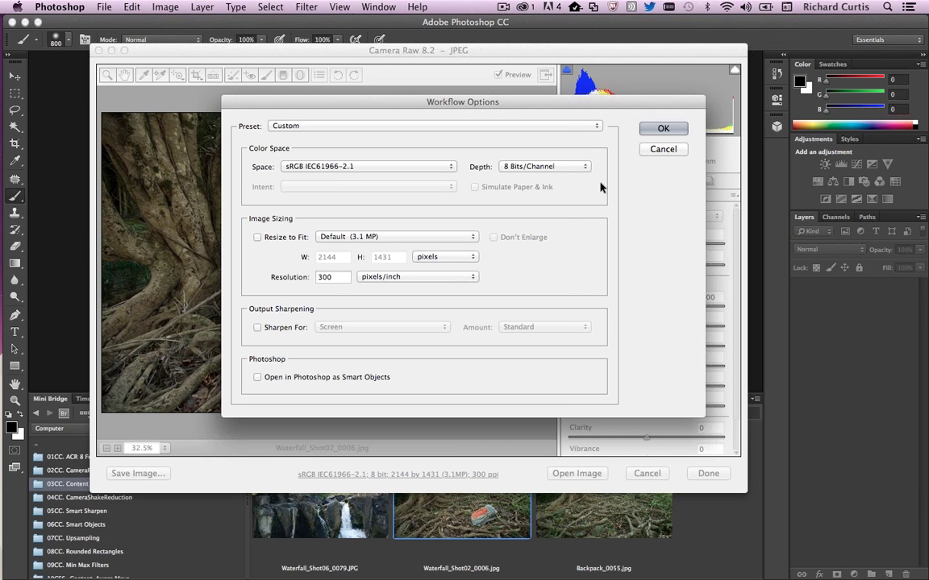
click(662, 149)
key(shift)
shift+click(577, 474)
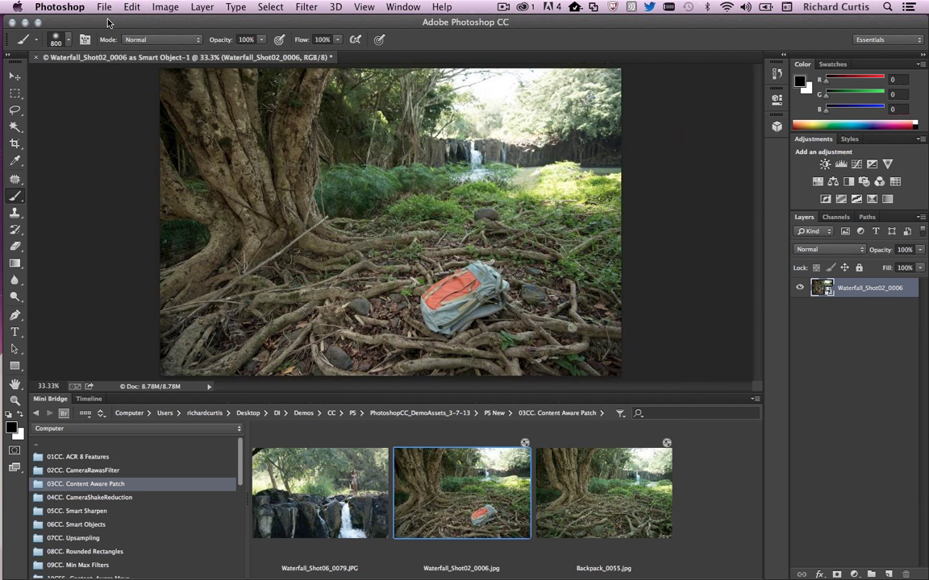
Step: Select the Patch tool and set its Adaptation to Medium
drag(109, 22, 126, 22)
key(j)
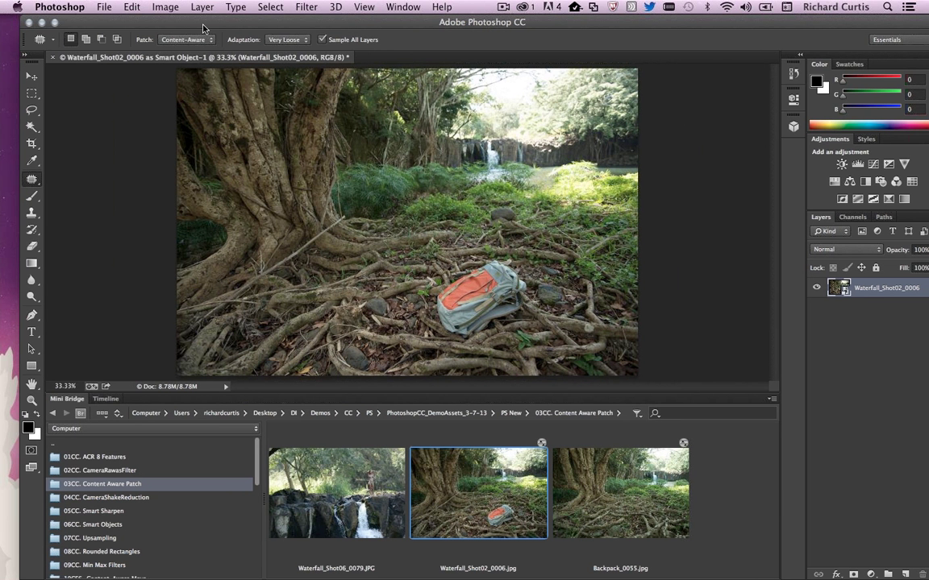
drag(203, 25, 190, 25)
click(287, 39)
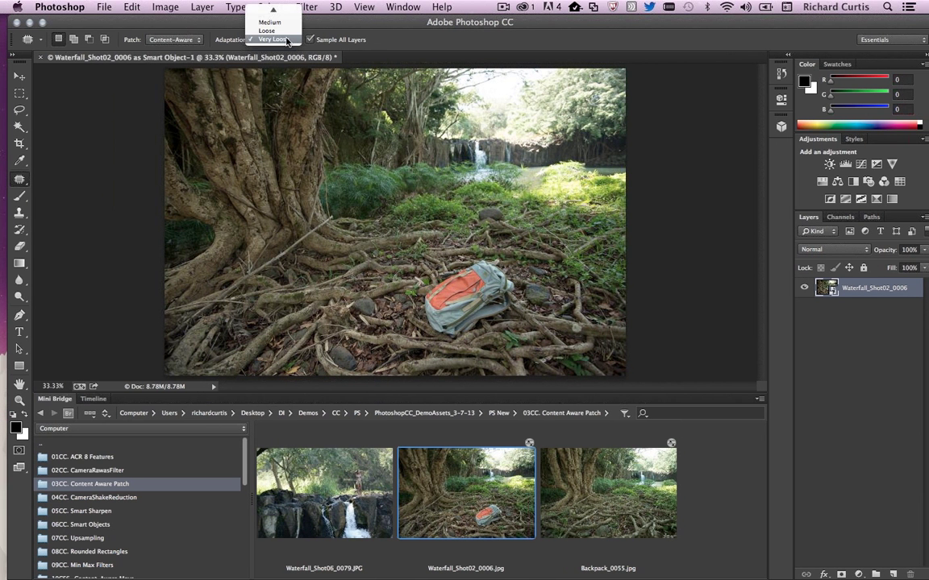
click(270, 22)
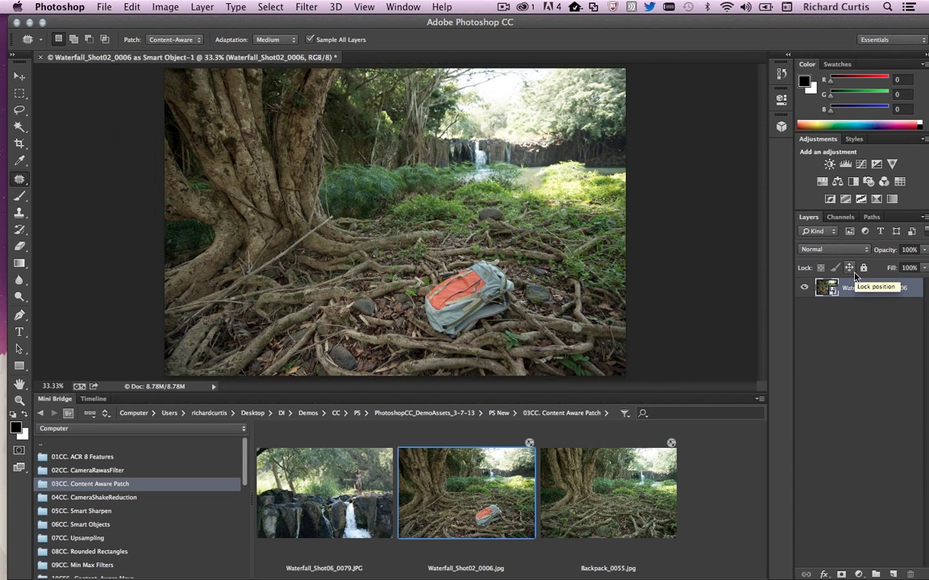
Step: Duplicate the photo layer, delete the copy, and add an empty Layer 1
key(super+j)
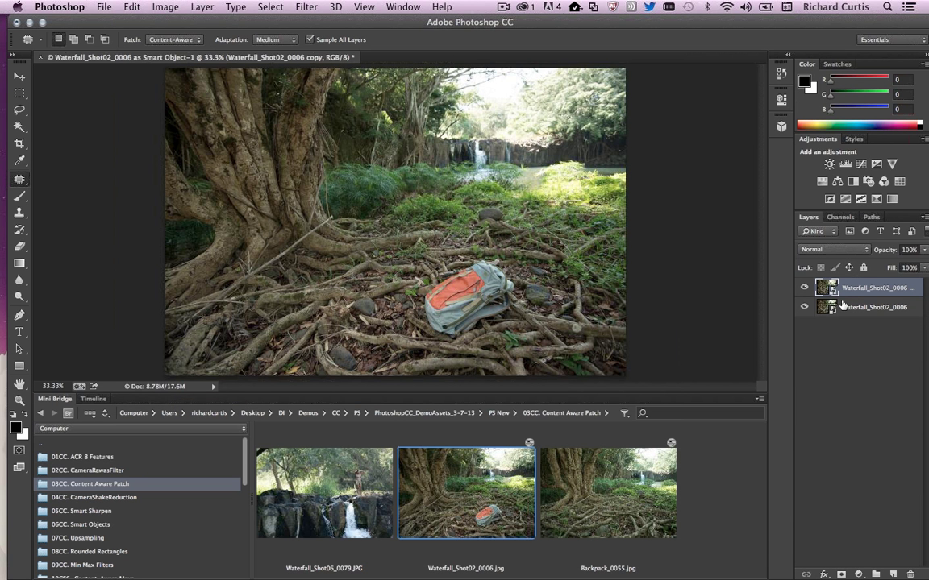
key(BackSpace)
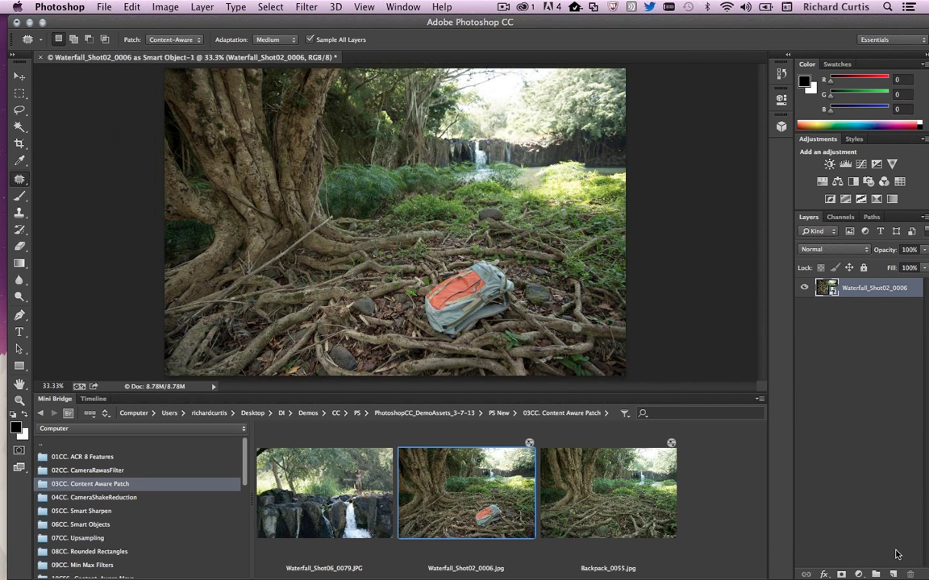
click(892, 574)
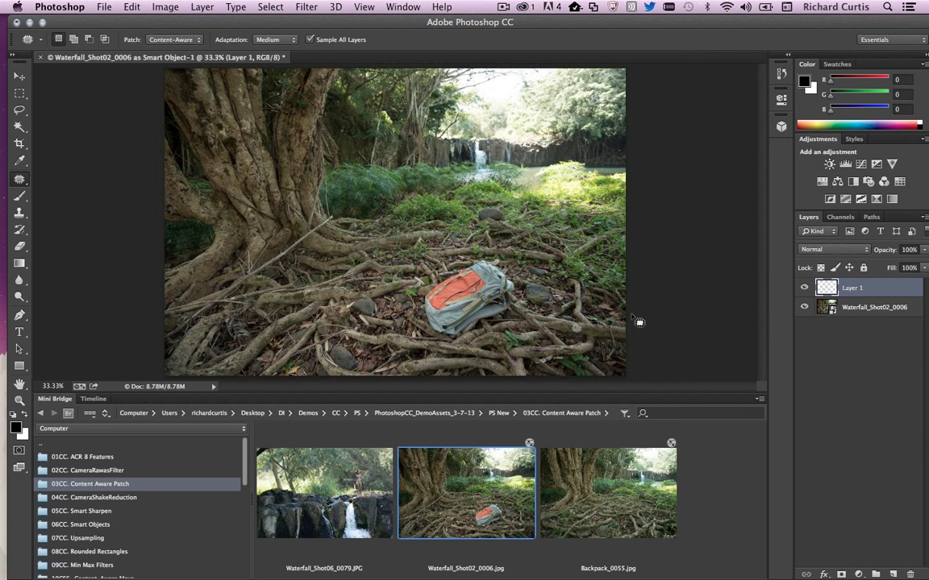
Step: Patch the backpack with roots from its left, switching Adaptation to Very Loose, then deselect
mouse_move(465, 352)
mouse_down()
mouse_move(512, 327)
mouse_move(529, 299)
mouse_move(528, 280)
mouse_move(500, 261)
mouse_move(428, 295)
mouse_move(418, 309)
mouse_move(421, 328)
mouse_move(470, 352)
mouse_up()
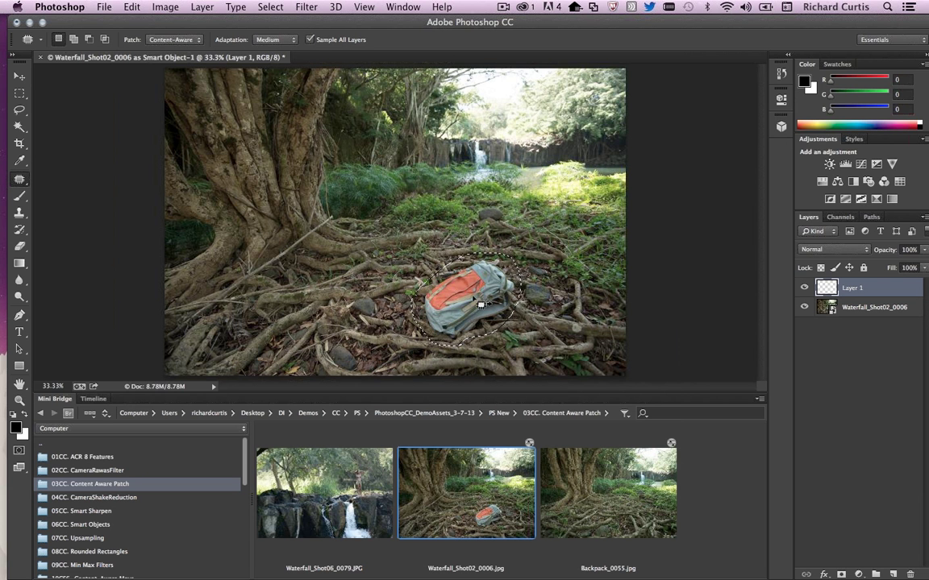
drag(480, 304, 355, 297)
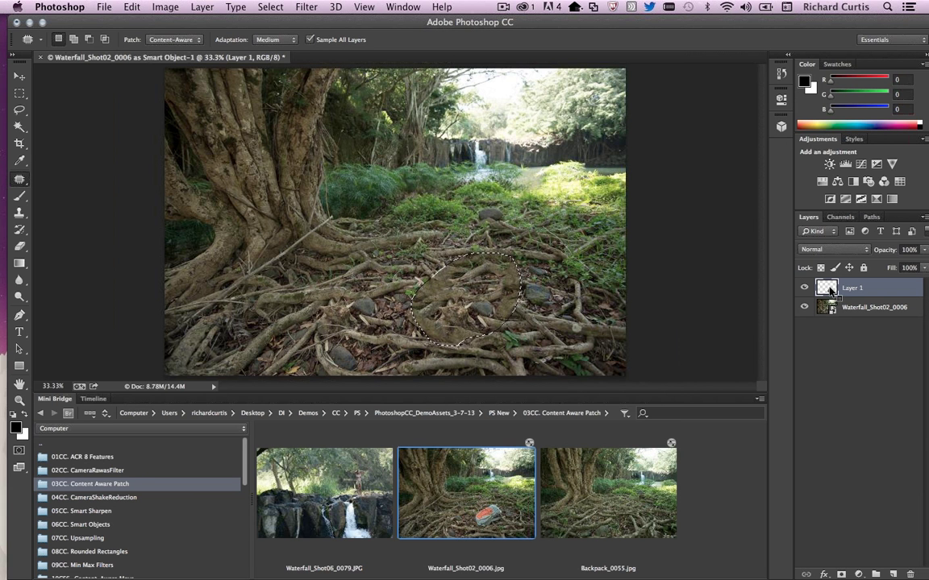
click(279, 39)
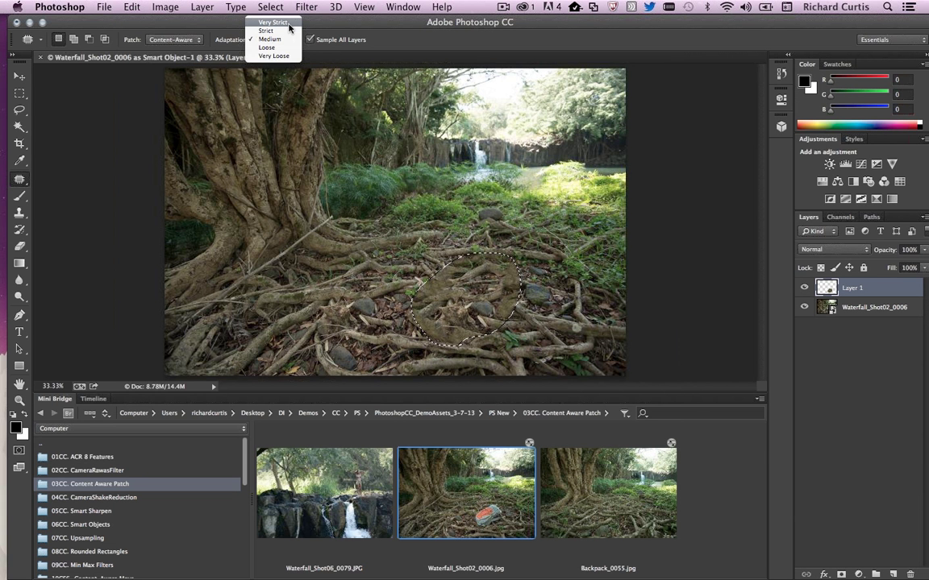
key(Escape)
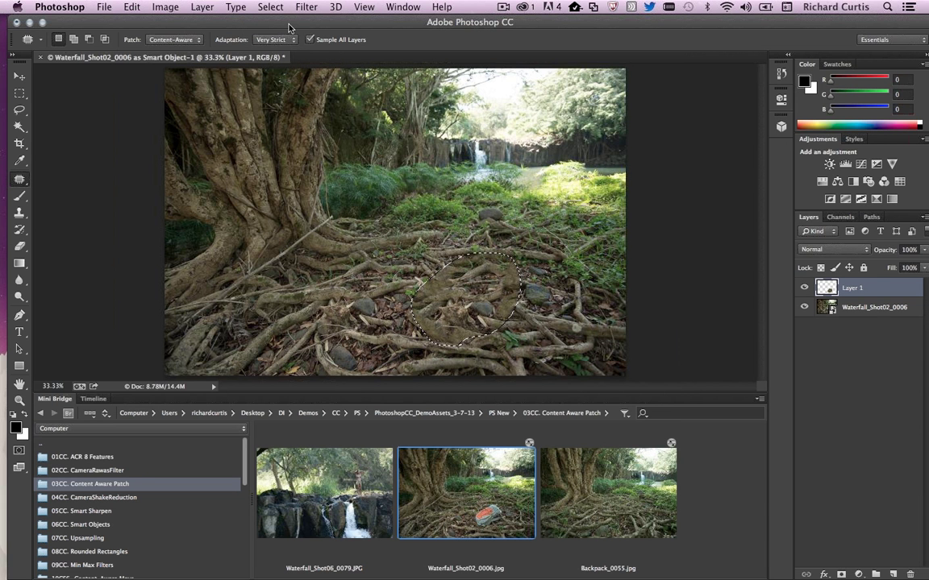
click(274, 39)
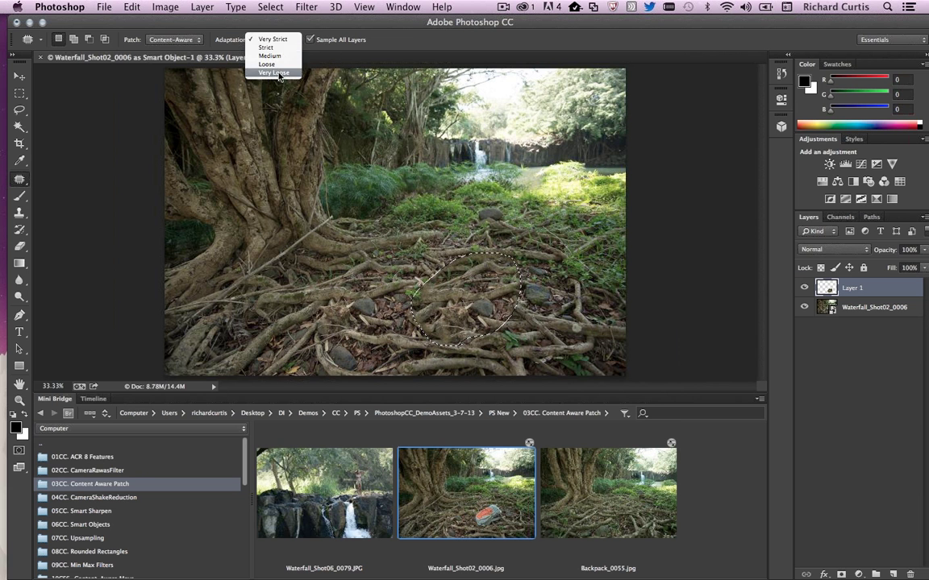
click(277, 72)
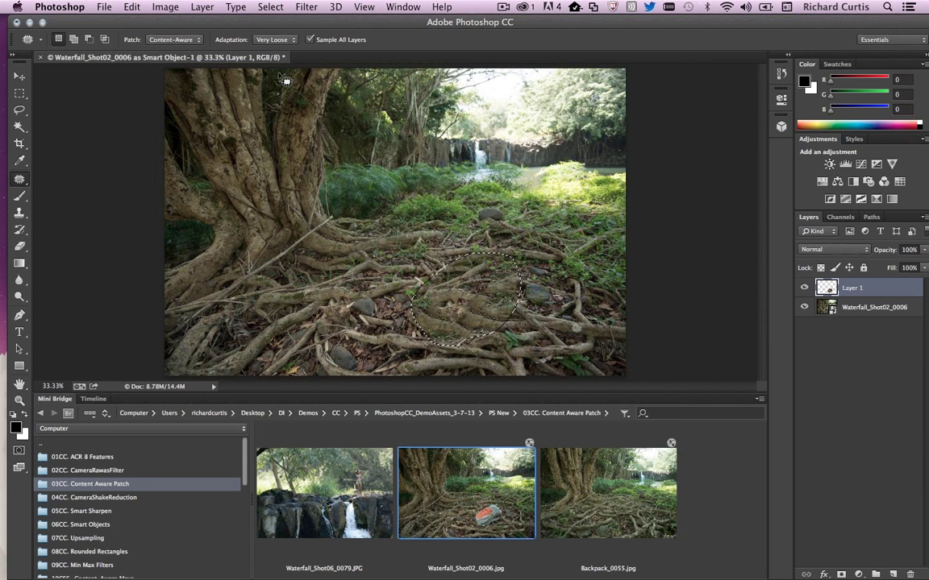
click(655, 258)
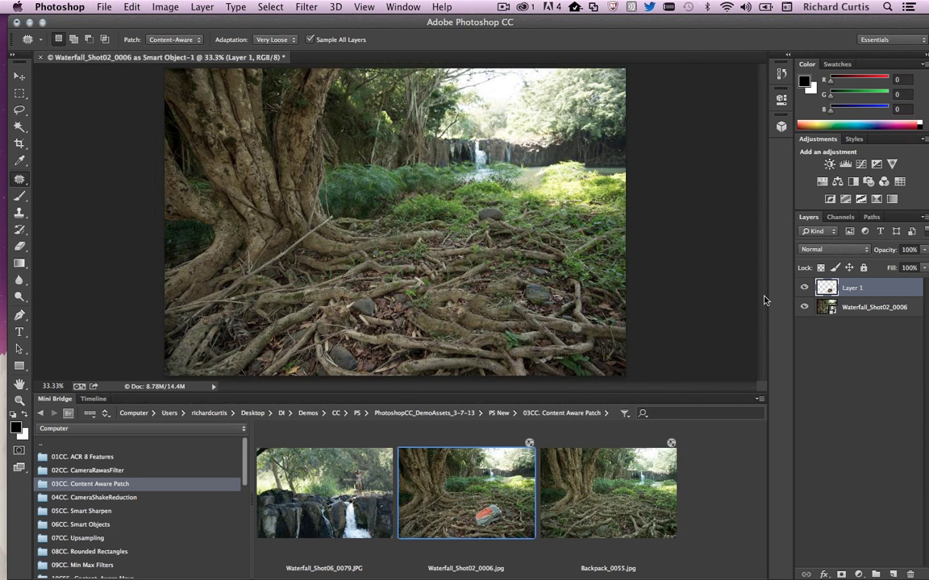
Step: Hide the background, erase part of the patch, and close the waterfall document without saving
click(804, 308)
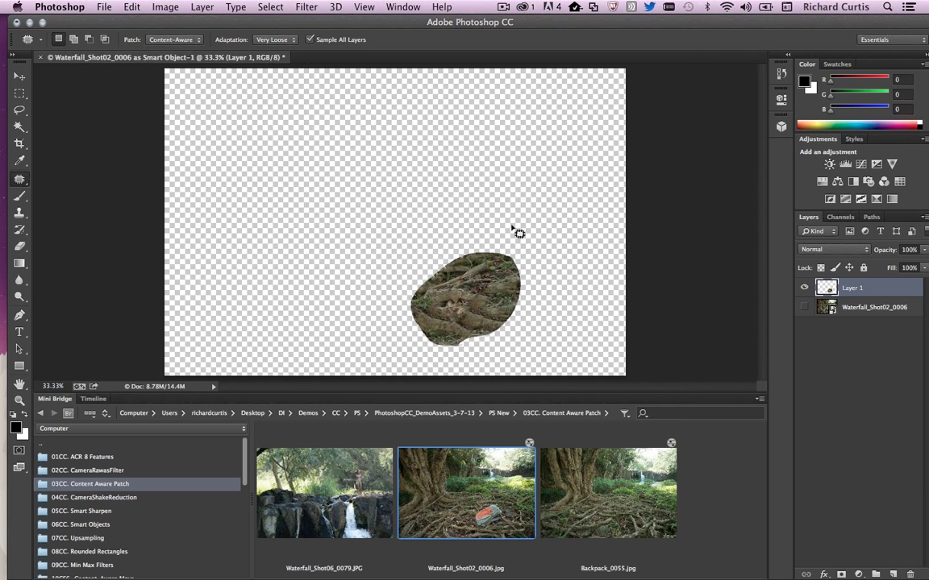
key(e)
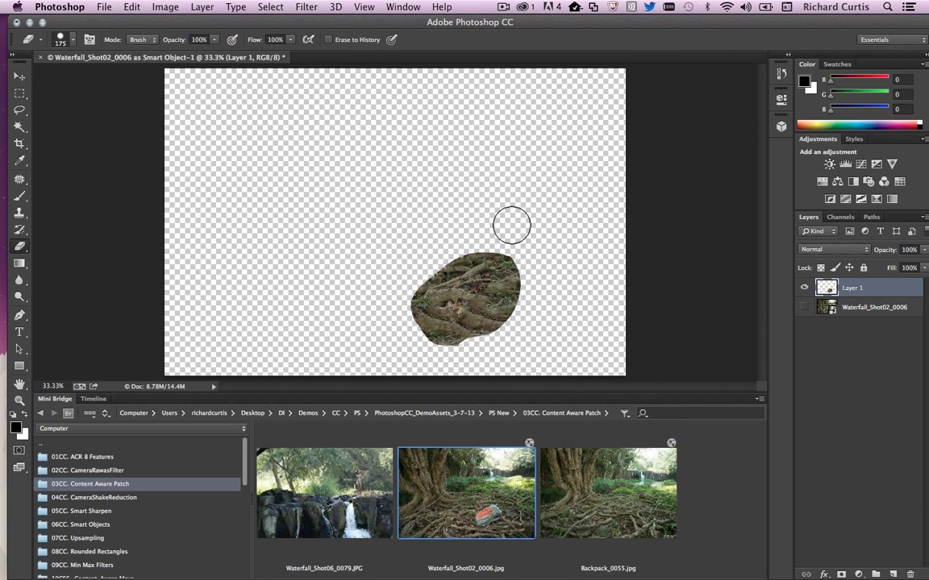
mouse_move(429, 266)
mouse_down()
mouse_move(464, 252)
mouse_move(473, 278)
mouse_move(506, 261)
mouse_move(493, 317)
mouse_move(409, 329)
mouse_move(467, 307)
mouse_up()
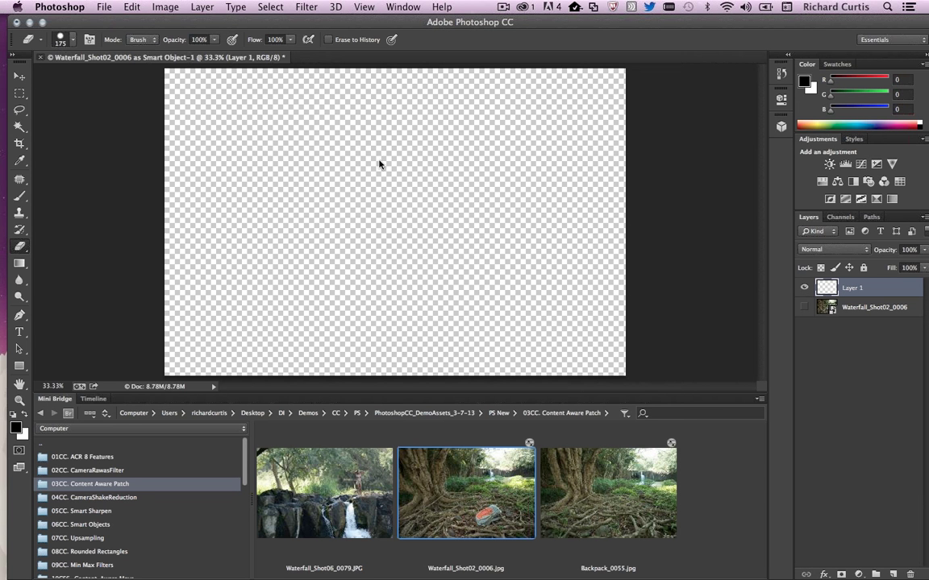
key(super+w)
click(420, 214)
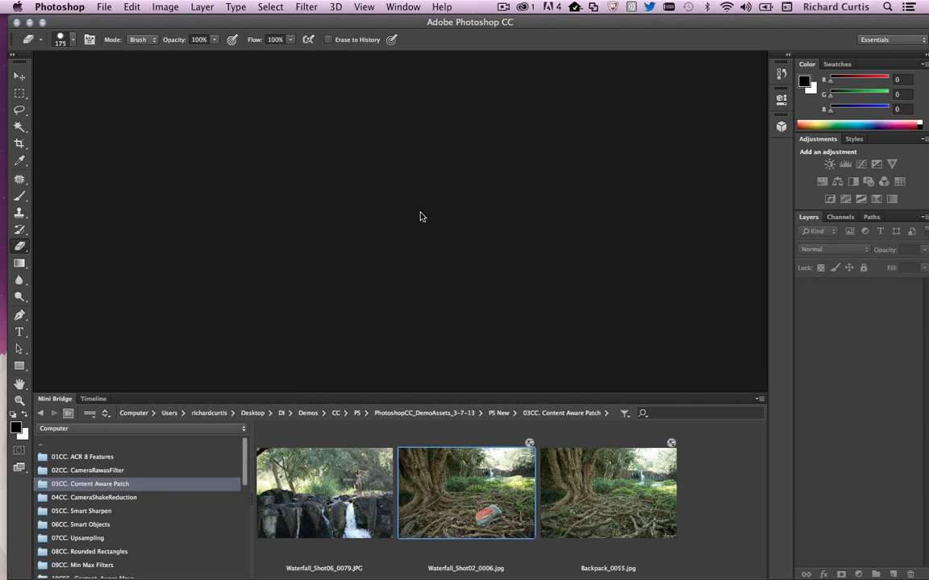
Step: Open FlowerShaky.jpg from 04CC. CameraShakeReduction, view it at 100%, and show Filter > Sharpen
click(131, 505)
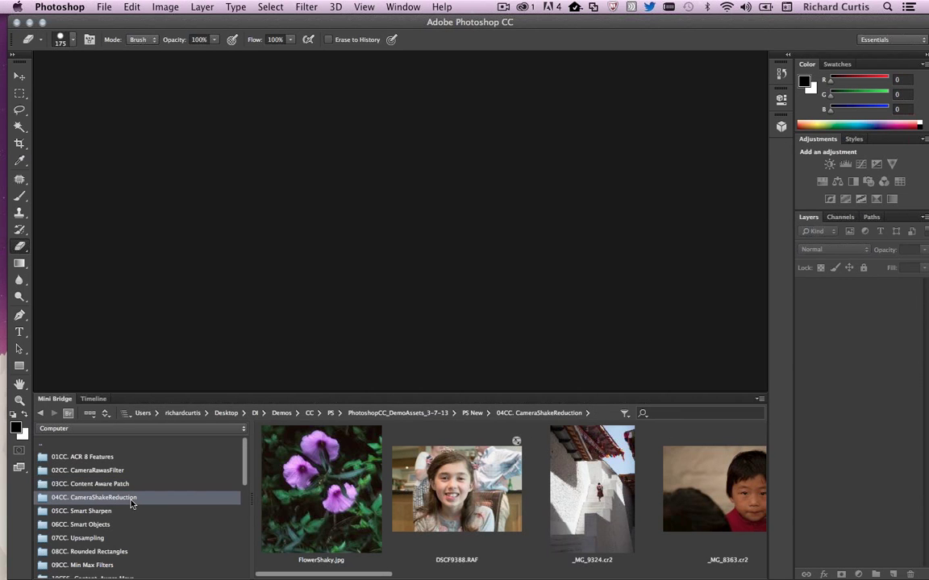
drag(321, 489, 296, 239)
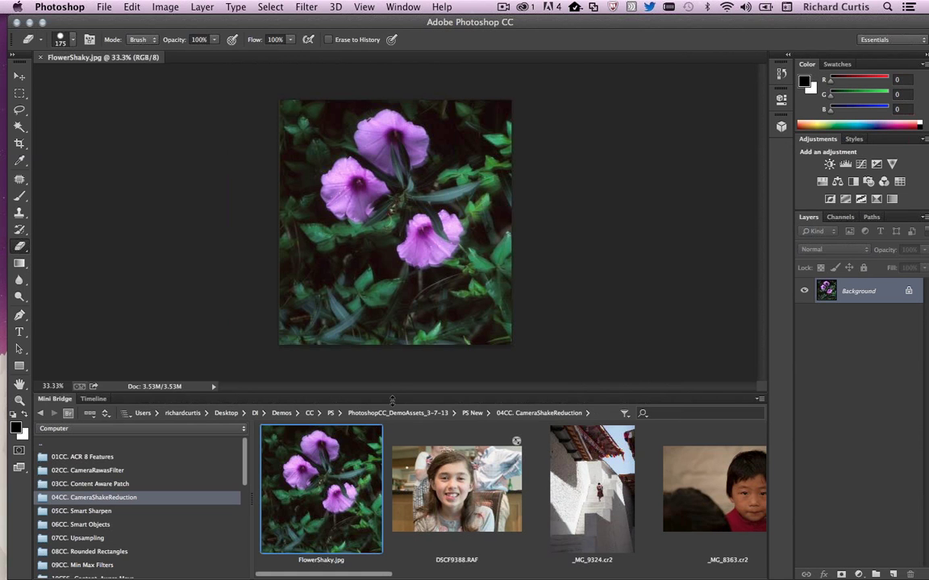
drag(392, 400, 382, 460)
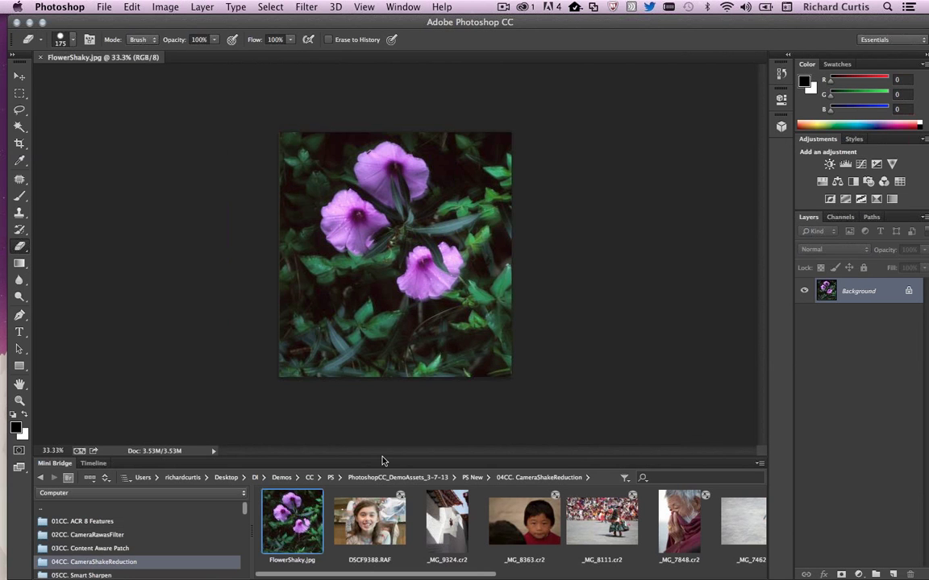
key(super+0)
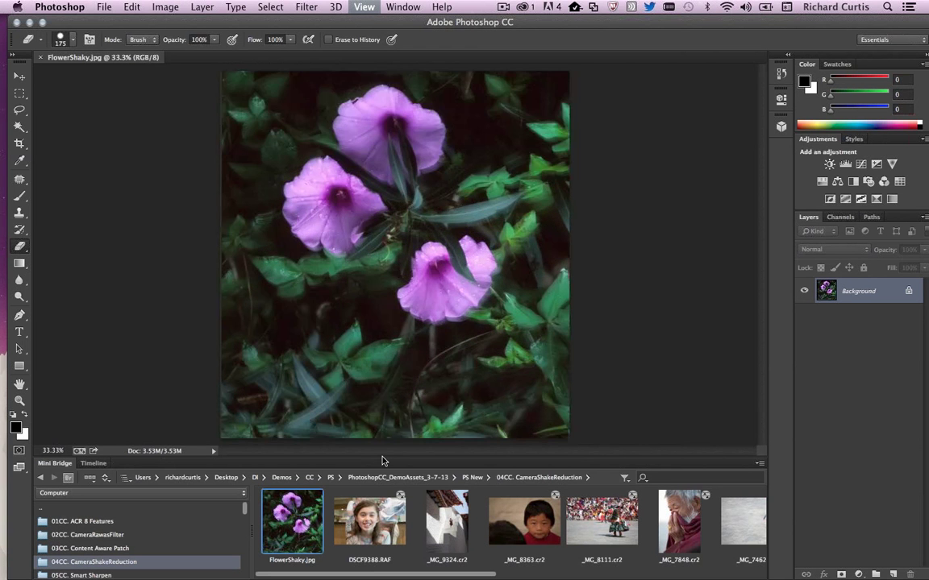
key(super+1)
key(bracketleft)
key(bracketleft)
key(bracketleft)
key(bracketleft)
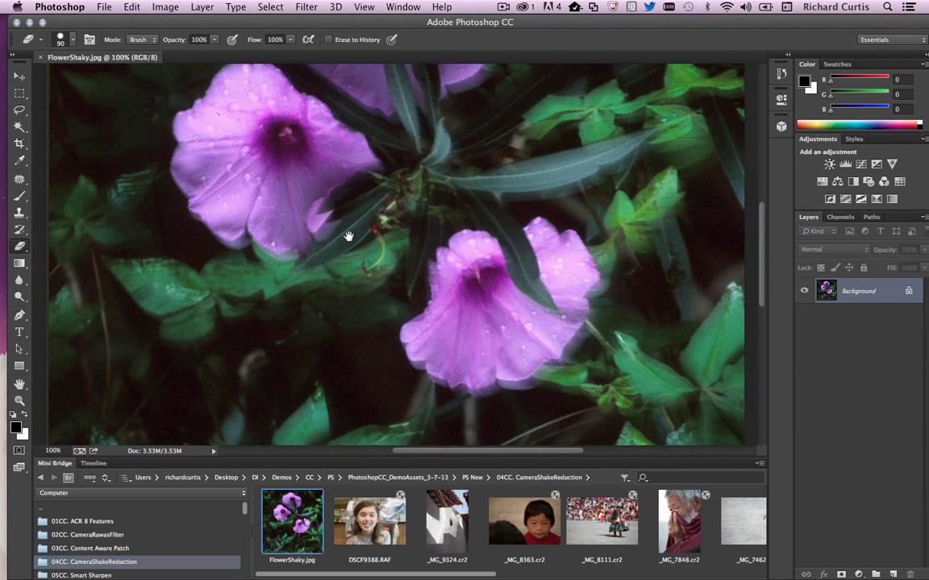
drag(348, 236, 366, 293)
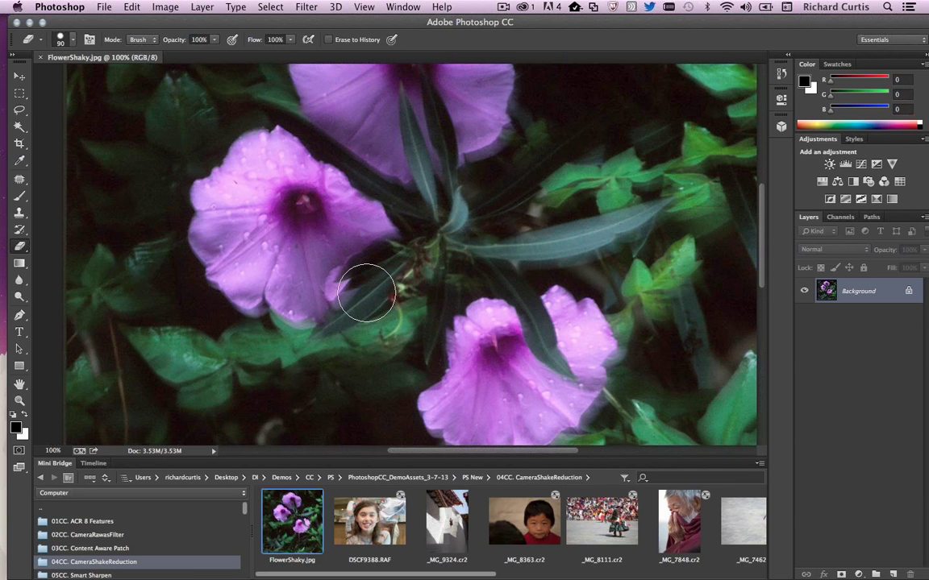
click(305, 7)
mouse_move(393, 222)
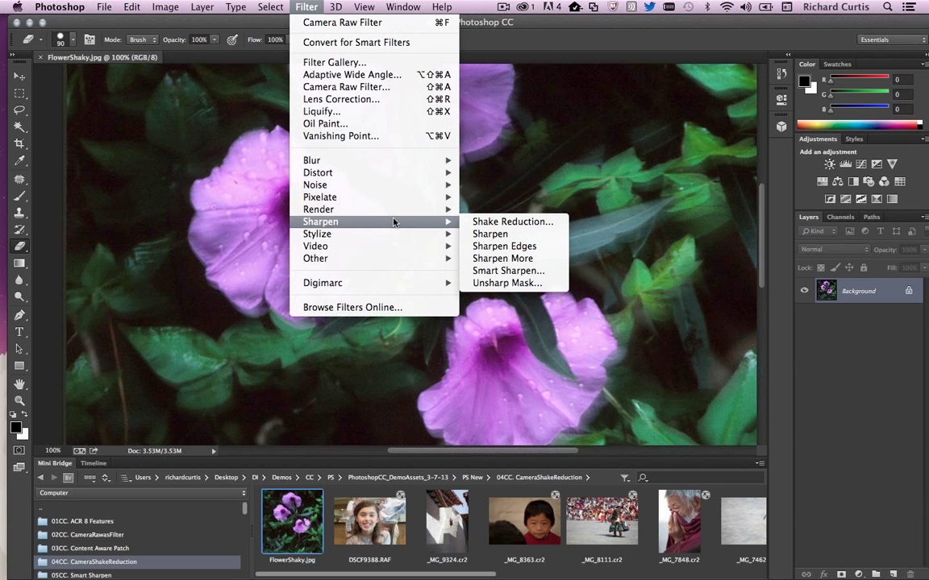
Step: Convert the flower layer for Smart Filters and apply Shake Reduction, previewing 33 px Blur Trace Bounds
click(342, 42)
key(Return)
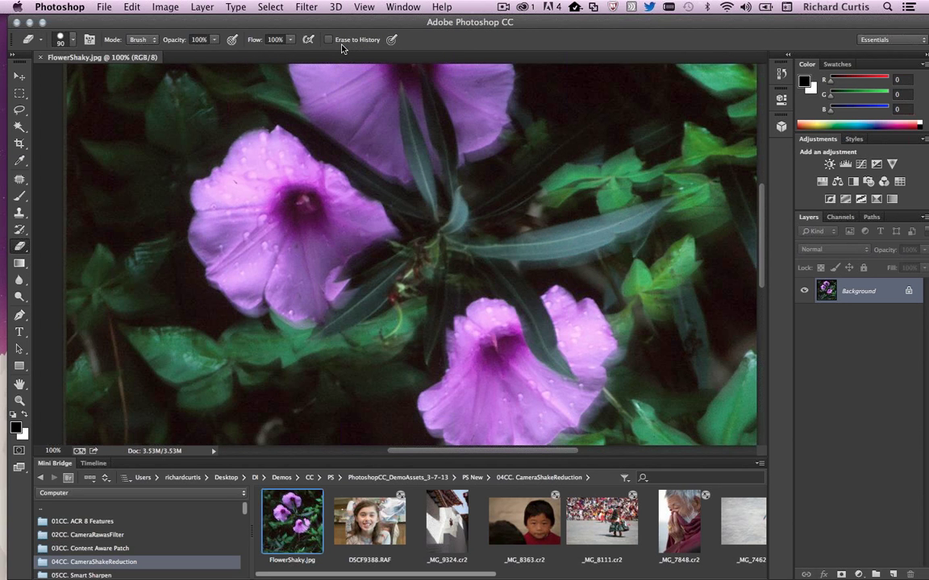
click(314, 5)
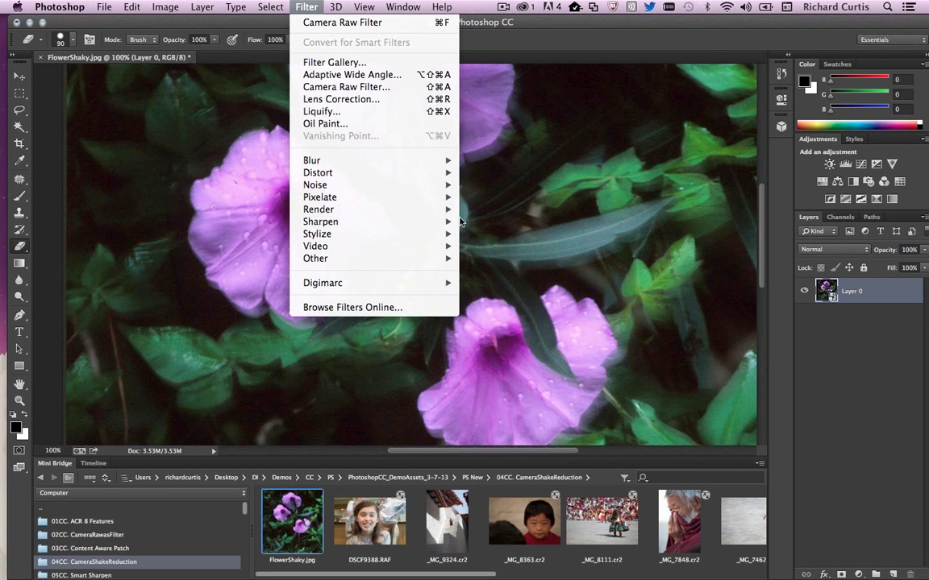
mouse_move(461, 222)
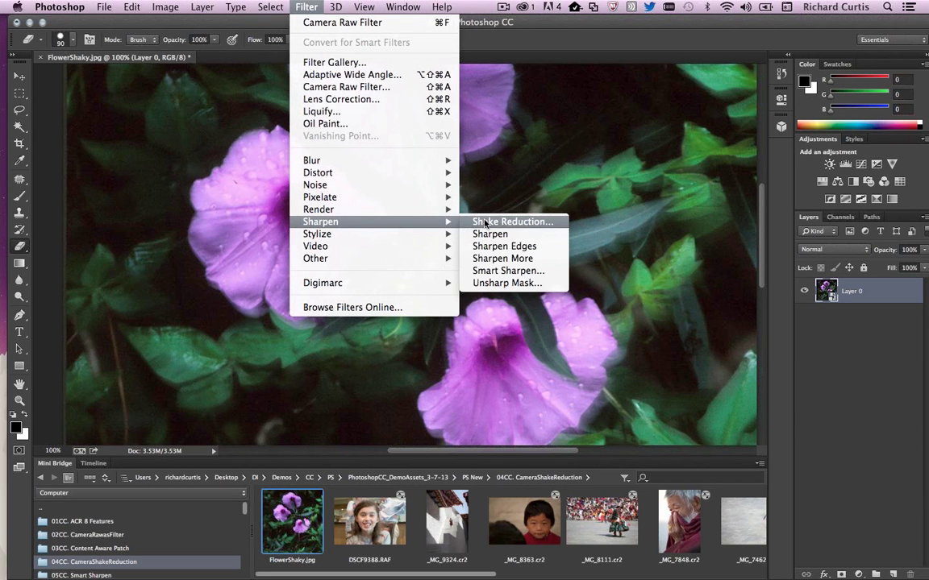
click(484, 222)
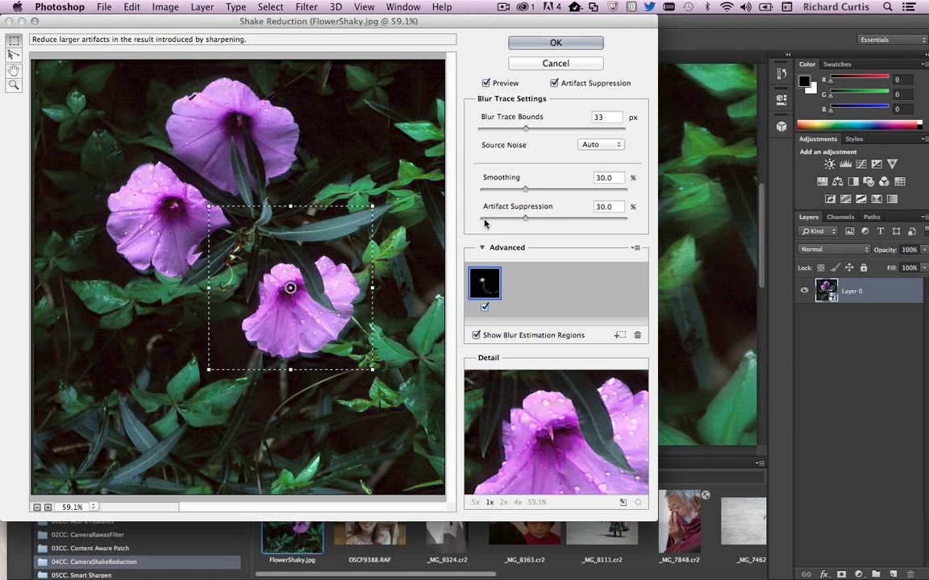
Step: Add a second blur estimation region over the upper-left flowers, then cancel Shake Reduction
drag(54, 74, 211, 194)
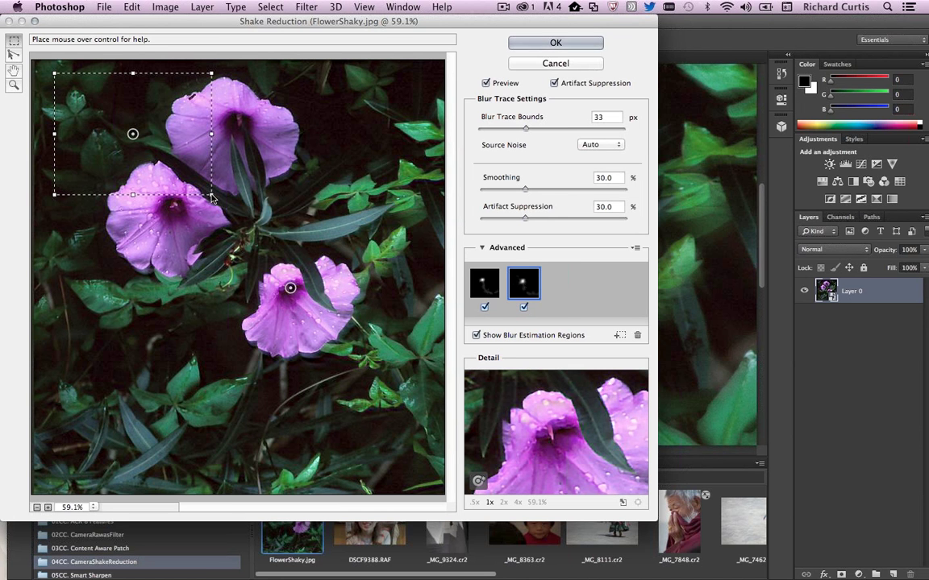
click(558, 68)
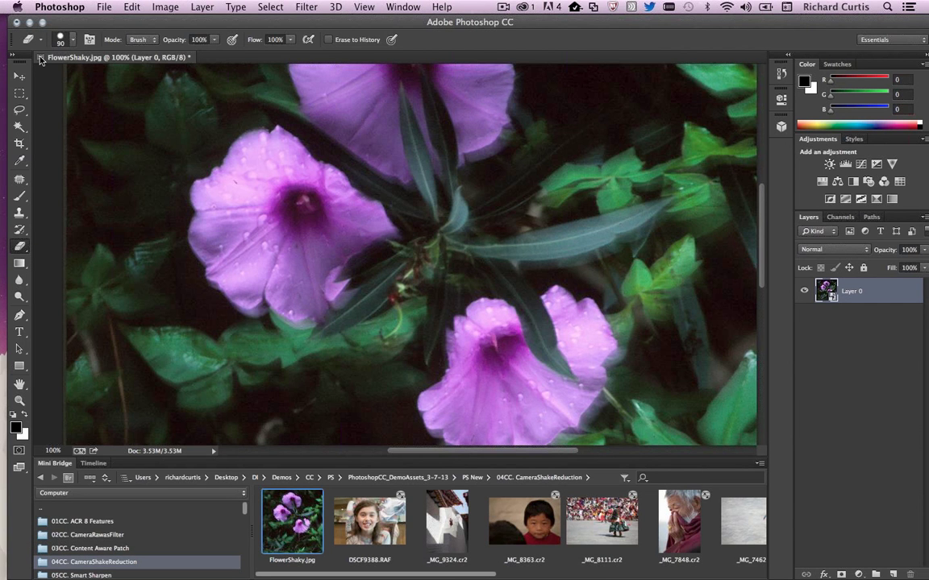
Step: Close the flower photo without saving and open Hiking_Shot02_0001.jpg from the 05CC. Smart Sharpen folder
key(super+w)
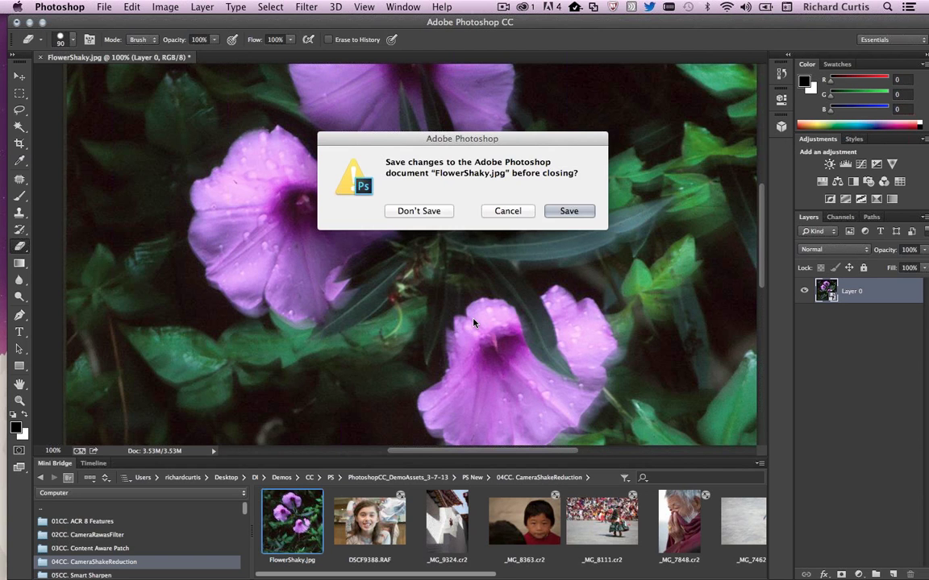
click(417, 212)
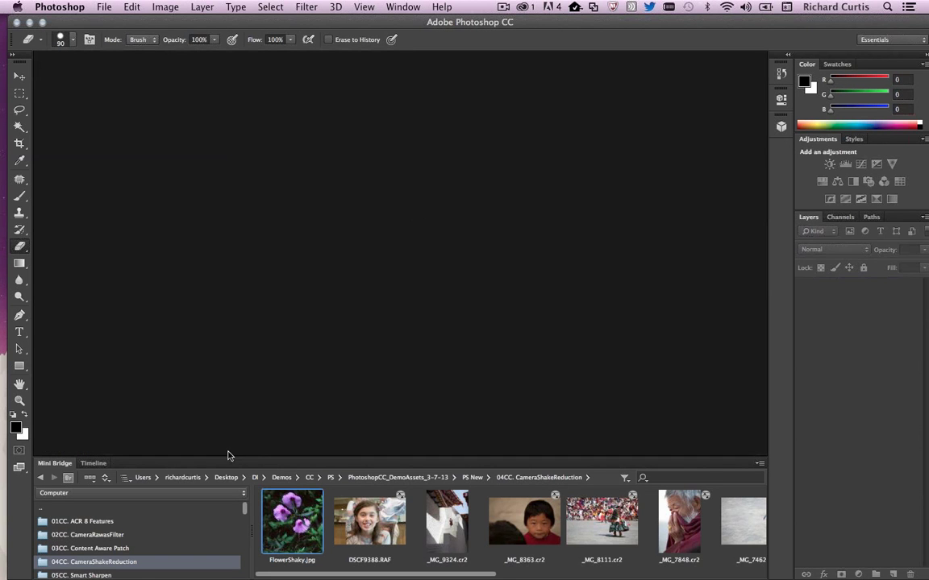
click(110, 575)
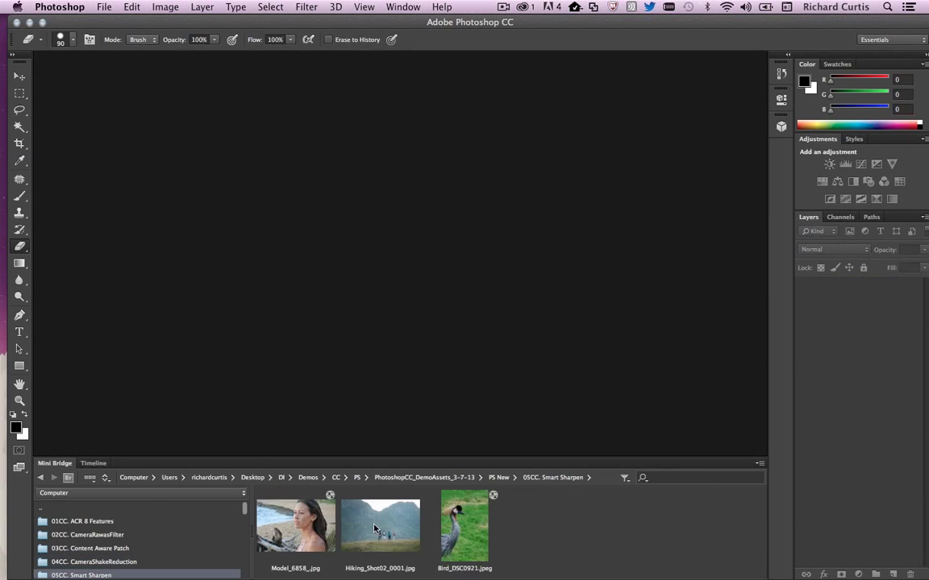
drag(377, 524, 359, 324)
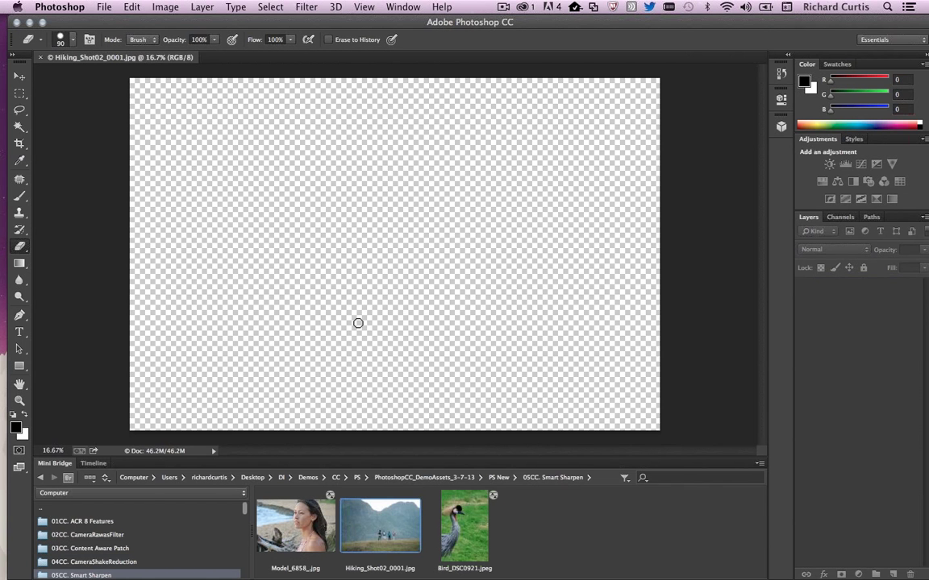
Step: Zoom the hiking photo to 50% on the four hikers
key(super+0)
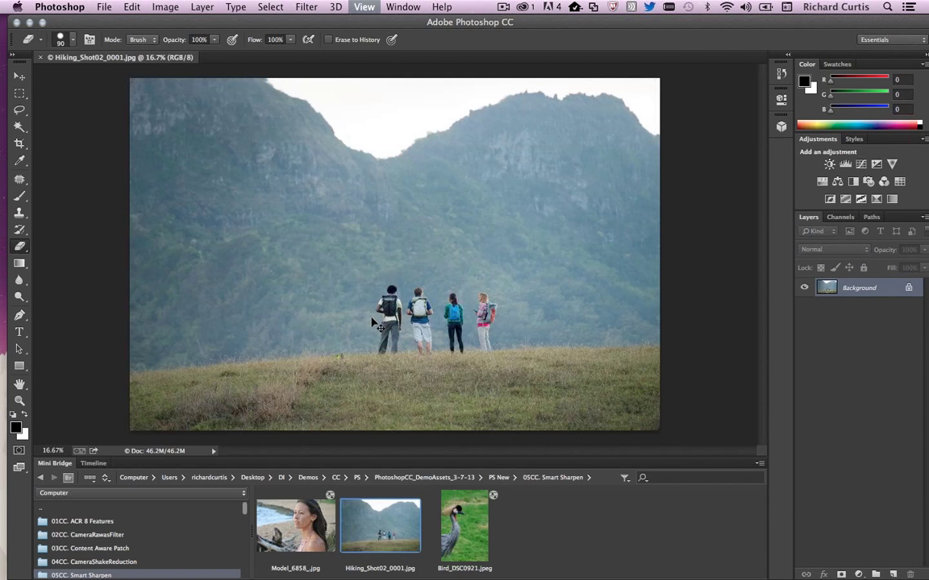
key(super+equal)
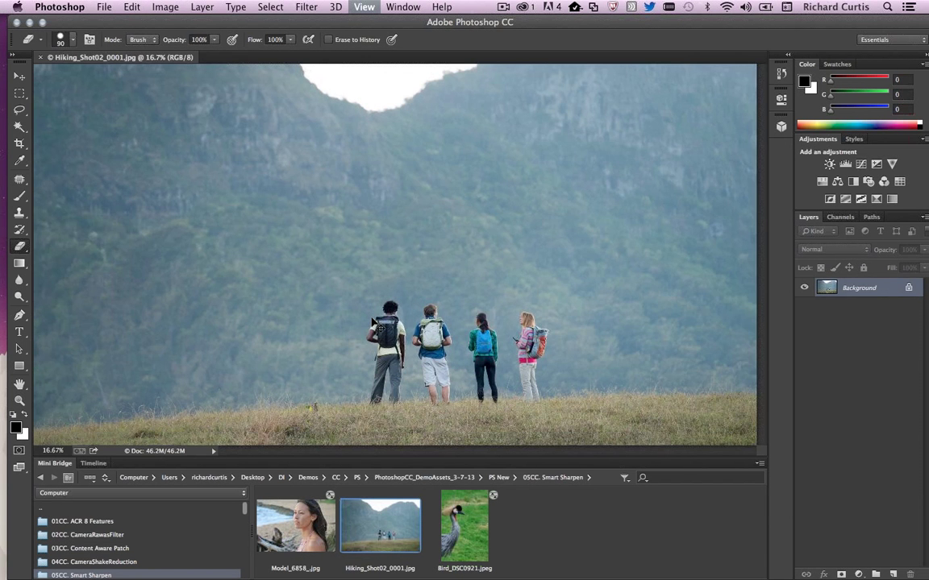
key(super+equal)
key(super+equal)
key(super+equal)
click(307, 7)
mouse_move(447, 221)
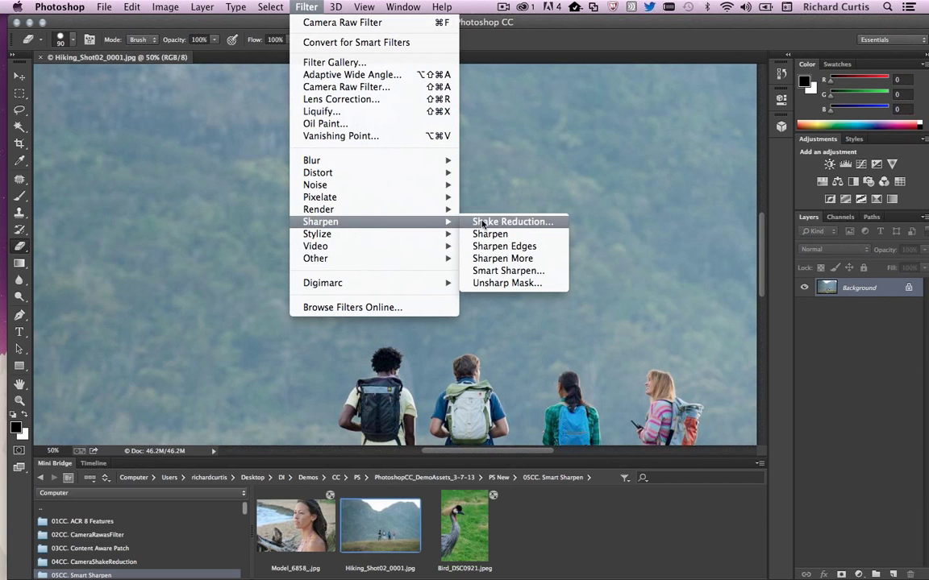
Step: Open Smart Sharpen with Use Legacy on, and enlarge its preview to show two hikers
click(493, 271)
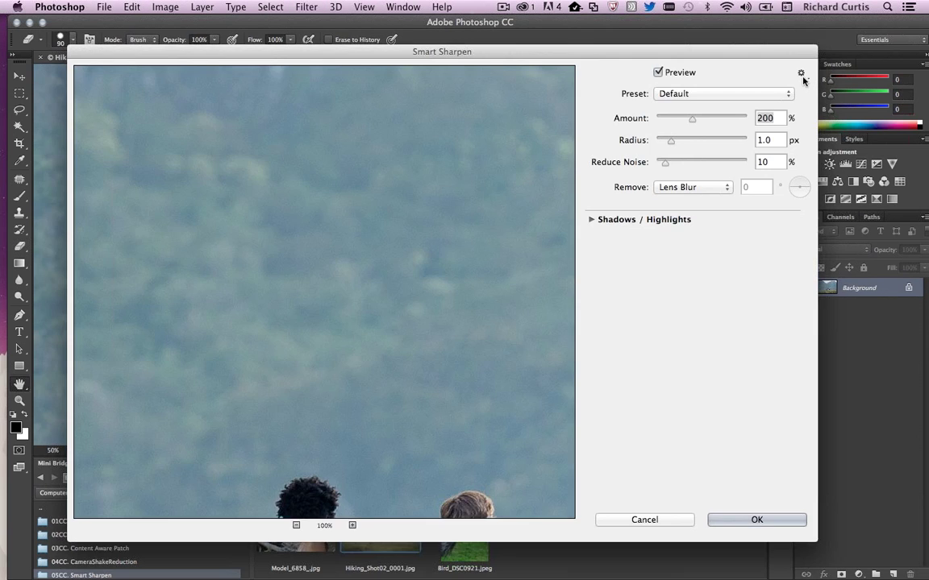
click(801, 74)
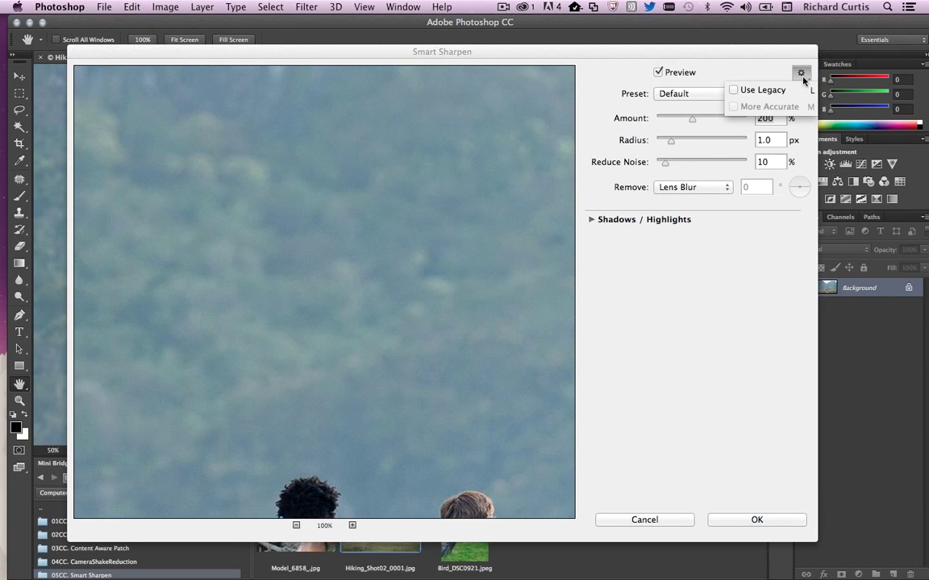
click(733, 89)
click(345, 203)
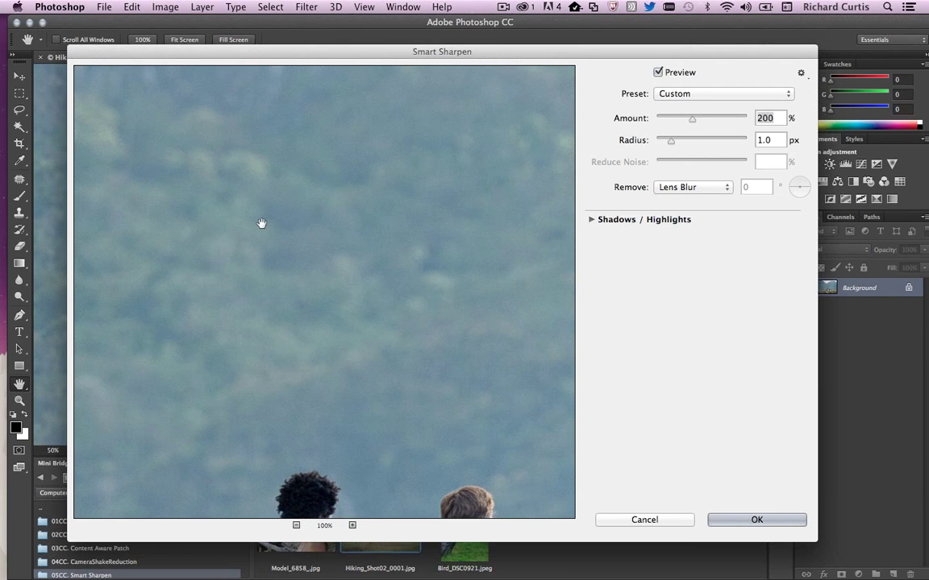
drag(261, 223, 393, 176)
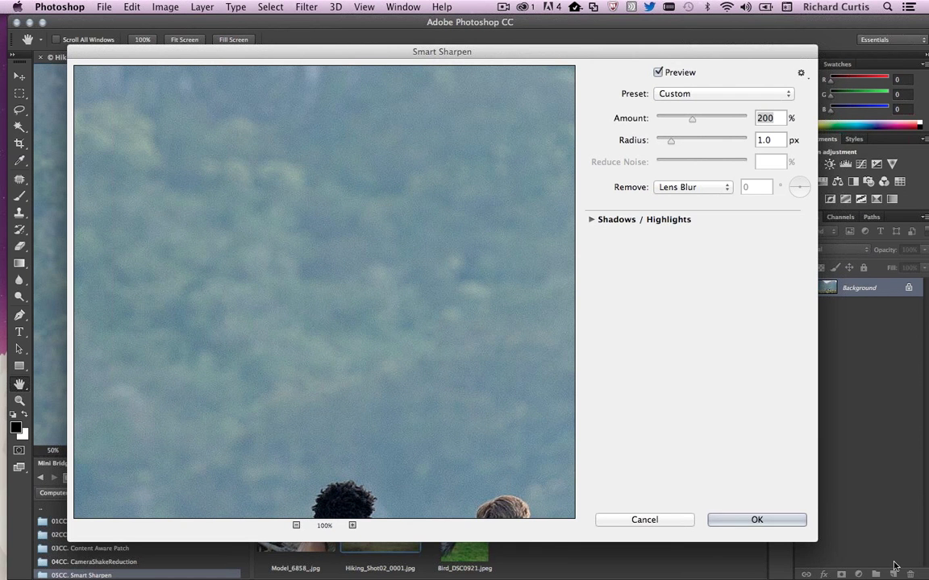
drag(815, 536, 853, 528)
drag(315, 394, 315, 255)
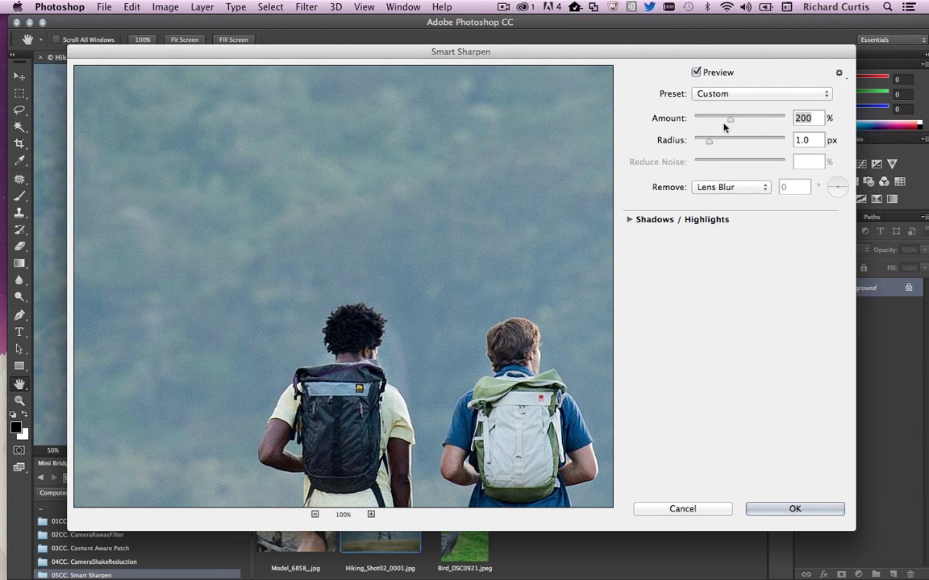
Step: Turn Use Legacy off, raise Reduce Noise to 21%, then cancel Smart Sharpen
click(839, 73)
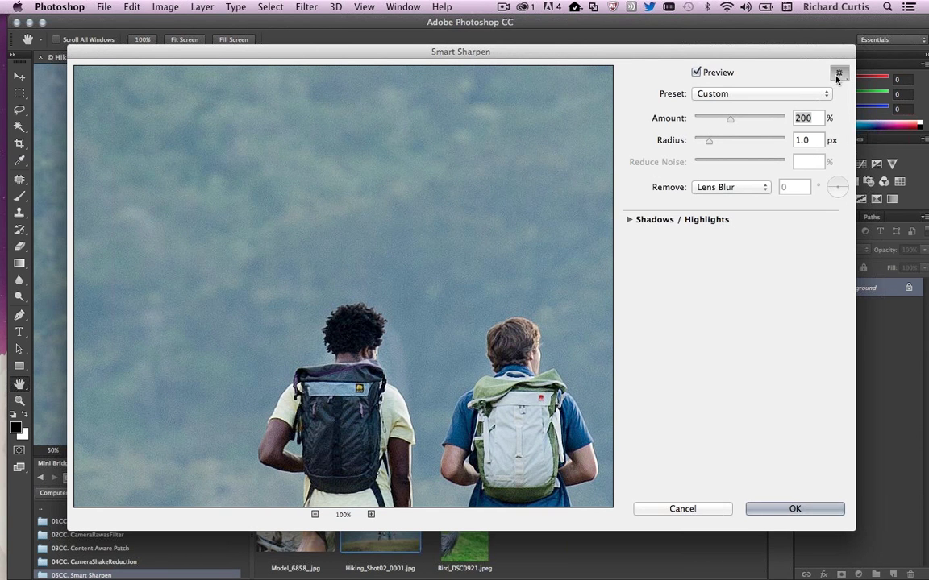
click(771, 91)
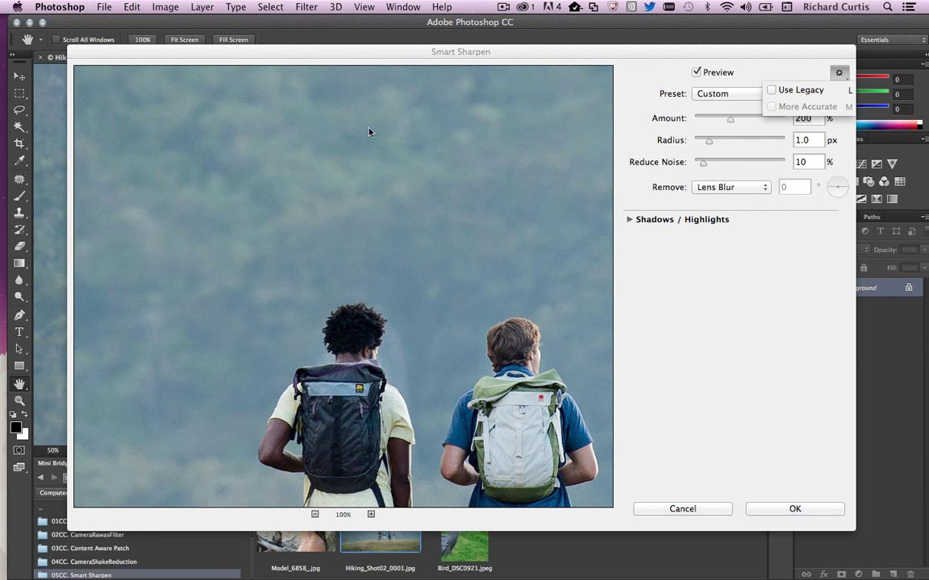
click(703, 166)
drag(703, 167, 715, 164)
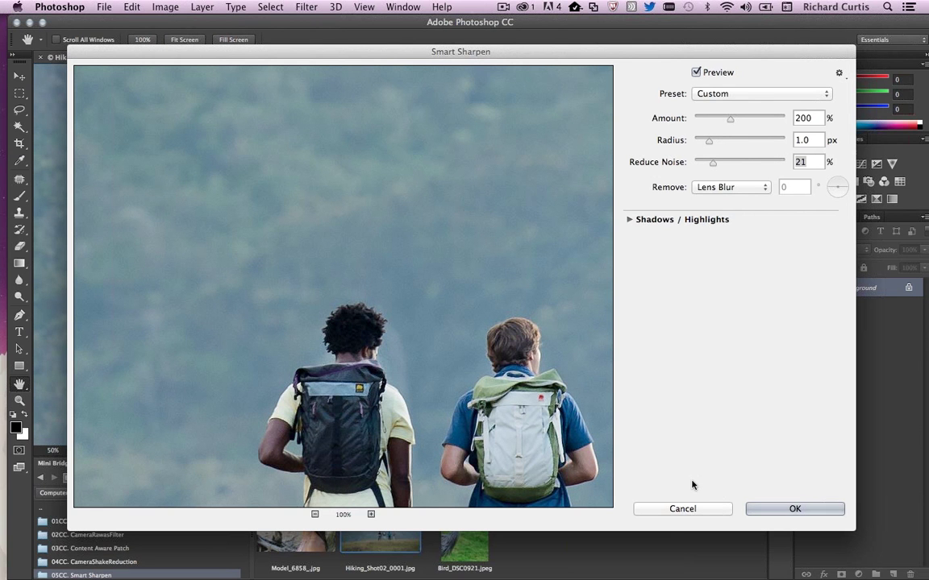
click(682, 509)
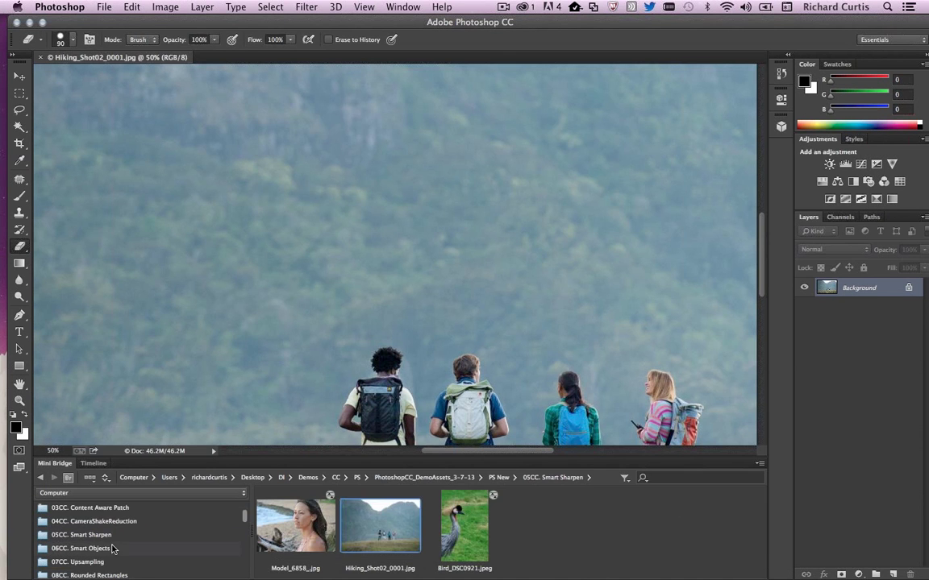
Step: Close Hiking_Shot02_0001.jpg and open L1001972.jpg from the 07CC. Upsampling folder in Mini Bridge
click(113, 549)
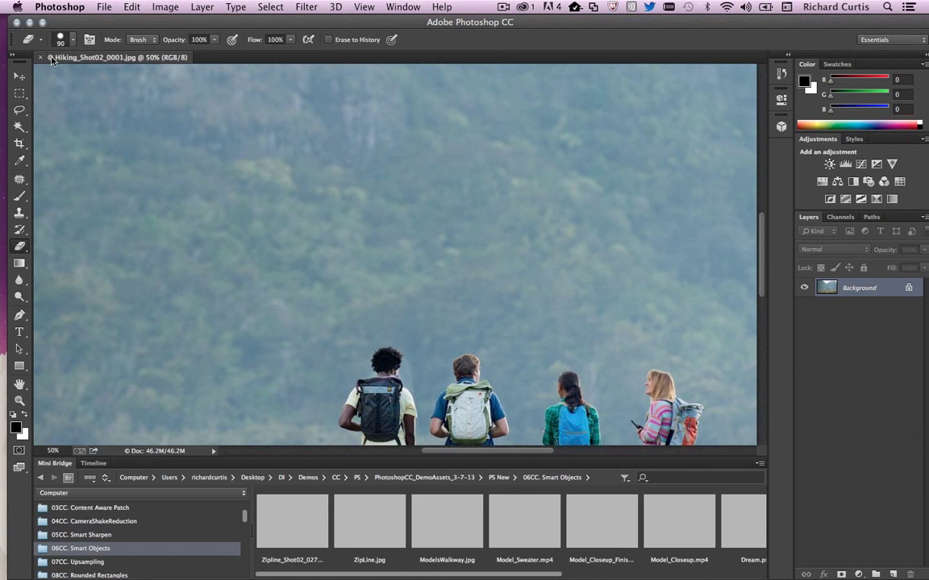
click(39, 58)
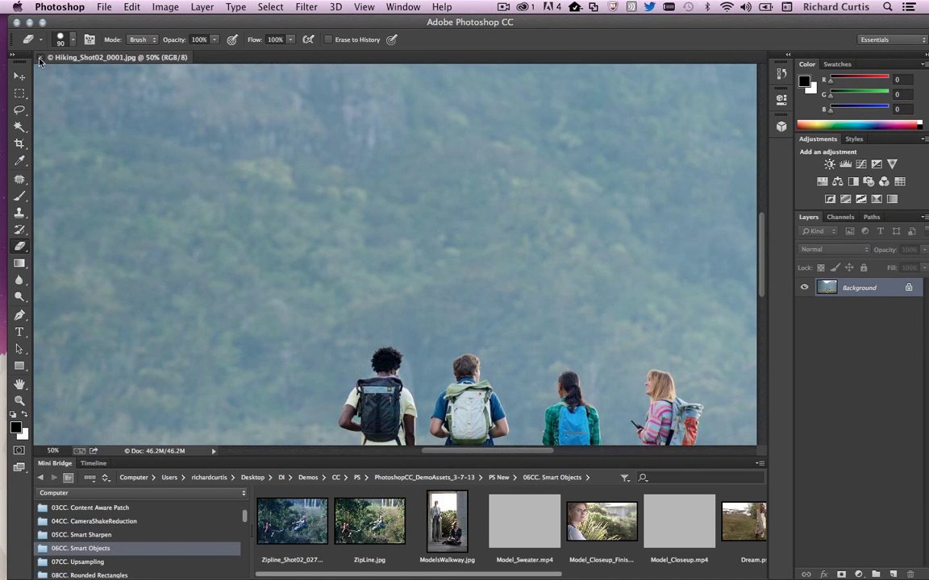
click(99, 562)
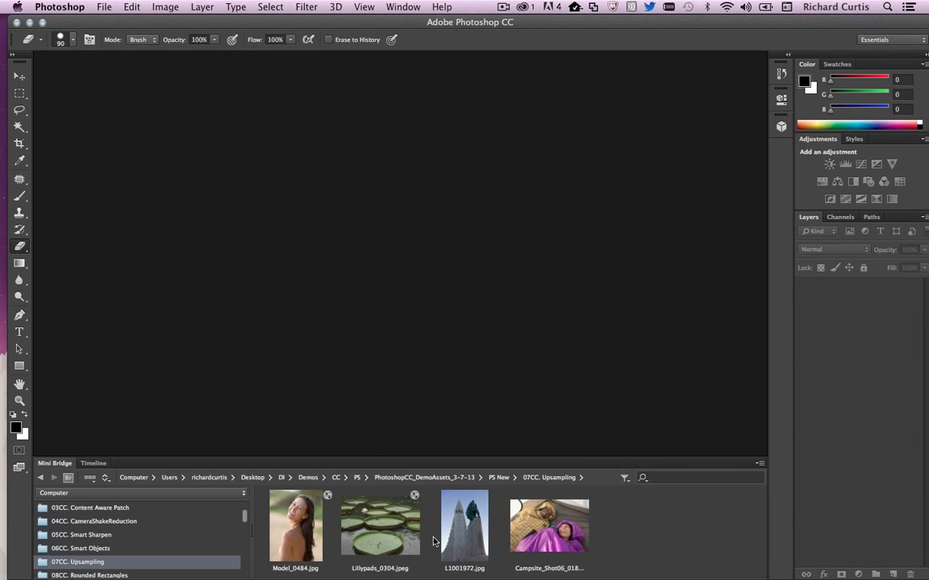
drag(464, 524, 429, 333)
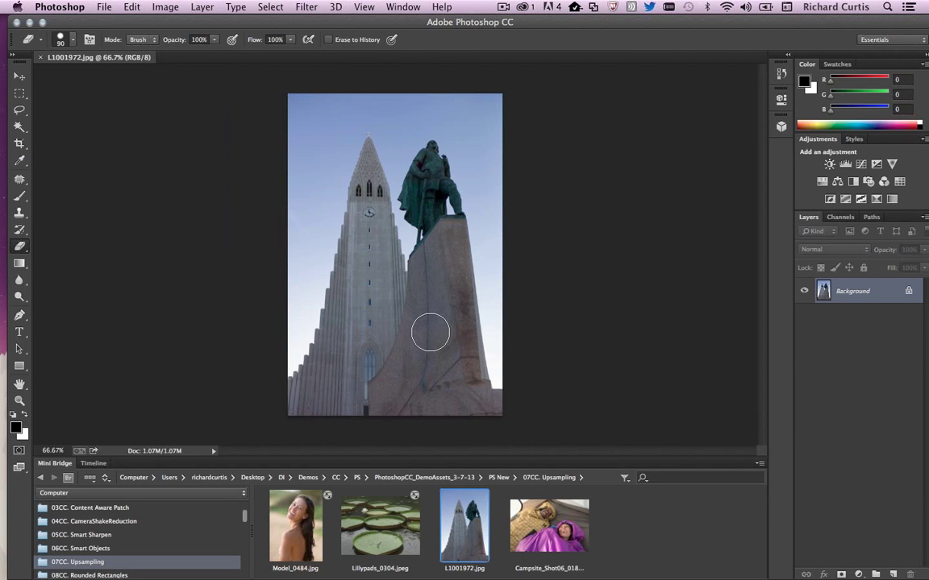
Step: Open Image Size for the church photo with an enlarged preview, keeping the current resampling method
click(166, 7)
click(204, 108)
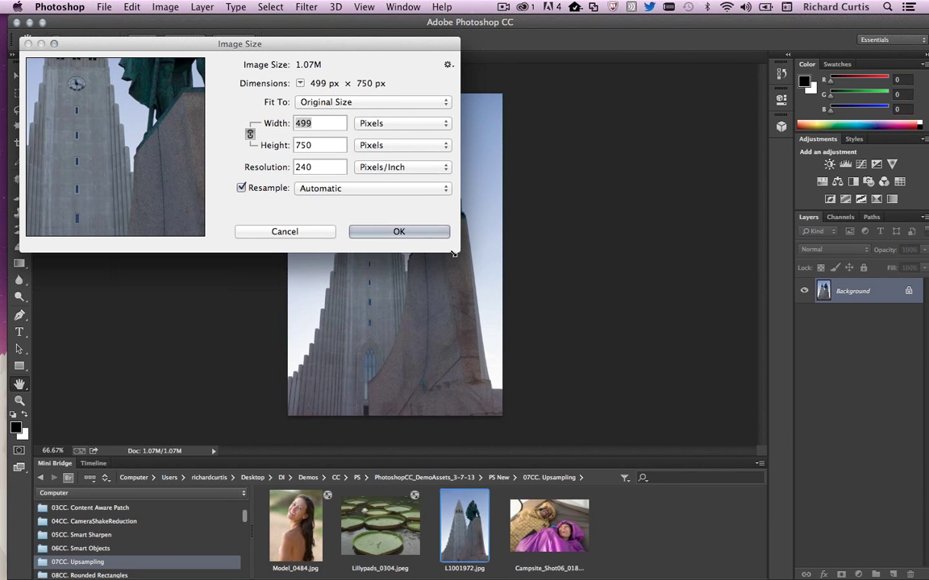
drag(454, 253, 779, 534)
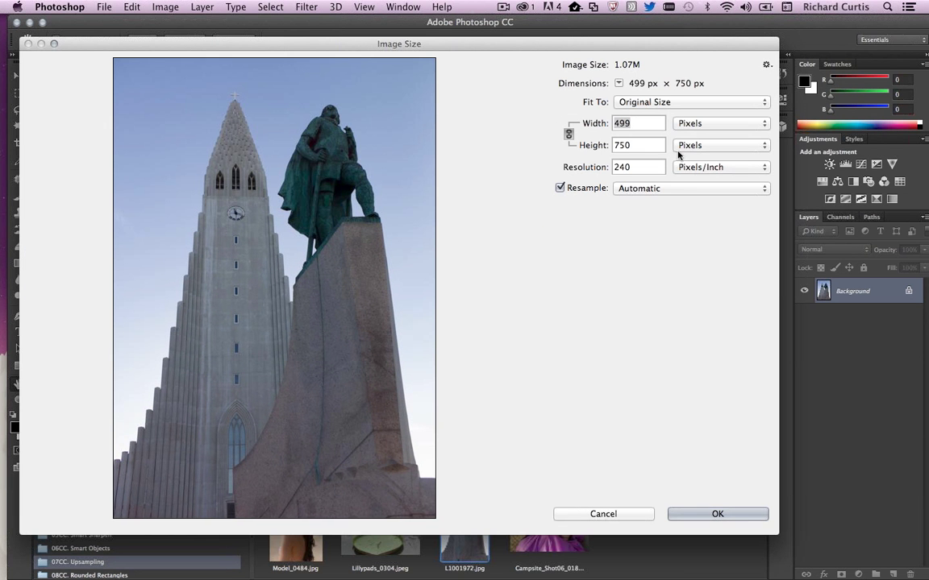
click(674, 187)
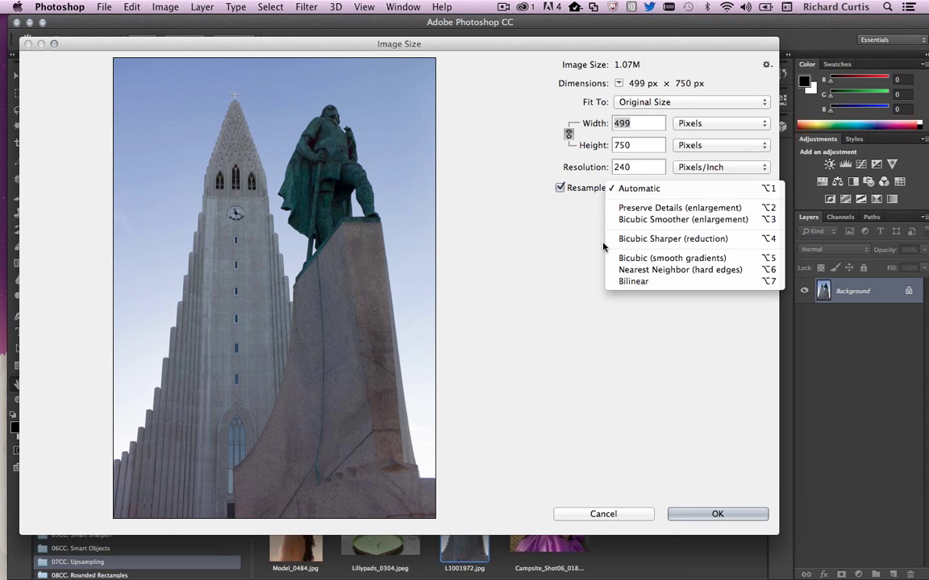
click(564, 257)
Step: Set the width to 350 percent (1747 × 2625 px) and zoom the preview onto the spire's cross
click(726, 123)
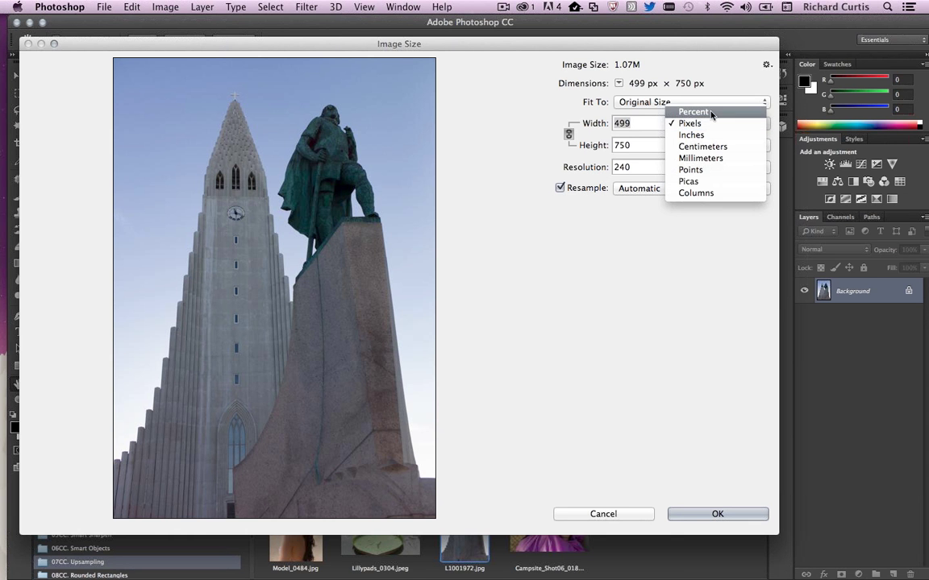
click(712, 112)
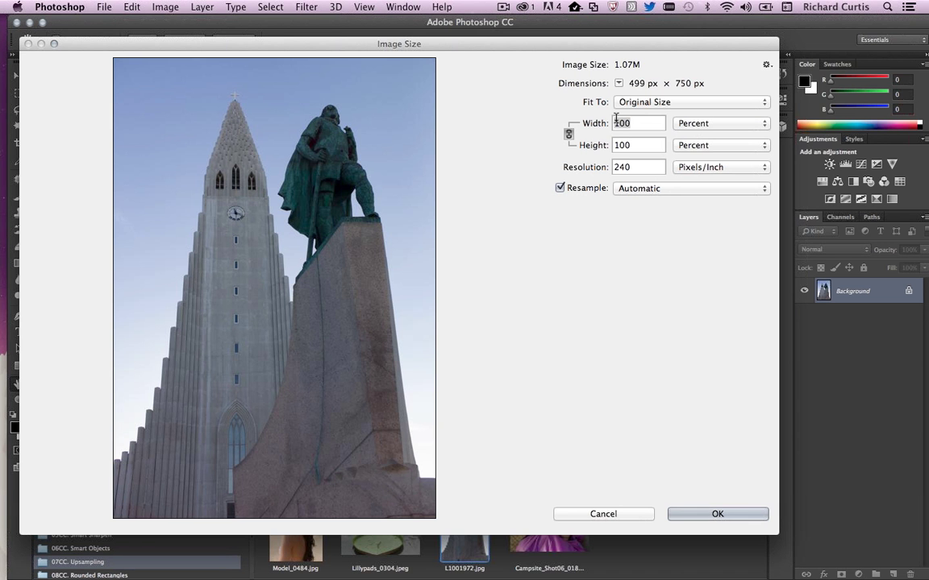
text(35)
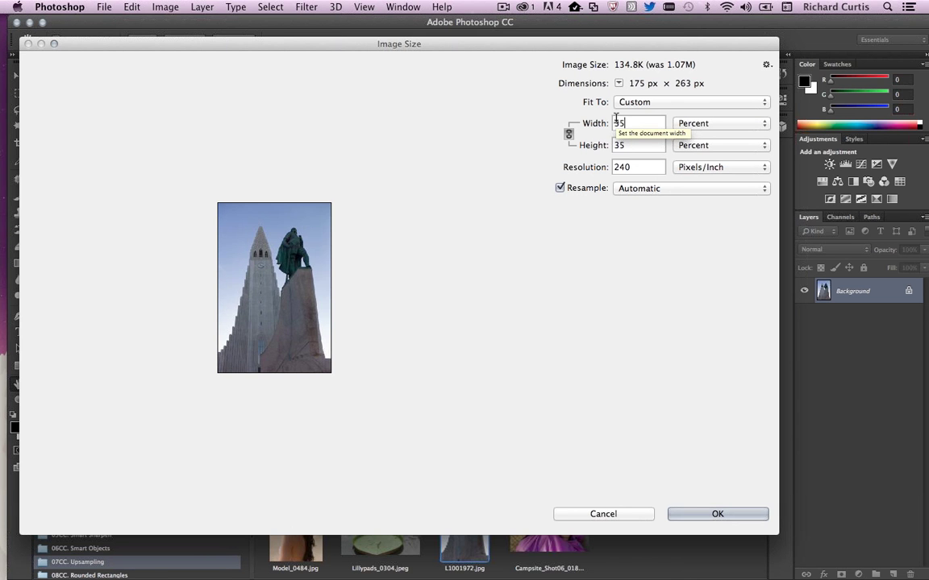
text(0)
key(Tab)
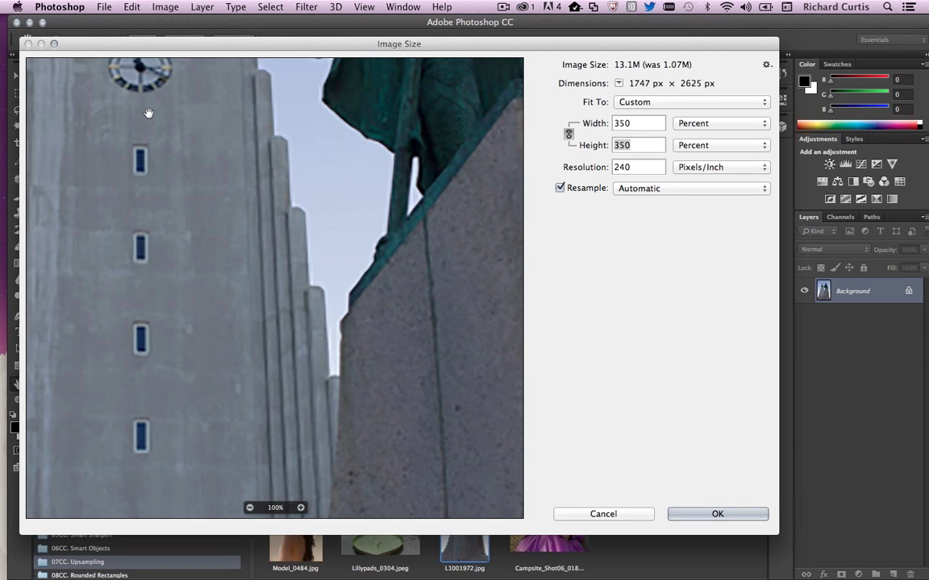
drag(150, 113, 307, 348)
drag(375, 170, 371, 418)
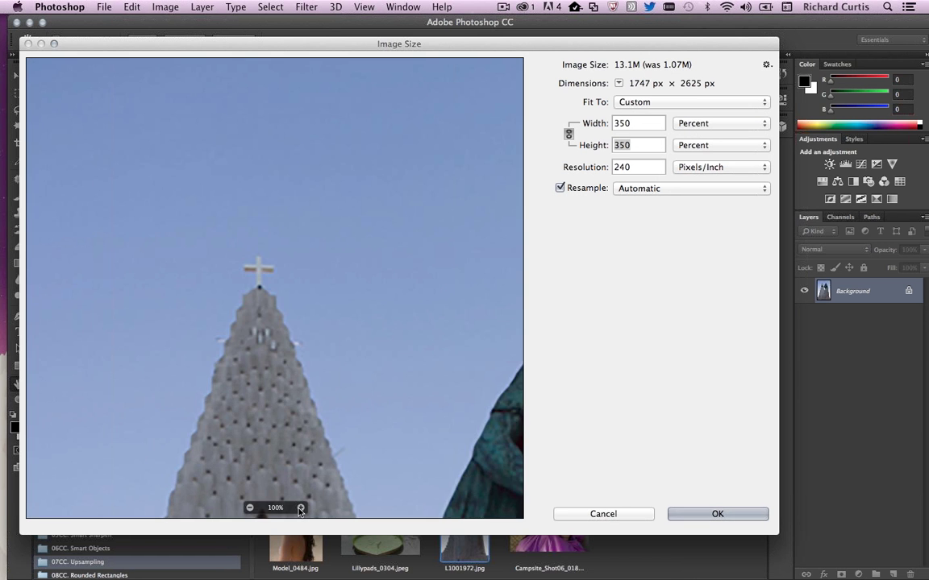
click(303, 505)
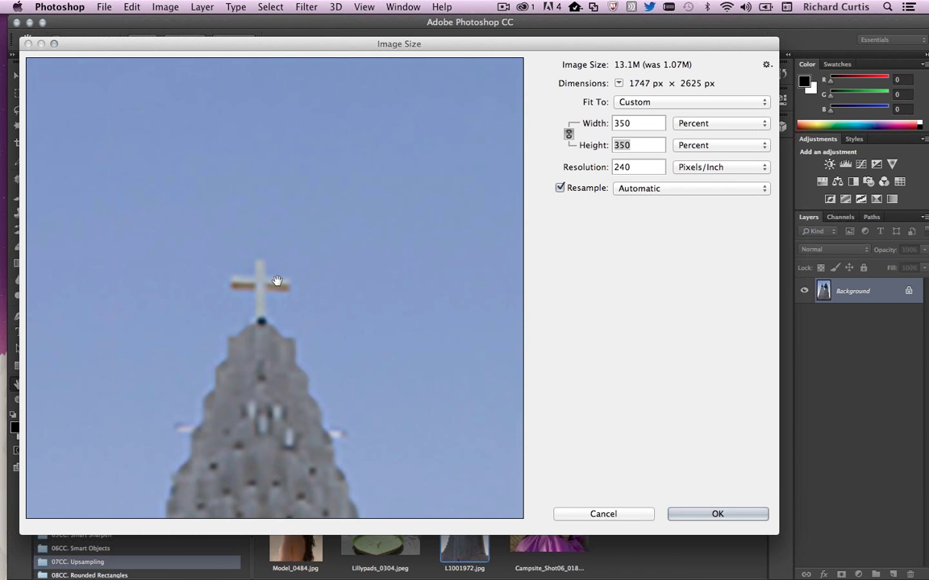
click(670, 189)
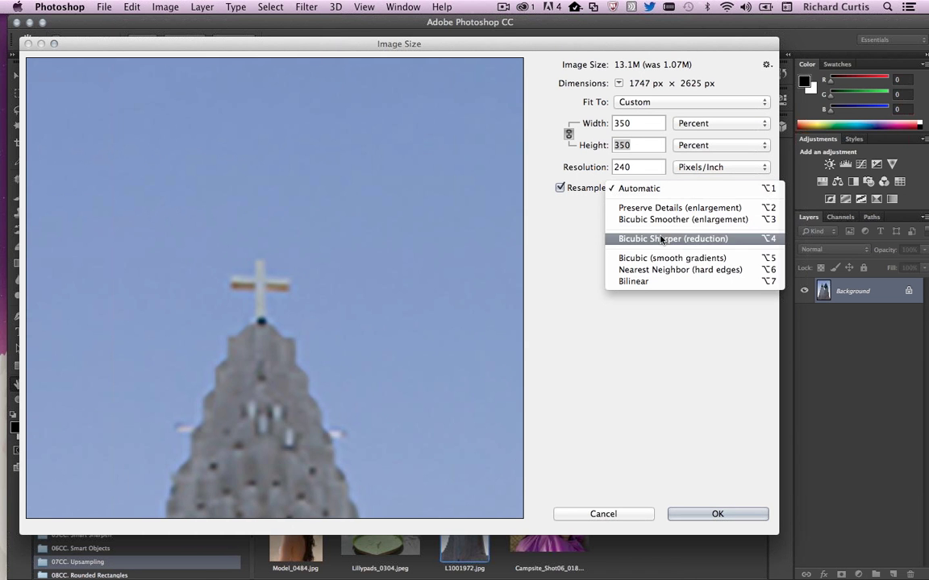
Step: Try Bicubic Smoother, then settle on Preserve Details (enlargement) with Reduce Noise at 11%
click(666, 220)
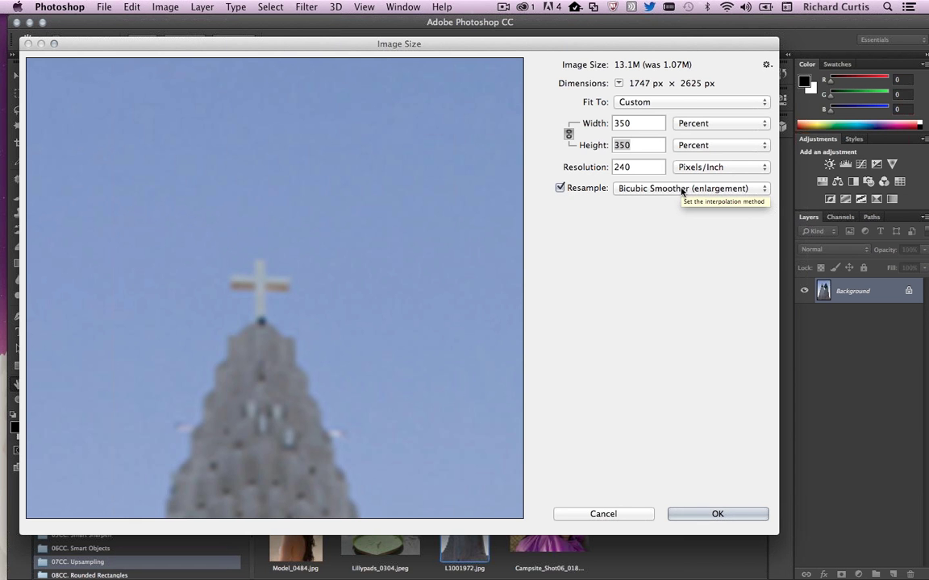
click(682, 191)
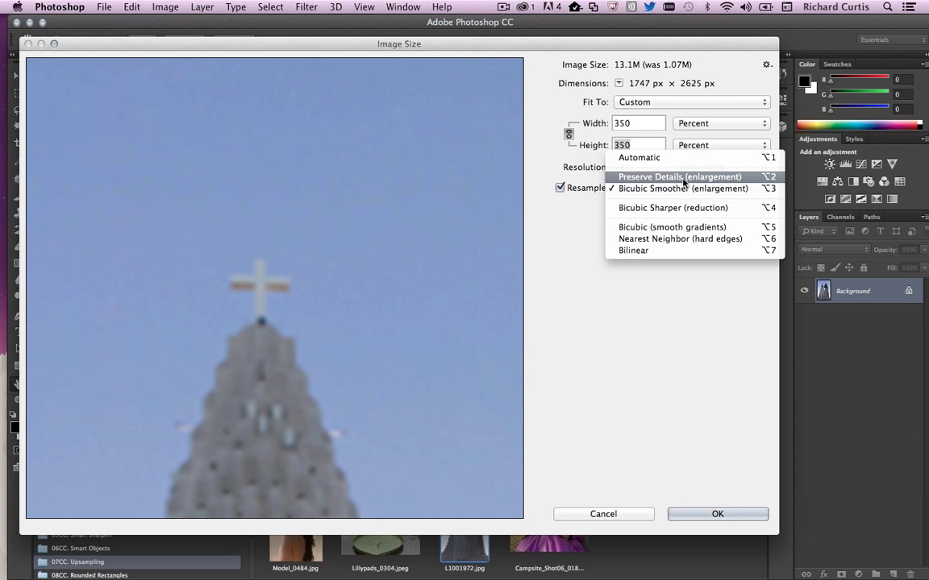
click(686, 178)
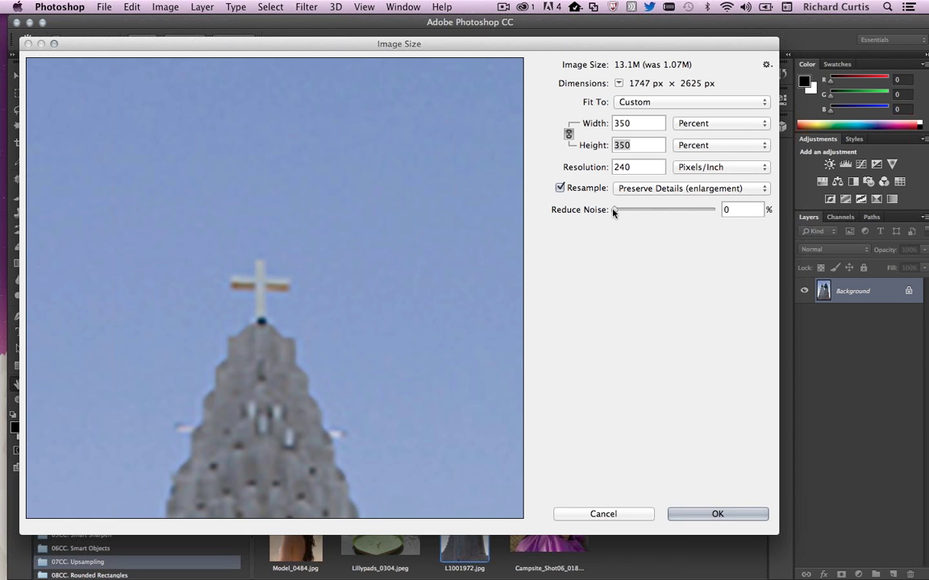
drag(615, 209, 643, 207)
Step: Cancel the resize, close the church photo, and open raw L1004523.DNG from 21.Colour Range Highlight:shadow
click(598, 514)
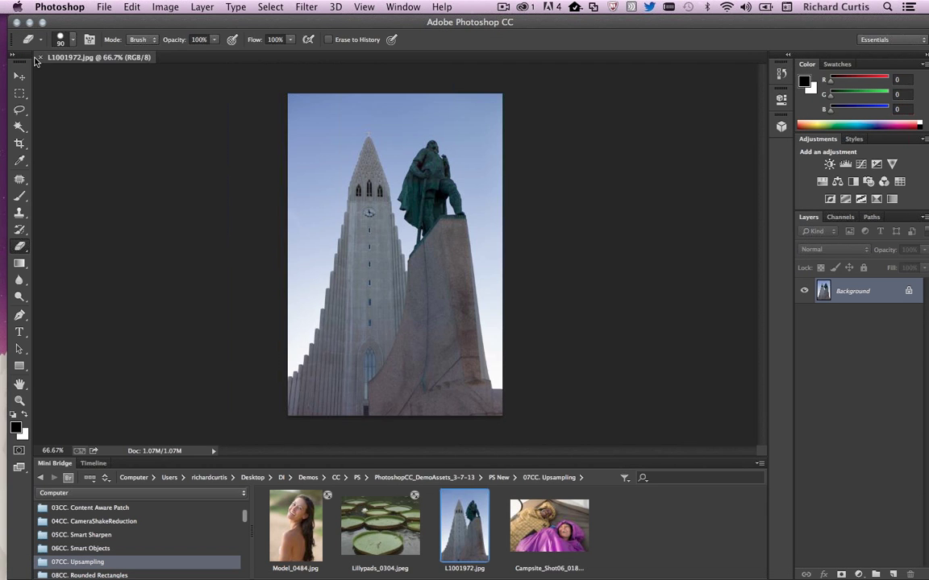
click(38, 57)
scroll(129, 548, down, 1)
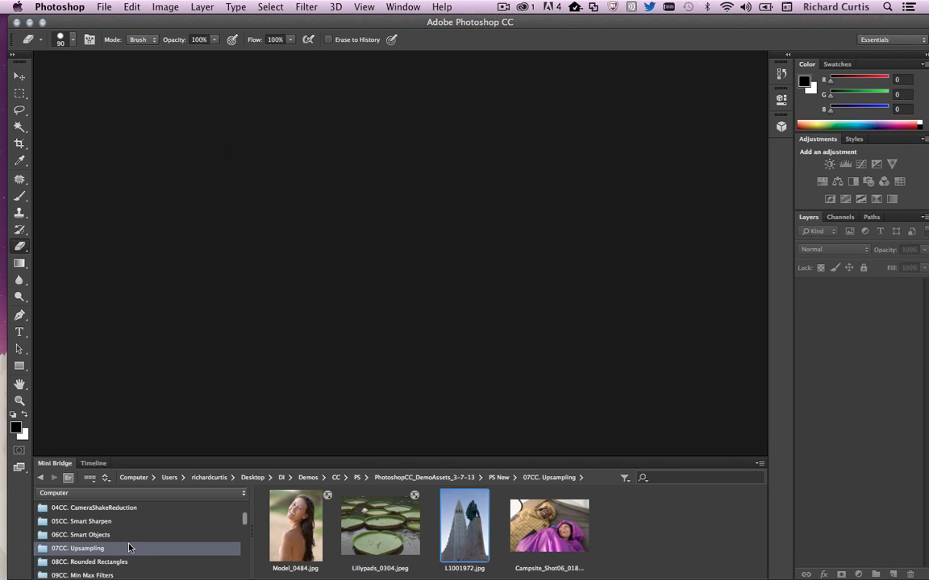
scroll(129, 548, down, 6)
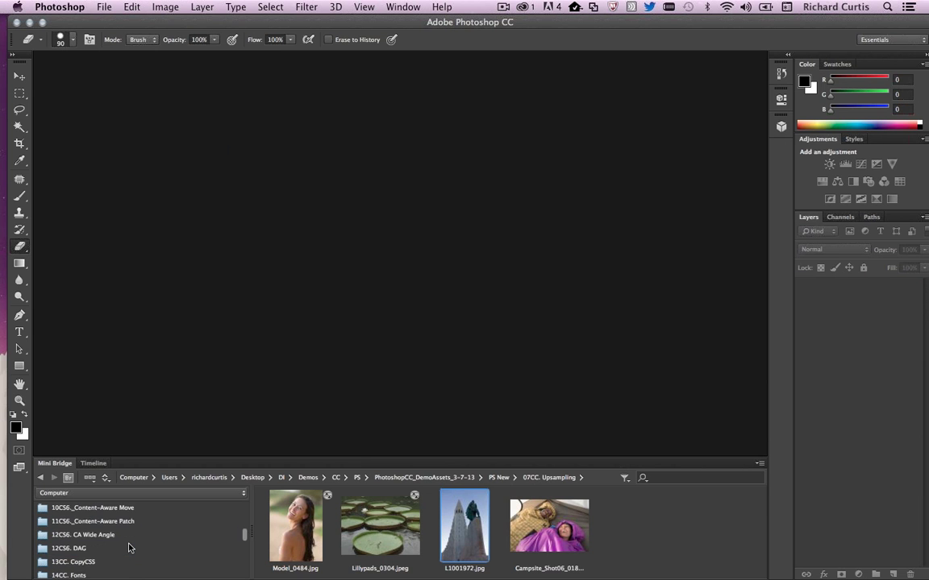
scroll(129, 548, down, 8)
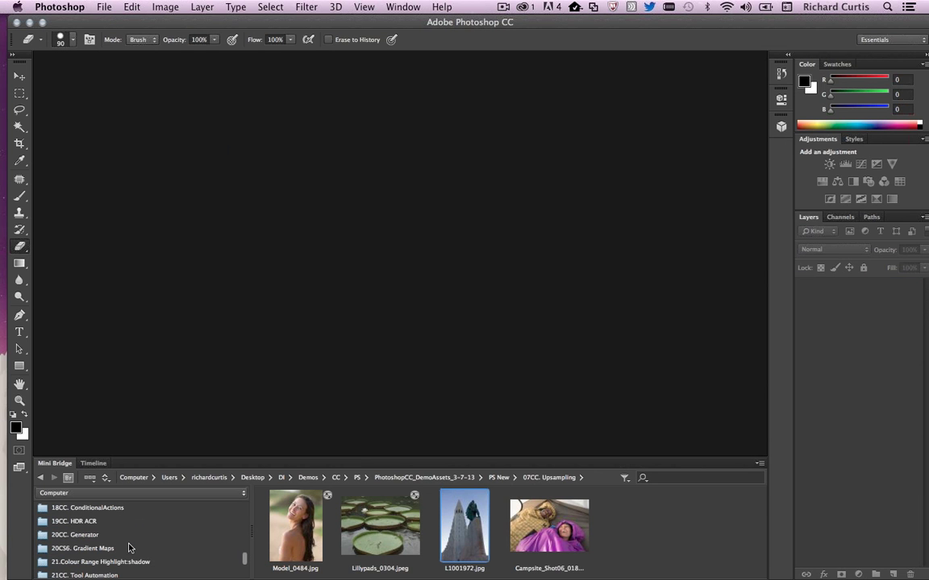
click(127, 567)
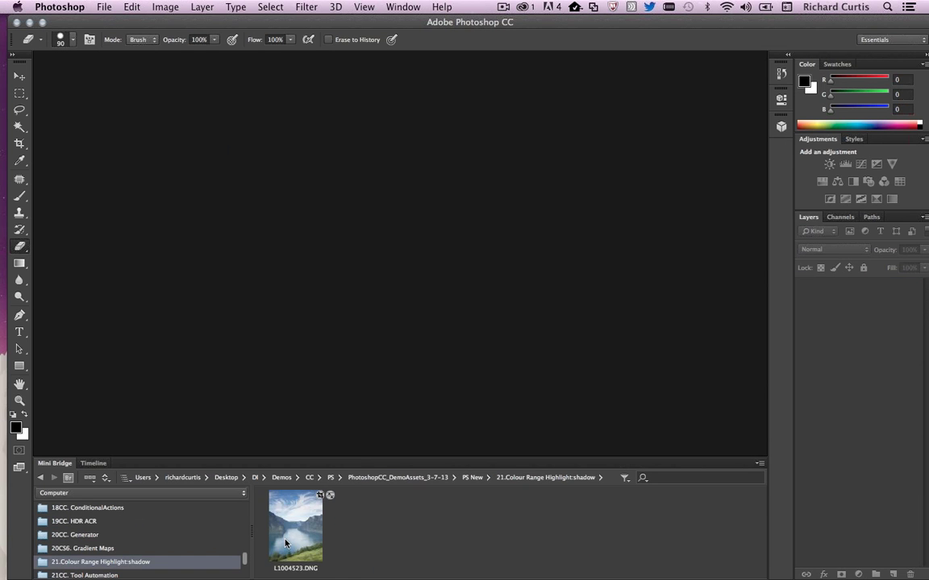
drag(261, 488, 284, 333)
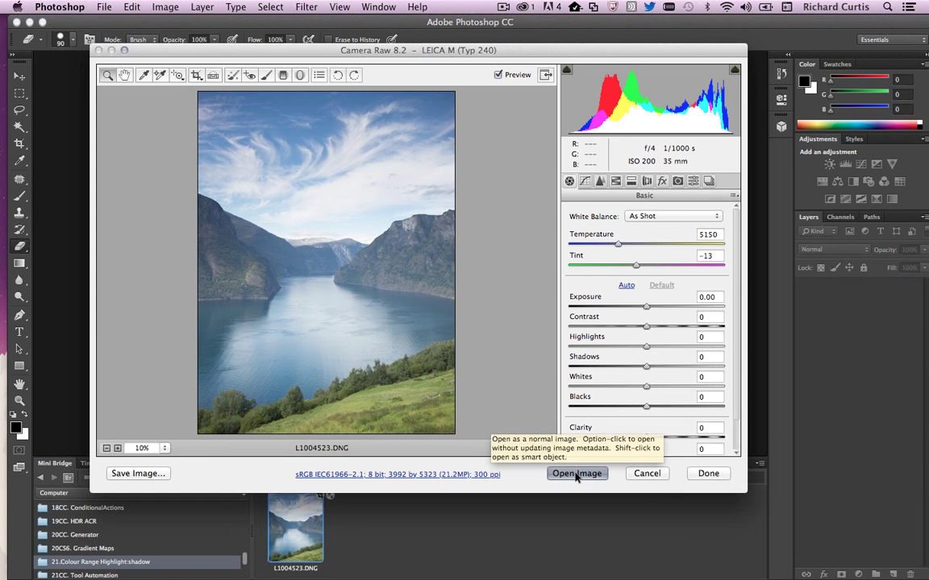
click(577, 474)
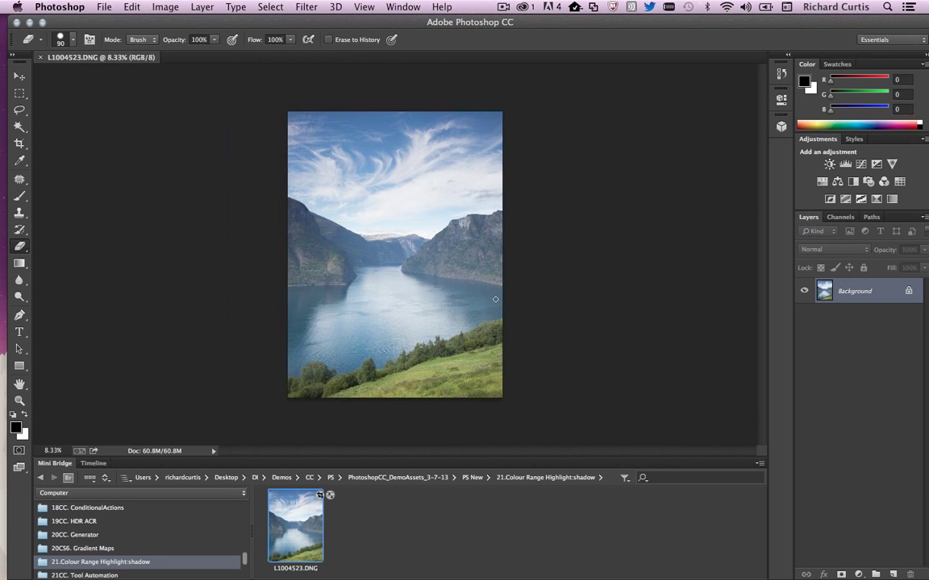
Step: Zoom in on the fjord's mountainside, then zoom back out to 8.33% to see the whole photo
key(super+0)
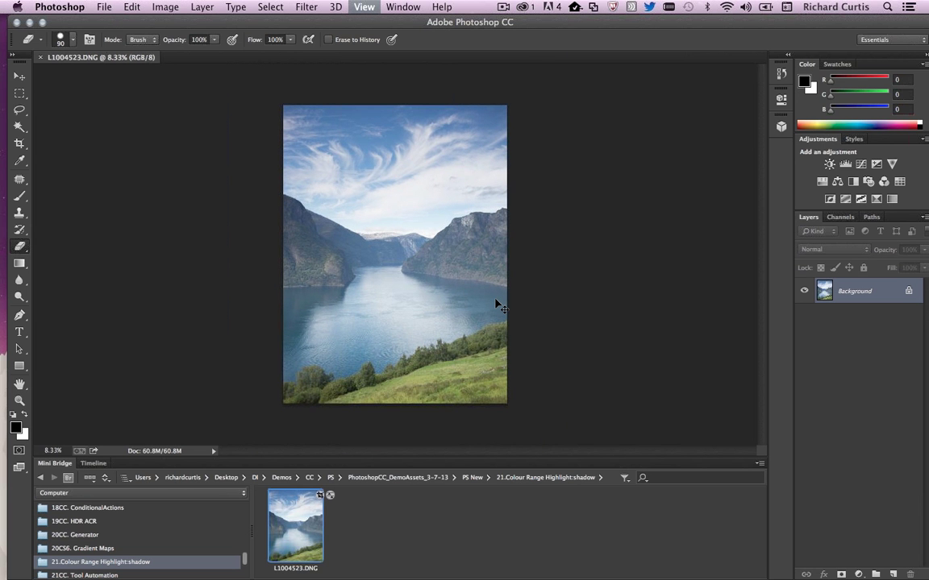
key(super+plus)
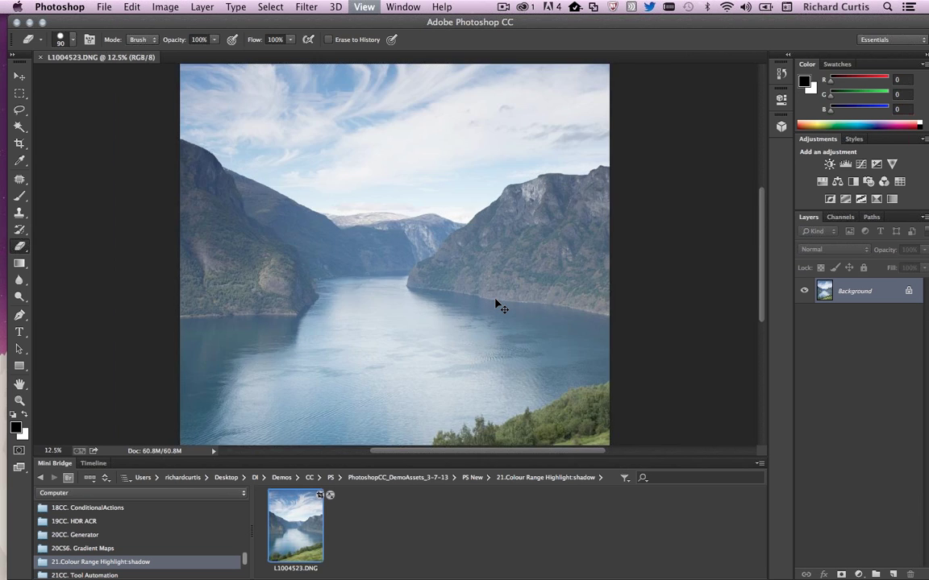
key(super+plus)
key(super+plus)
key(super+plus)
key(super+plus)
key(super+plus)
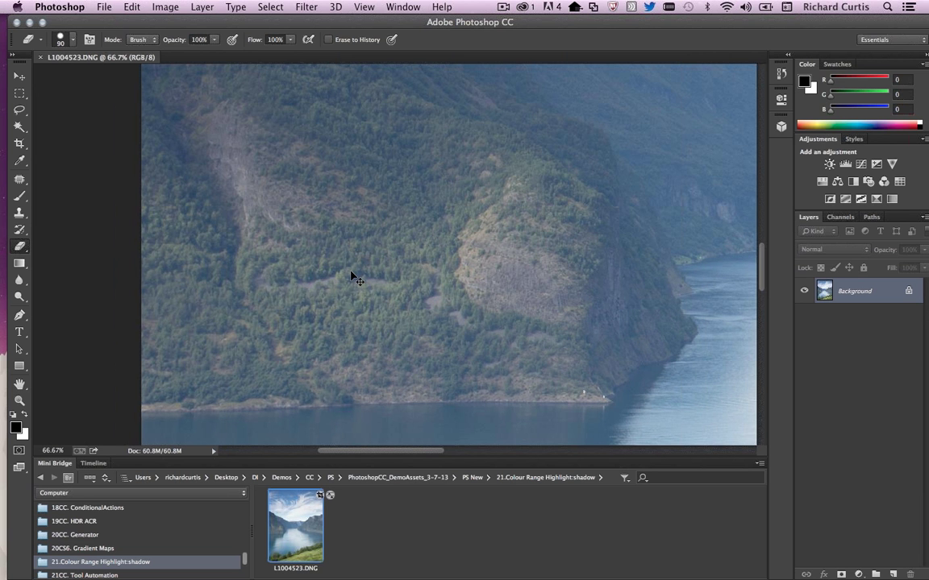
key(super+h)
key(super+minus)
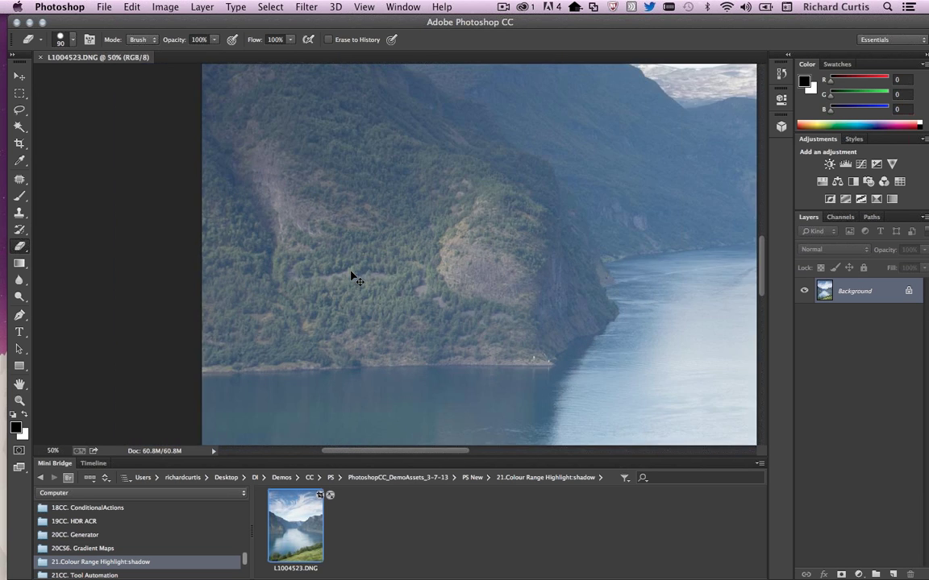
key(super+minus)
key(super+minus)
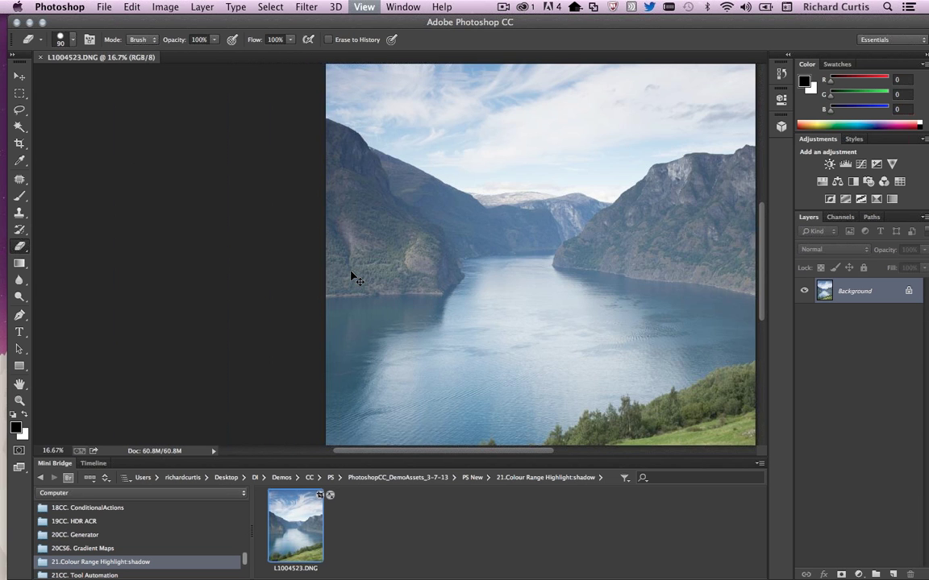
key(super+minus)
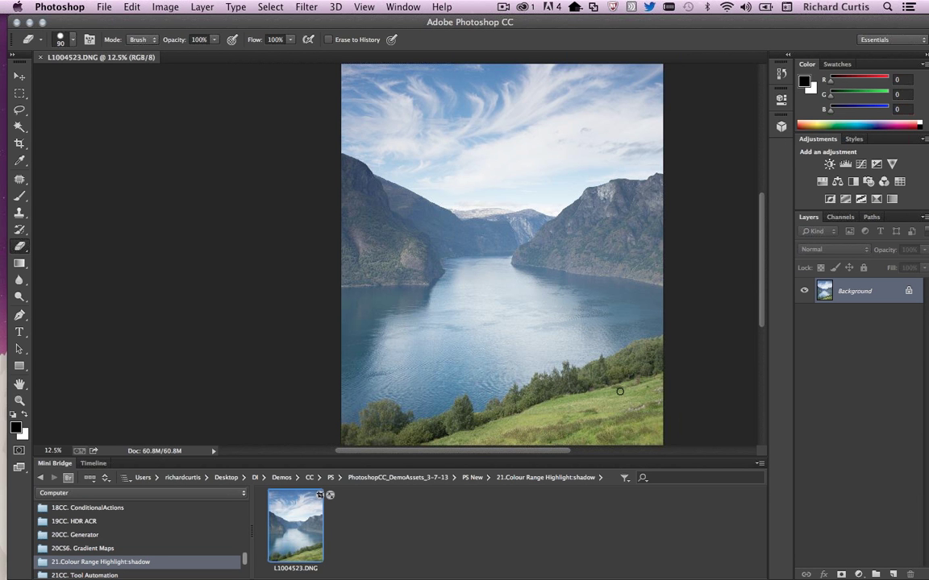
key(super+minus)
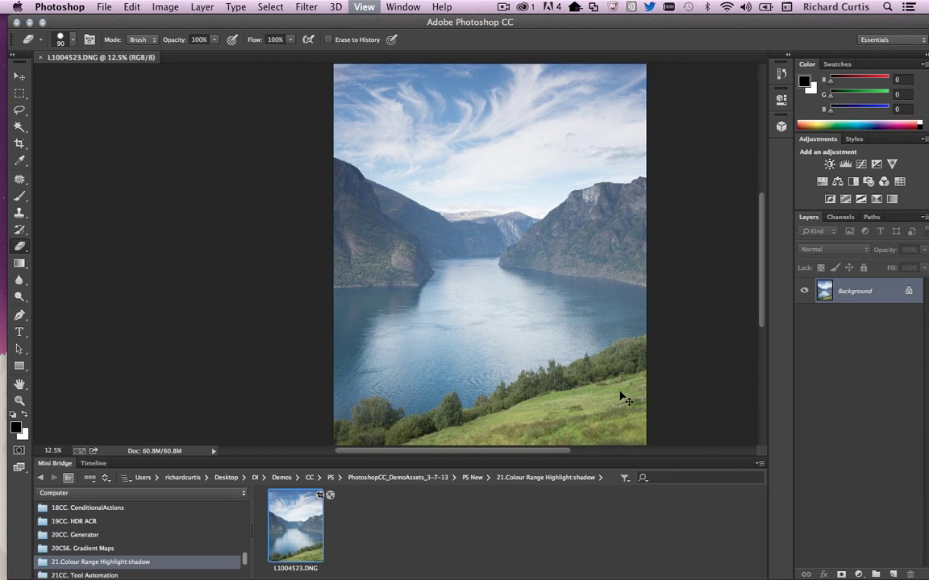
click(281, 5)
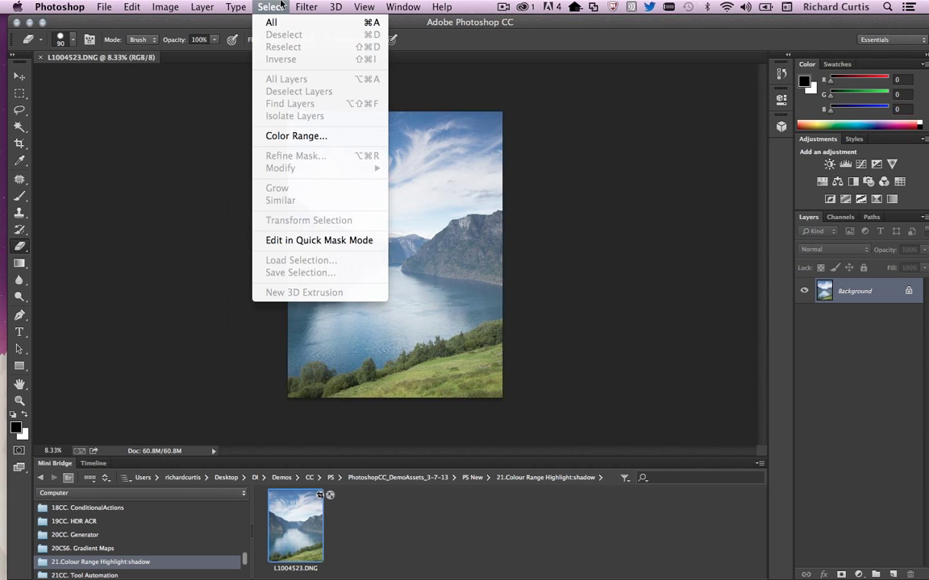
Step: Choose Shadows in Color Range and preview the selection as a Quick Mask
click(300, 137)
click(440, 115)
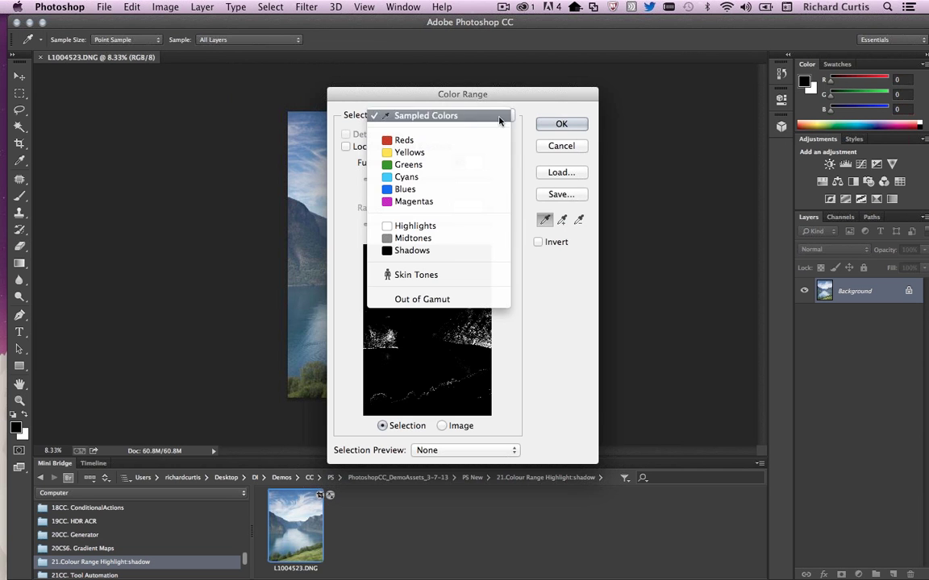
click(421, 251)
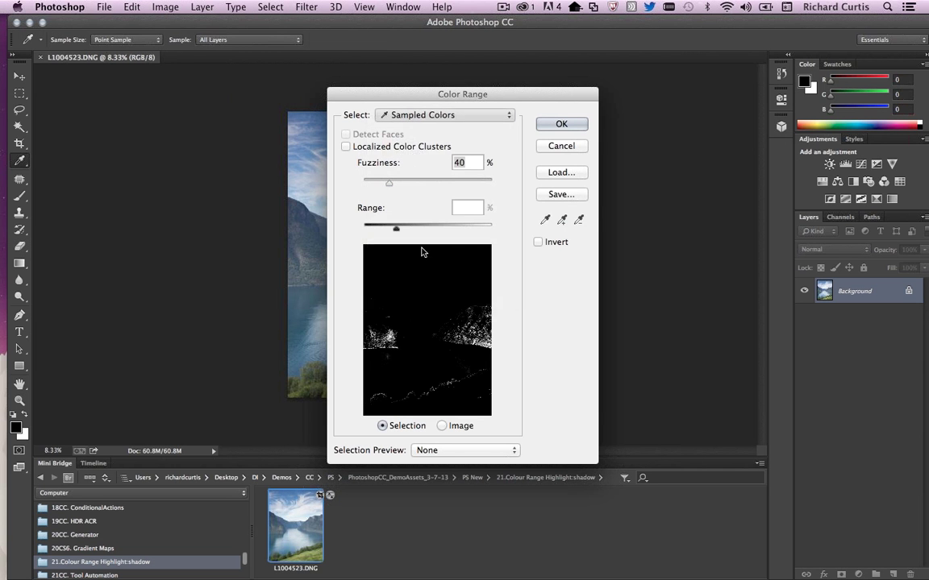
drag(441, 227, 362, 228)
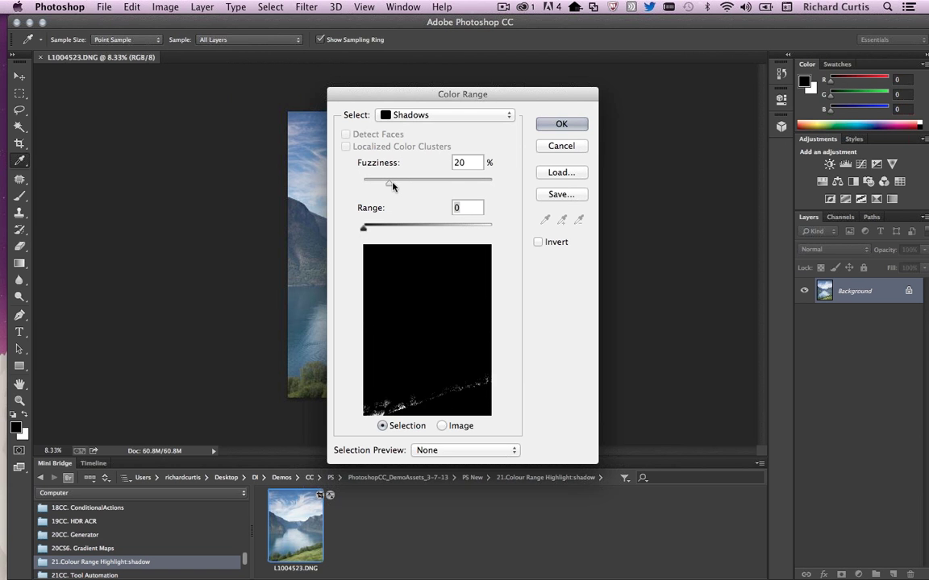
drag(355, 163, 339, 163)
drag(406, 101, 657, 92)
click(679, 442)
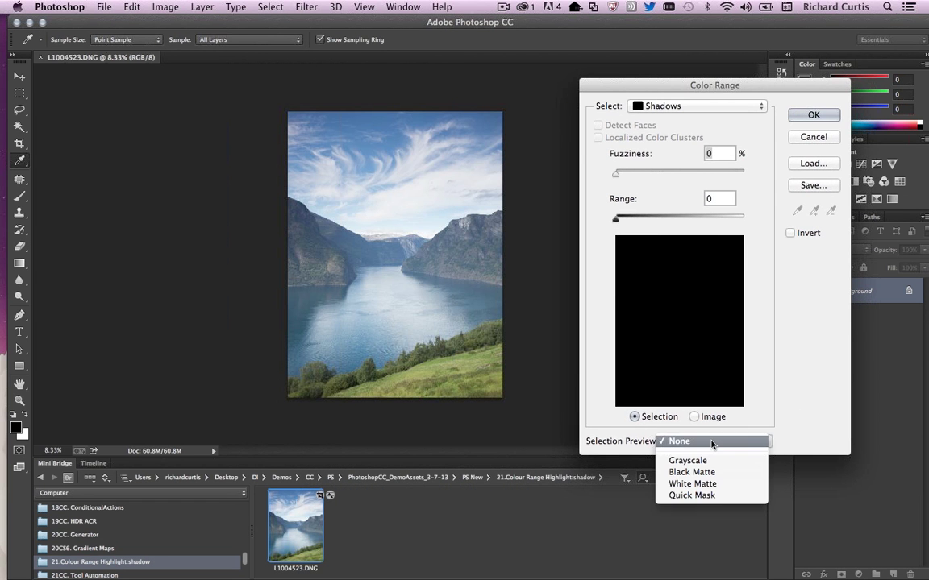
click(718, 494)
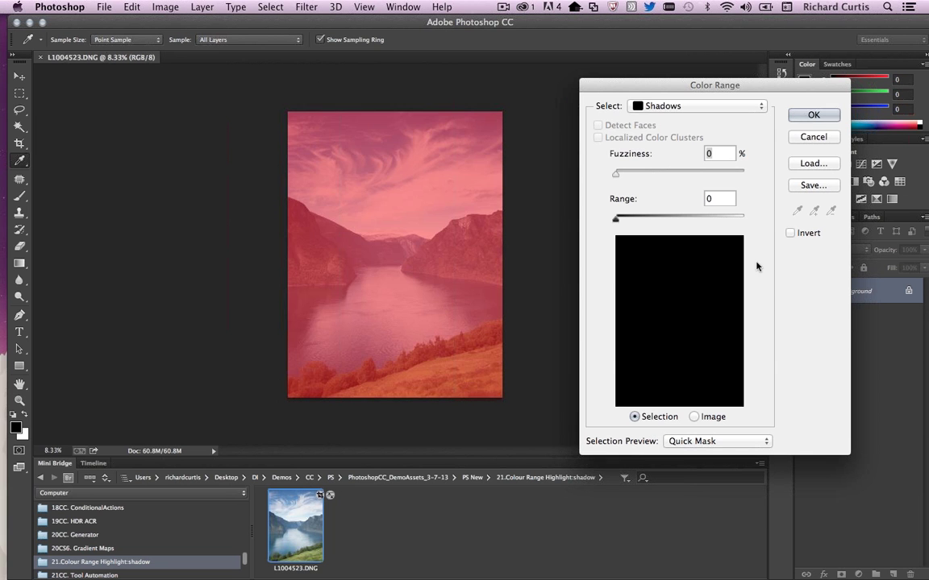
Step: Set Range 48 and Fuzziness 13 with Invert unchecked, then confirm the shadows selection
click(790, 233)
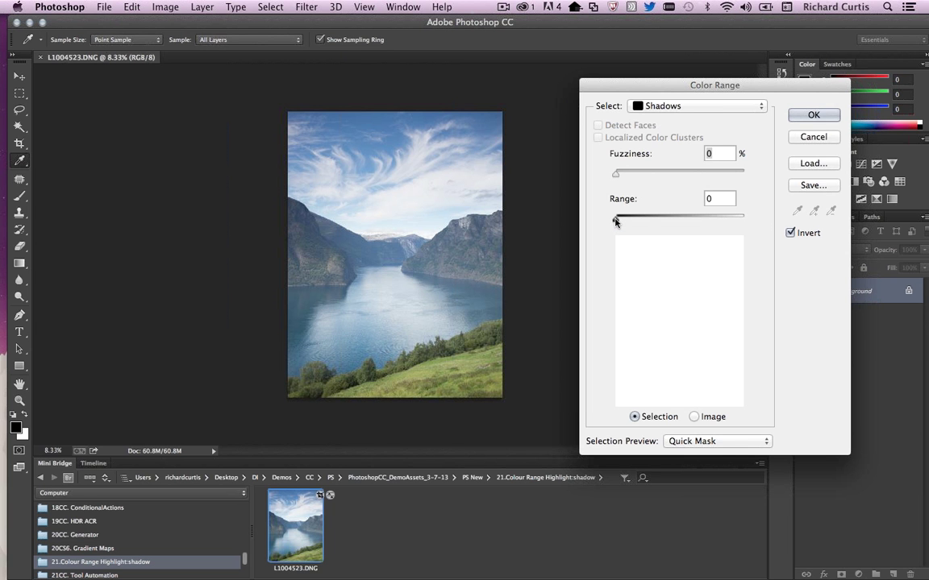
drag(615, 221, 621, 223)
drag(621, 223, 639, 220)
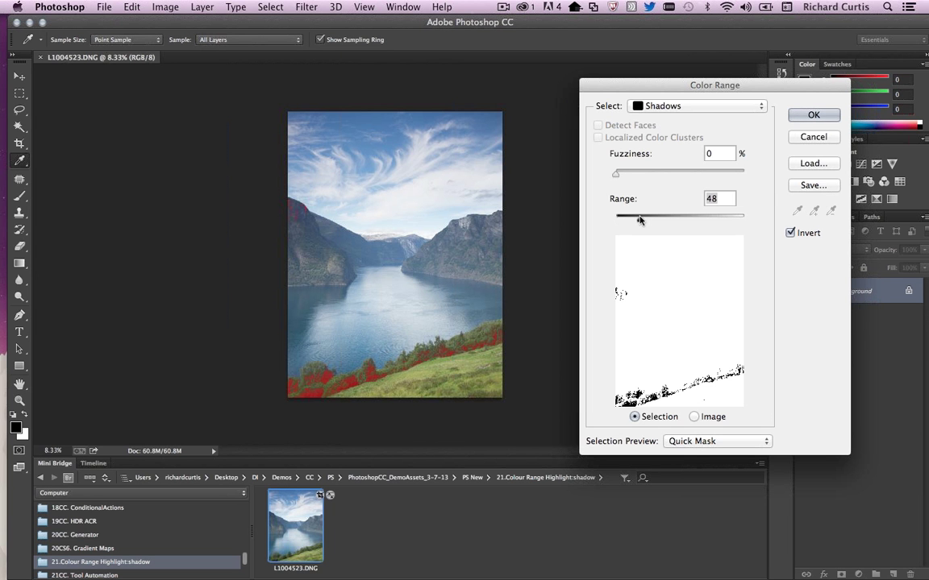
click(618, 175)
drag(617, 175, 632, 176)
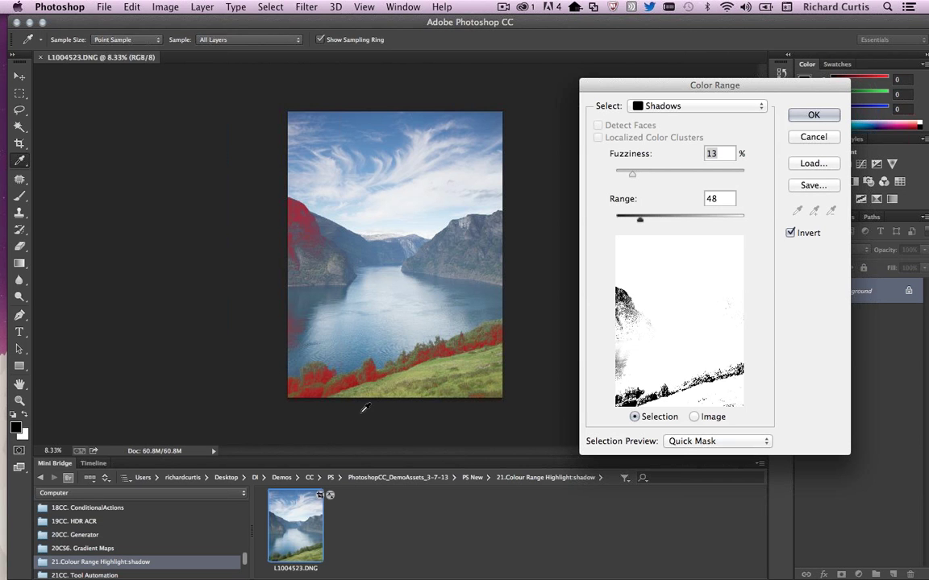
click(791, 233)
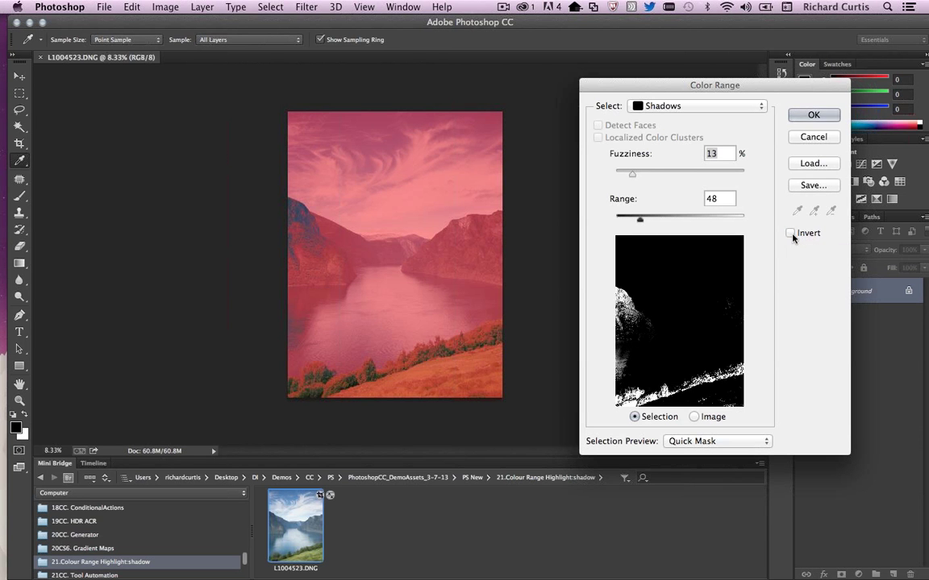
click(813, 116)
key(e)
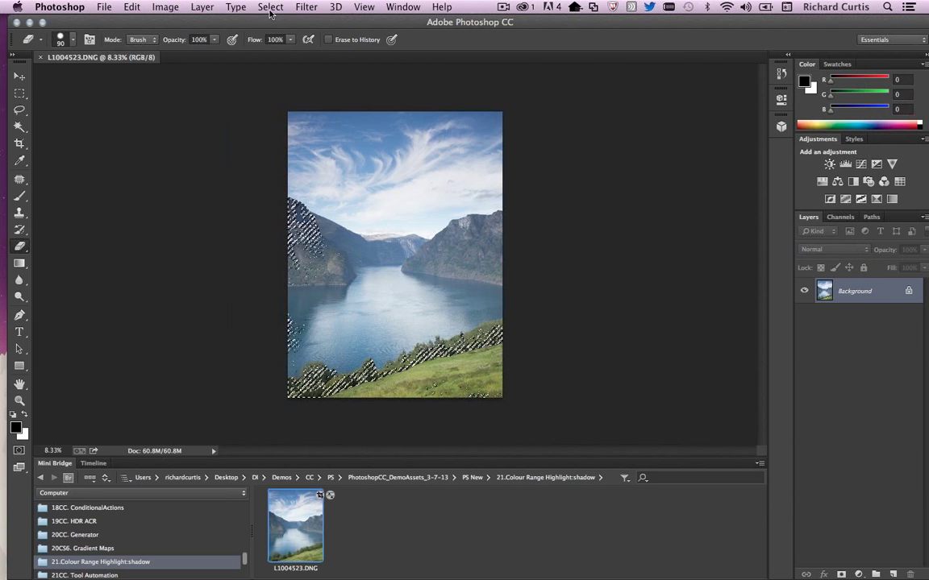
Step: Add a Selective Color adjustment layer masked by the shadows selection
click(207, 5)
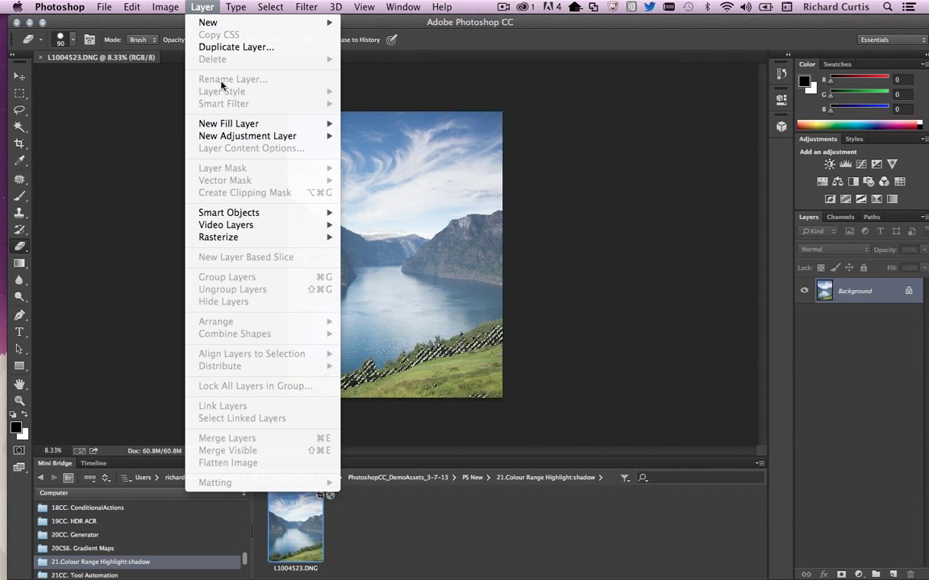
mouse_move(242, 135)
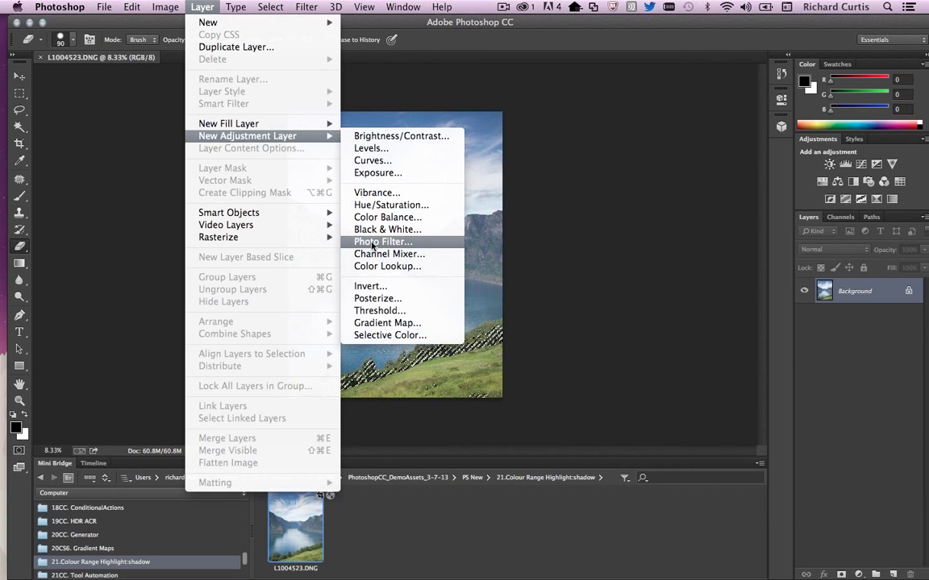
click(379, 336)
click(443, 212)
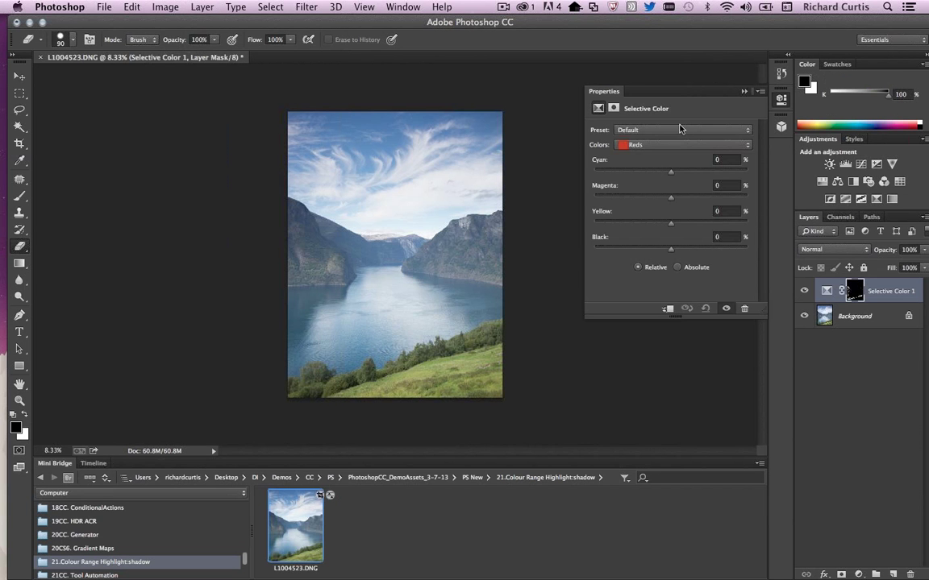
Step: Raise Black in the Blacks colour range to +23
click(645, 145)
click(644, 222)
drag(672, 253, 688, 249)
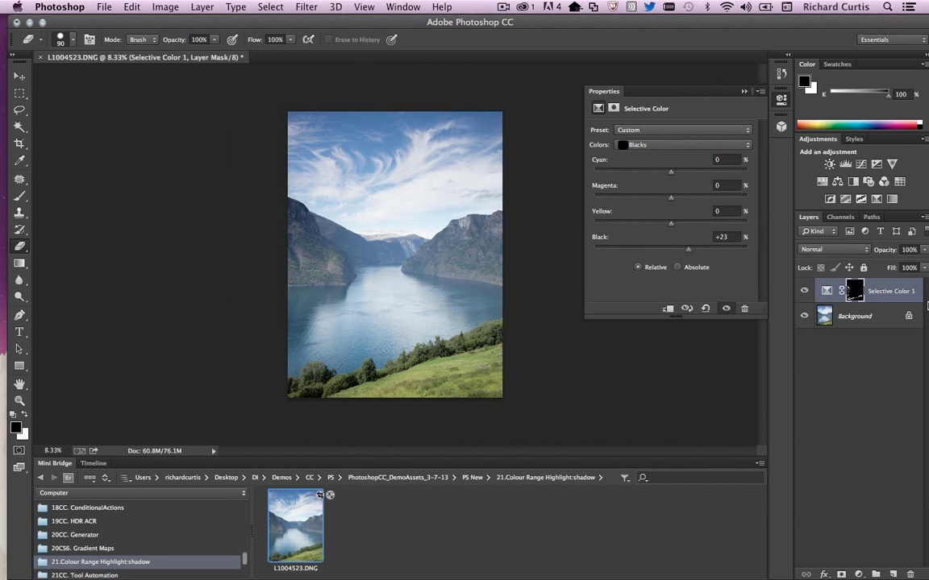
Step: Show the Selective Color 1 mask alone on the canvas, zoomed to 50%
mouse_move(877, 295)
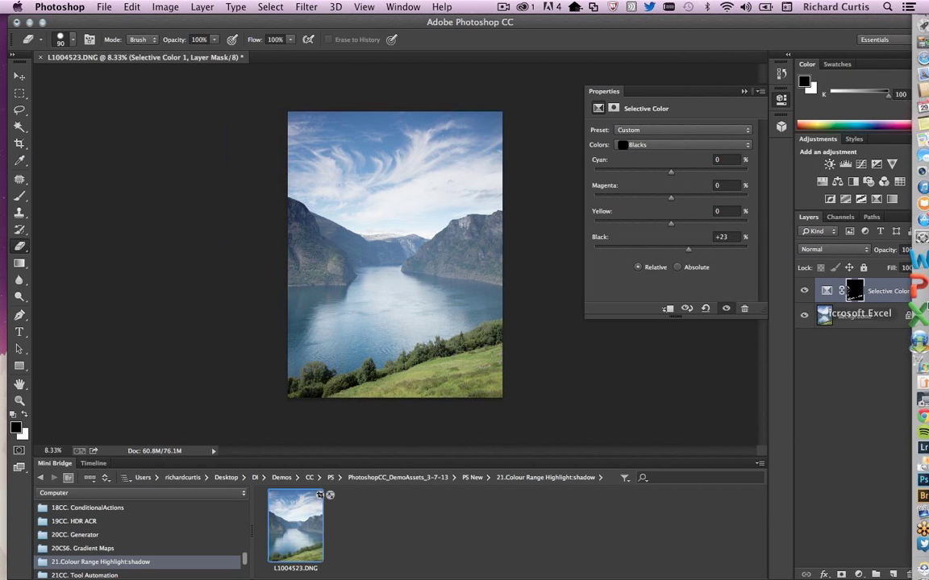
alt+click(855, 291)
key(super+plus)
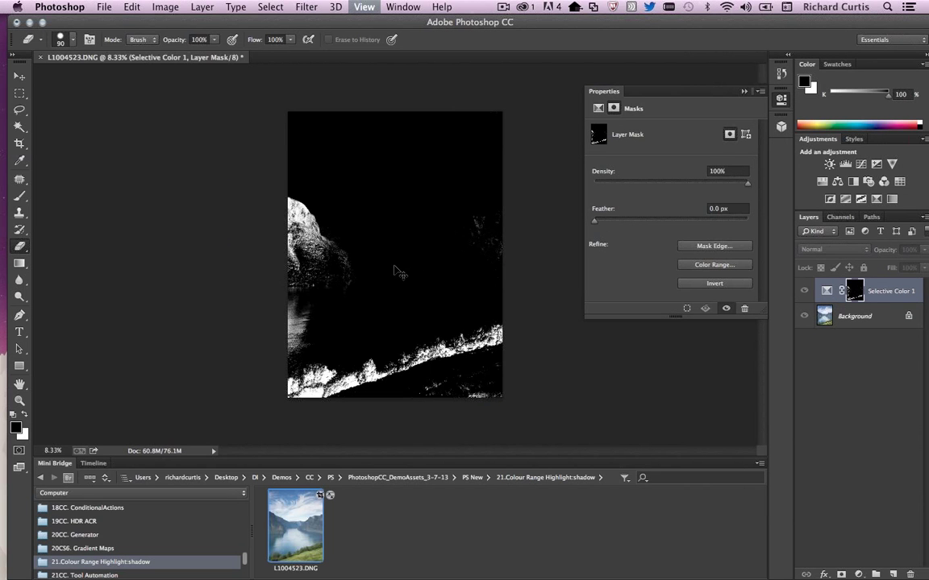
key(super+plus)
key(super+plus)
key(super+plus)
key(super+plus)
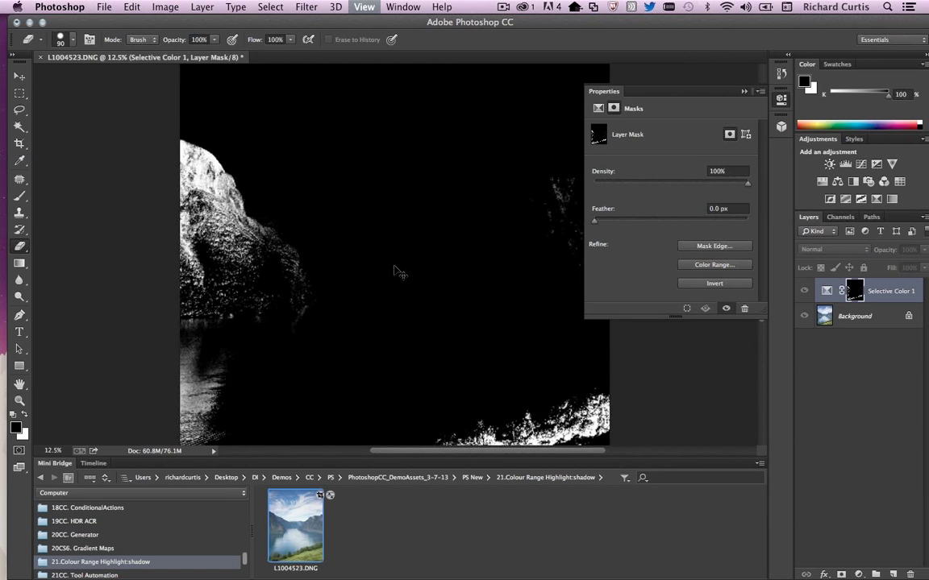
Step: Pan across the mask's white shadow areas, then bring up the Photoshop application menu
drag(92, 210, 355, 231)
drag(48, 242, 250, 244)
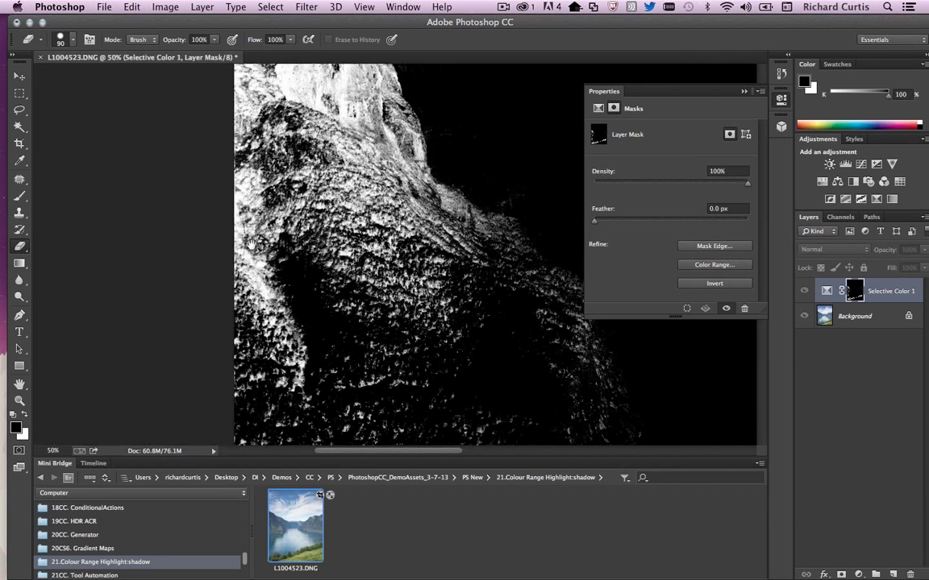
scroll(251, 245, down, 10)
scroll(251, 245, right, 5)
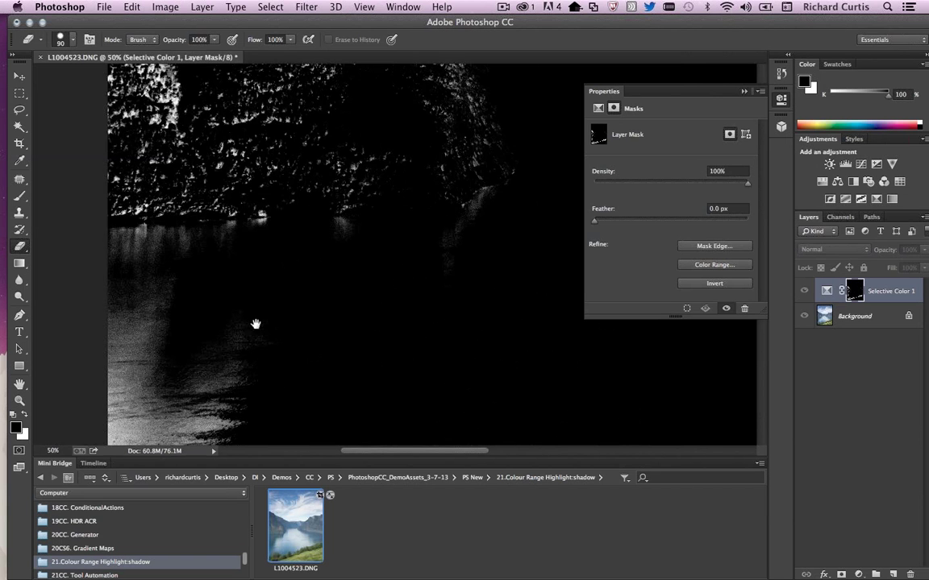
scroll(255, 324, down, 5)
scroll(232, 207, left, 2)
scroll(233, 208, down, 5)
scroll(232, 207, right, 3)
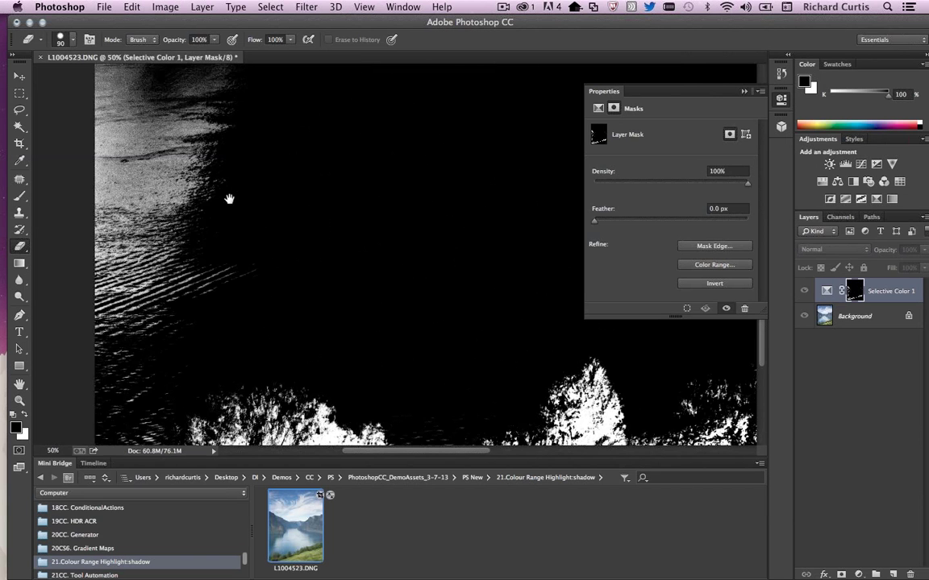
scroll(329, 326, down, 5)
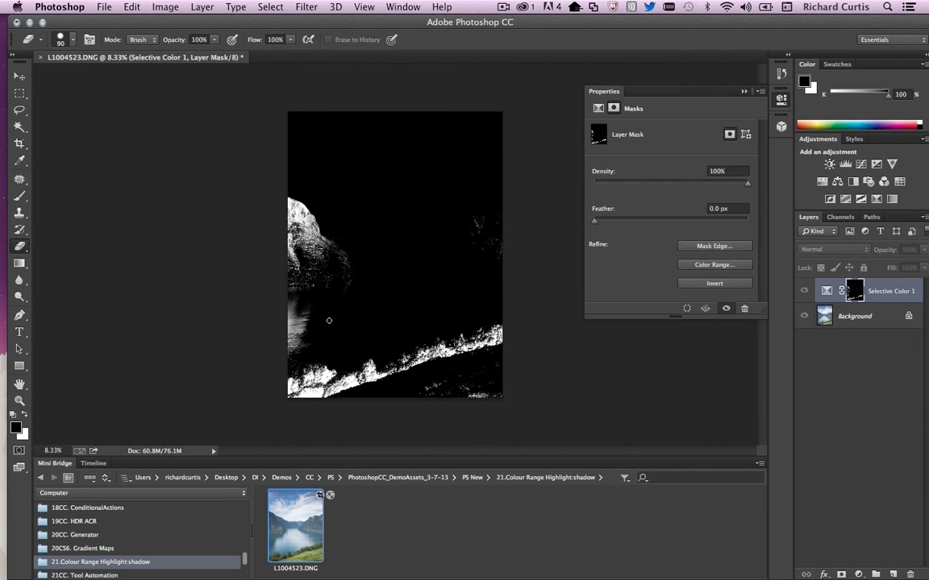
click(73, 5)
mouse_move(113, 67)
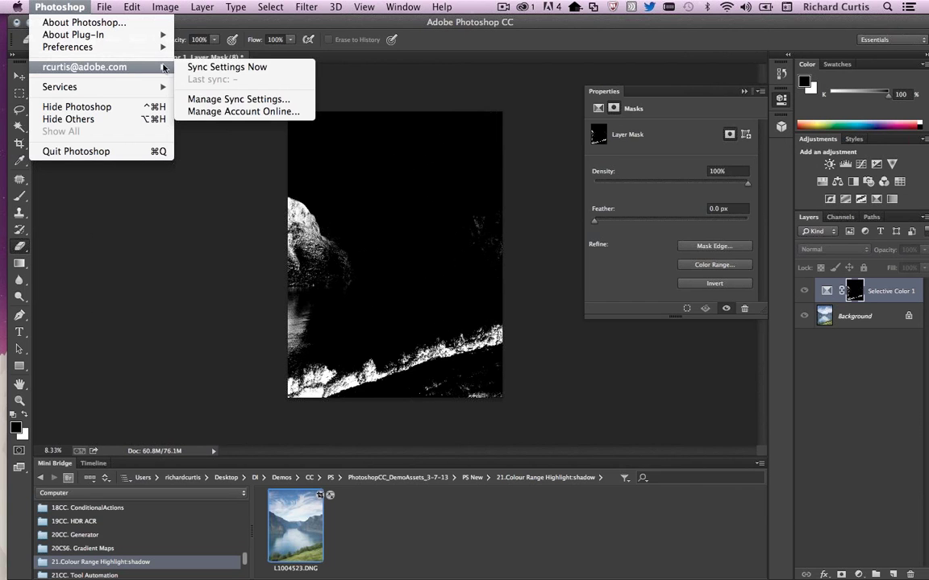
click(232, 98)
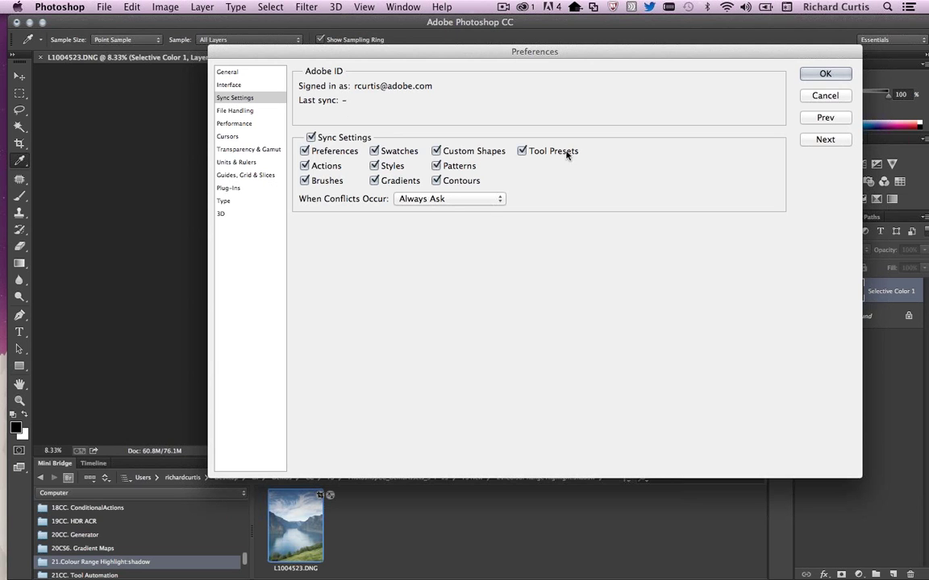
click(818, 97)
key(super+Tab)
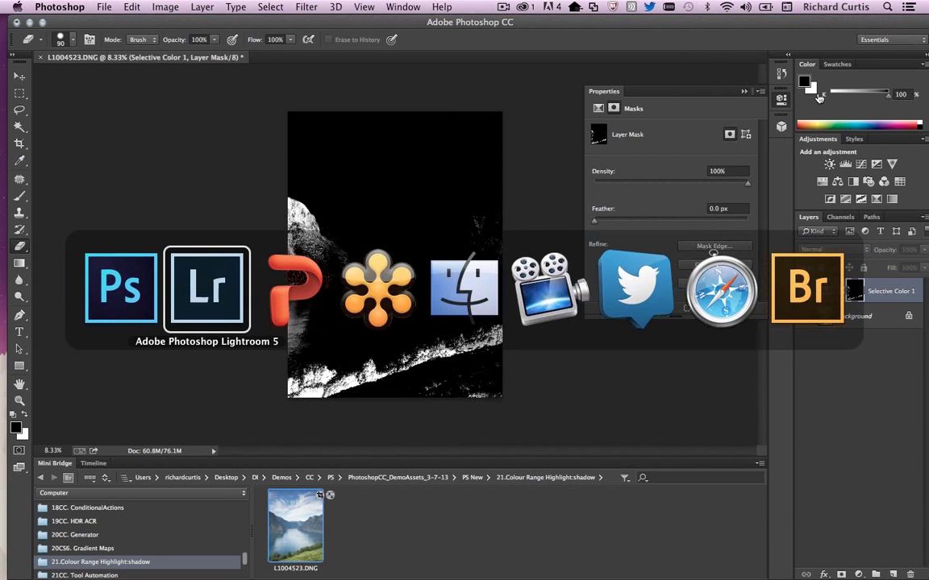
Step: Bring PowerPoint's data_color_webinar.pptx window forward, showing slide 61 of 70
key(super+Tab)
mouse_move(922, 151)
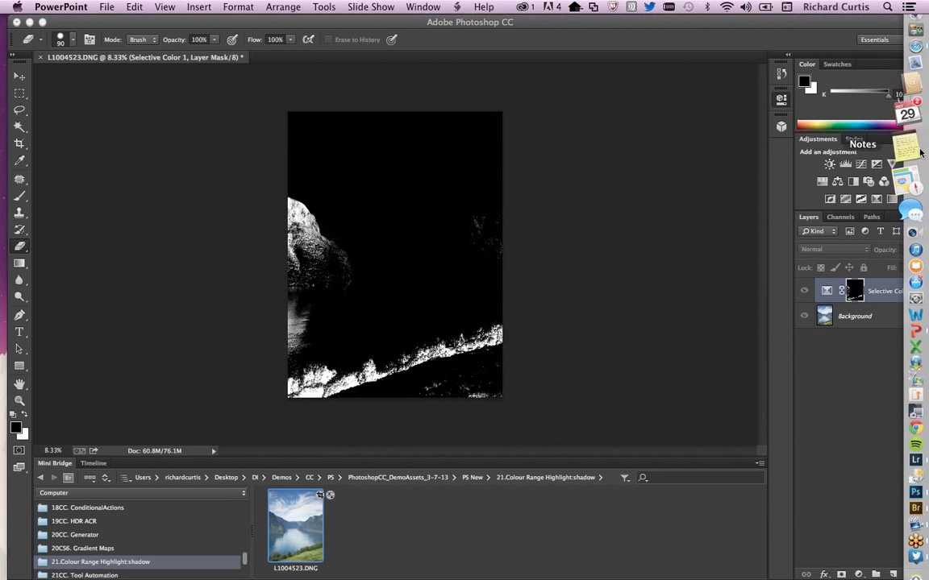
click(917, 296)
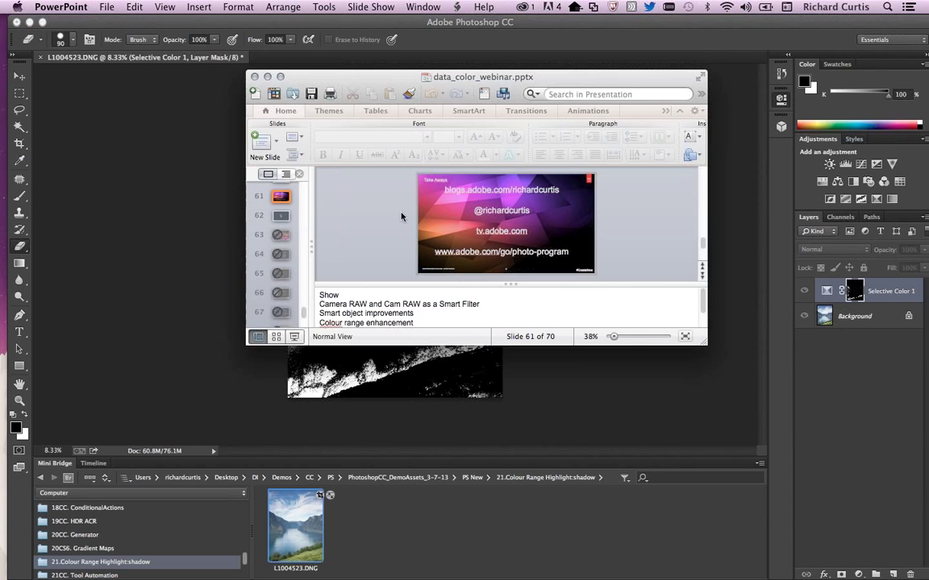
Step: Present slides 61–62 in PowerPoint, then play the Calibrate Your World deck in Keynote
key(super+shift+Return)
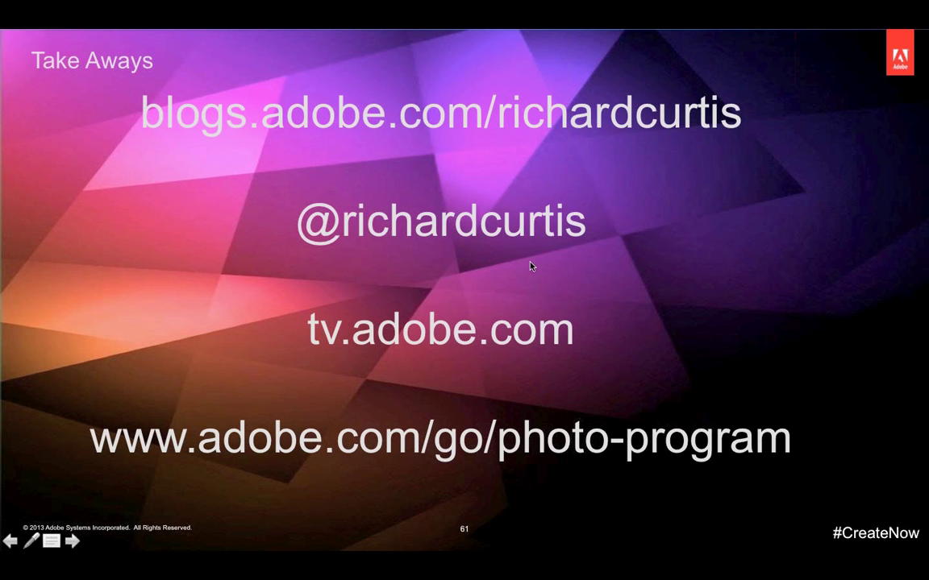
key(Right)
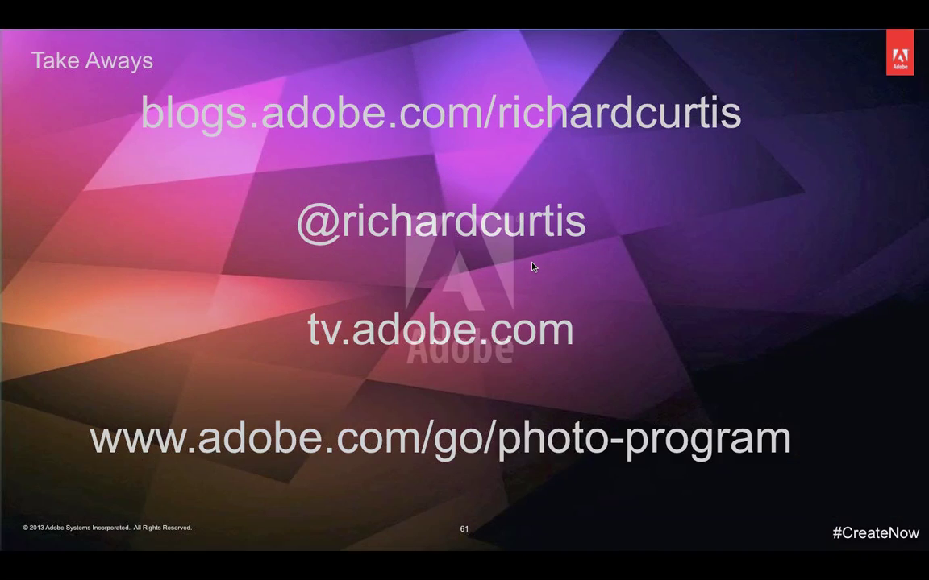
key(Escape)
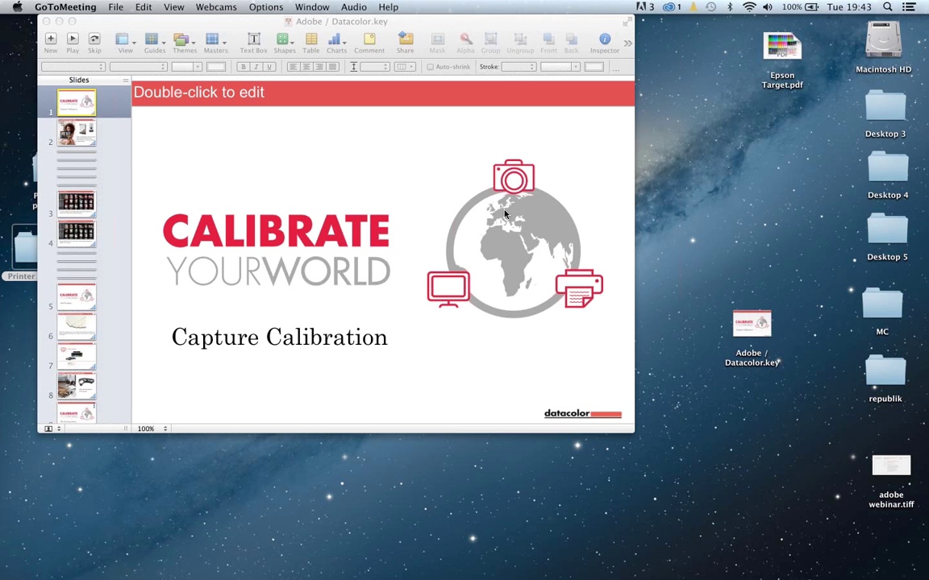
click(70, 46)
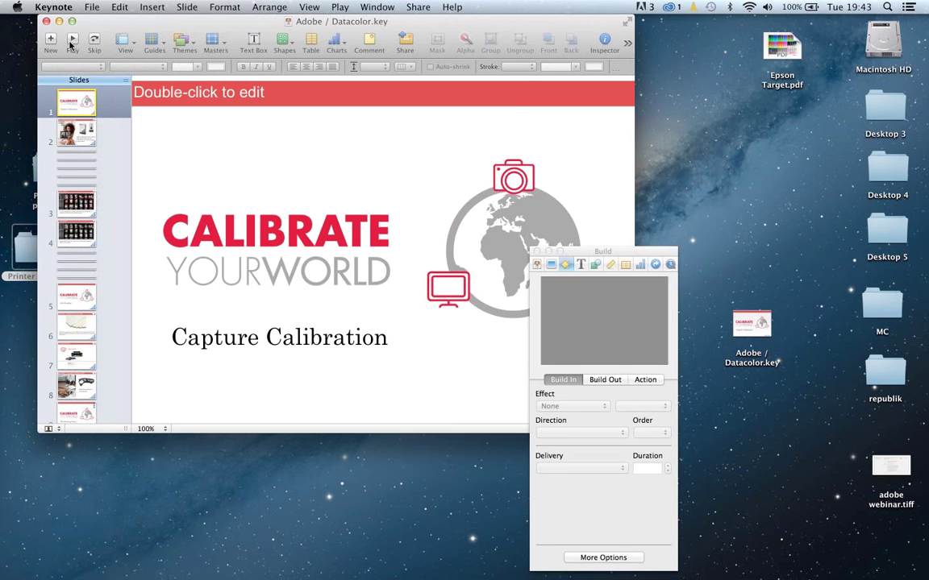
click(70, 46)
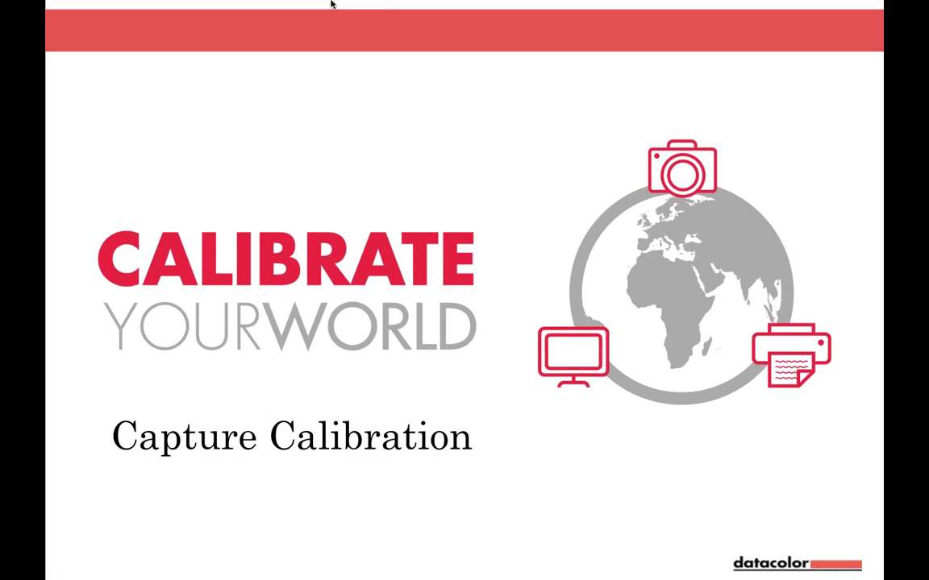
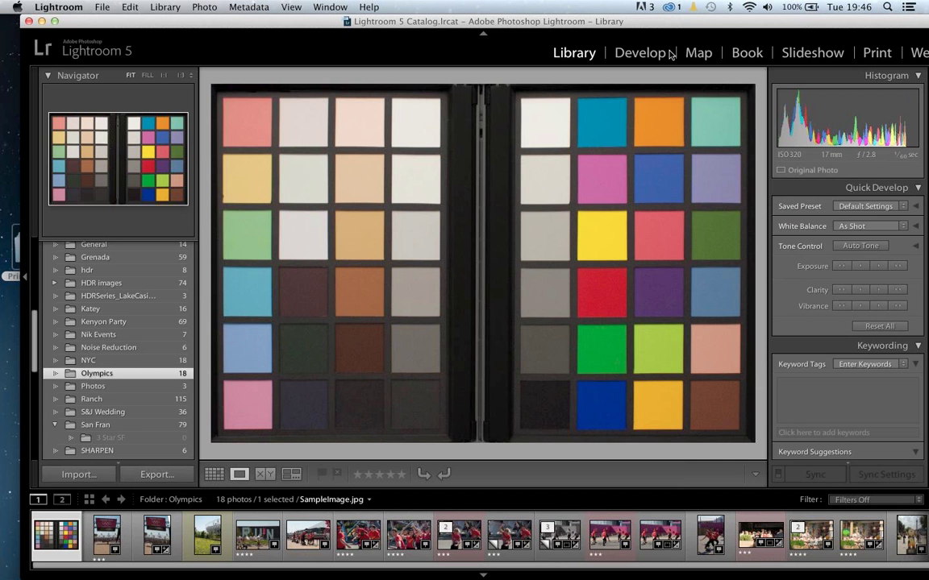
Step: Switch Lightroom 5 from Library to Develop with the SampleImage.jpg colour checker chart
click(640, 53)
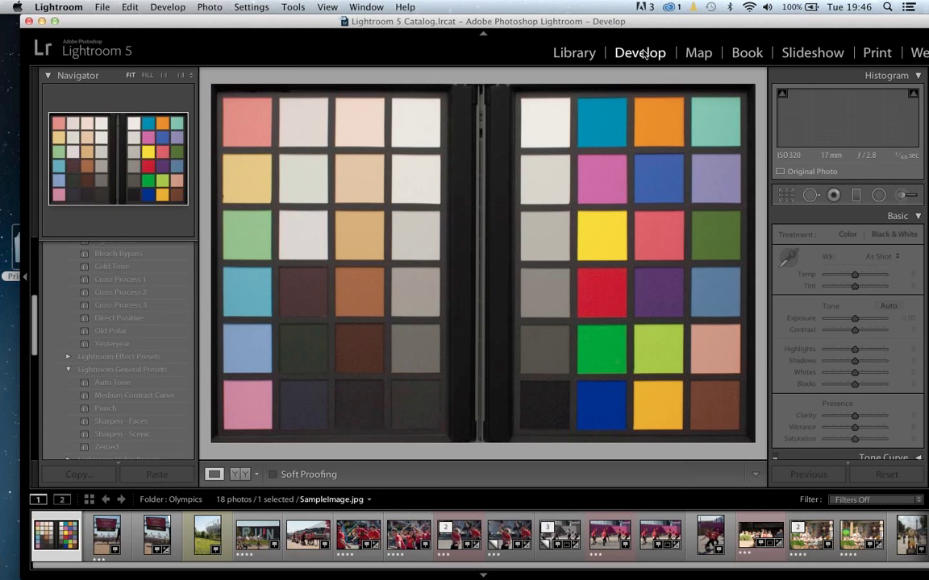
Step: Set white balance from the light grey patch (Temp −8, Tint +3) and raise Exposure to +0.45
key(w)
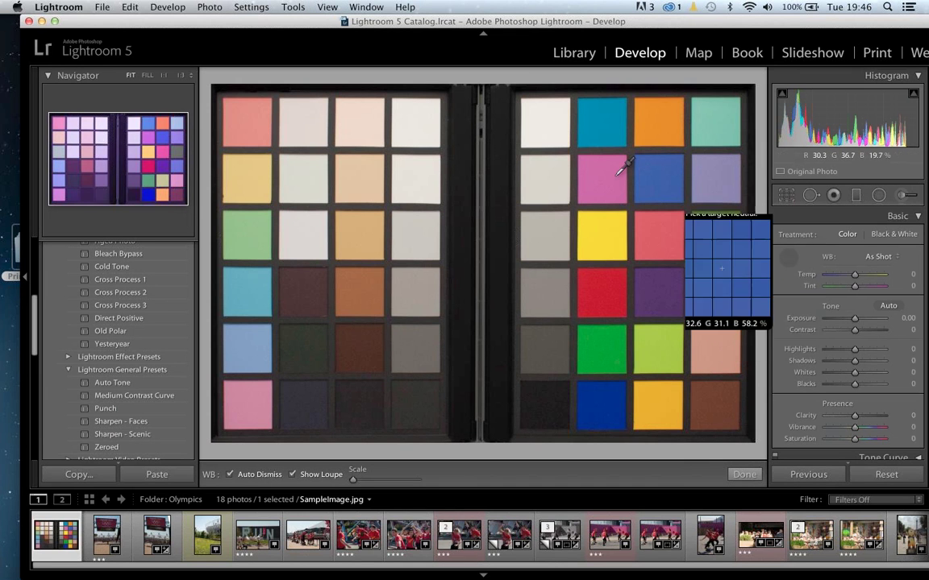
click(553, 173)
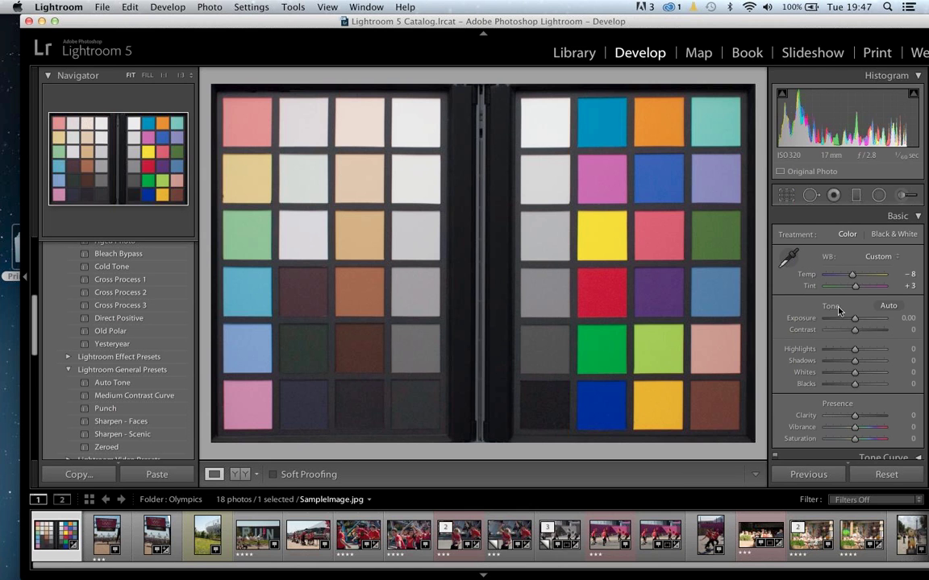
drag(858, 321, 857, 322)
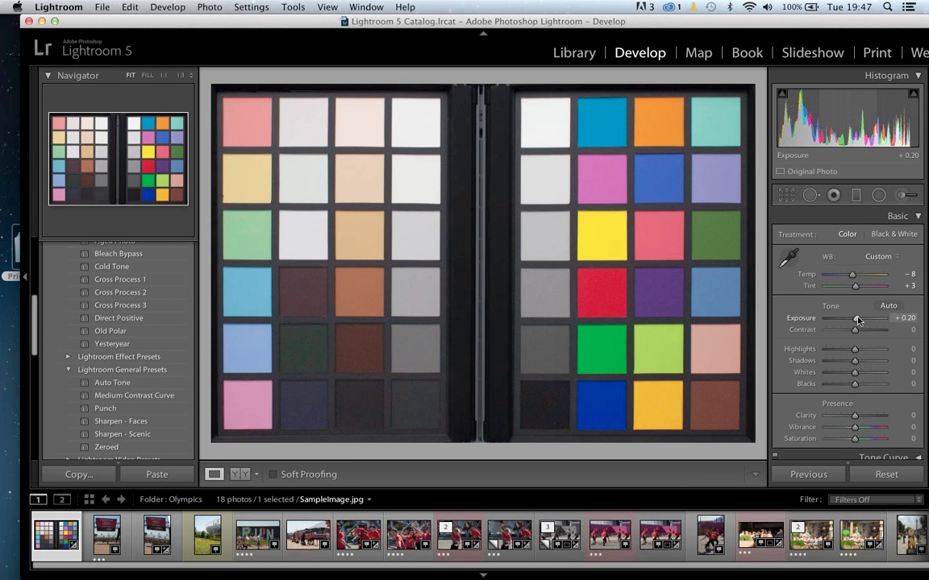
drag(857, 321, 858, 321)
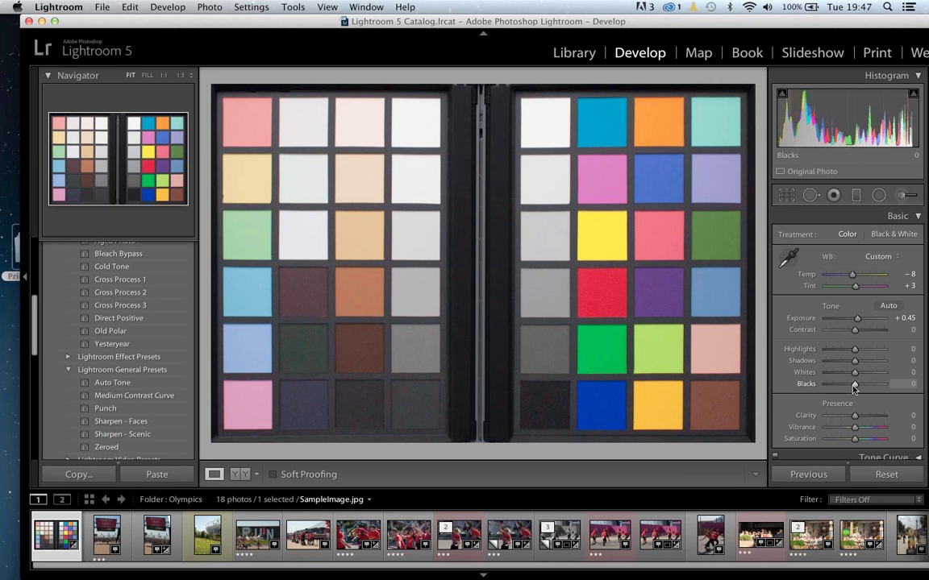
Step: Darken the Blacks slider down to −17
drag(854, 387, 853, 388)
drag(854, 387, 850, 388)
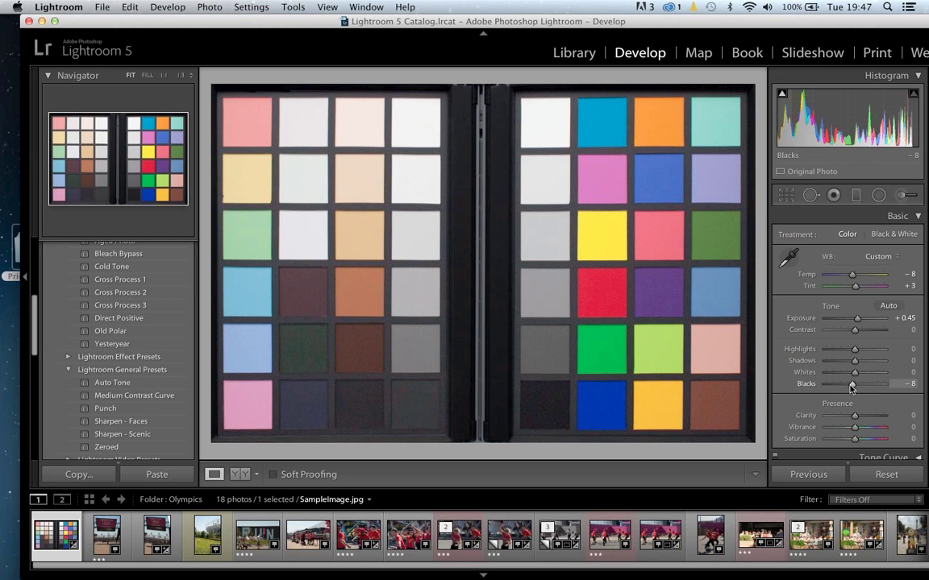
drag(851, 388, 849, 387)
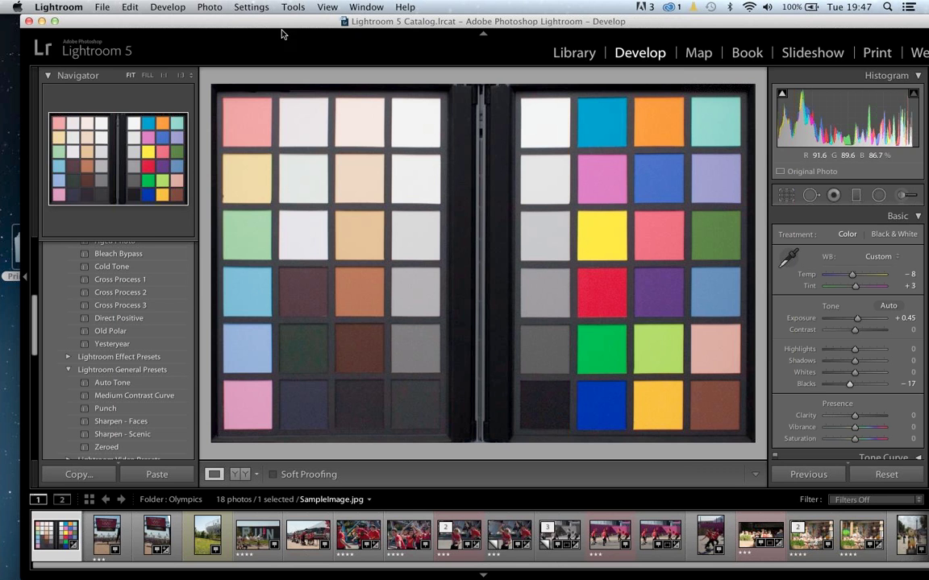
Step: Send the chart photo to SpyderCheckr.app via Photo > Edit In
click(210, 7)
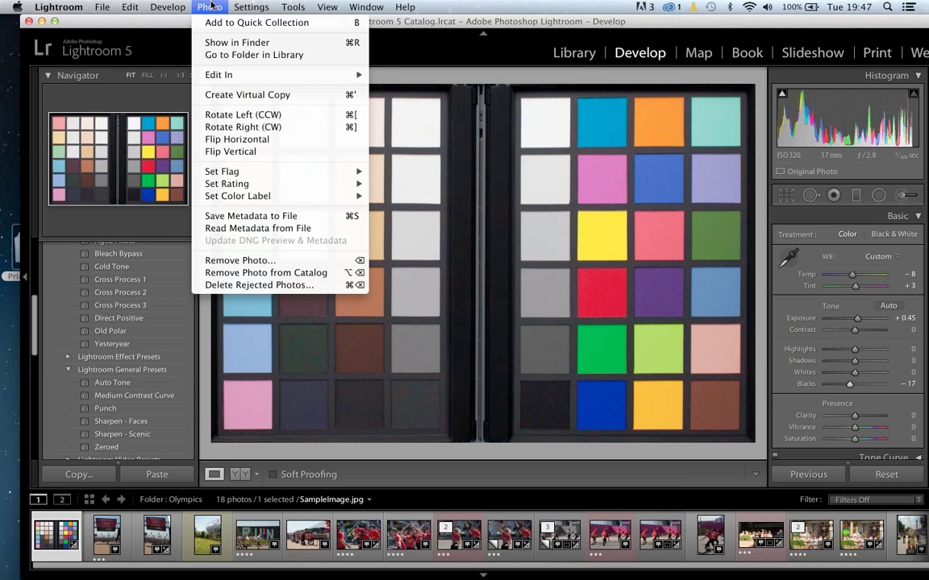
mouse_move(222, 79)
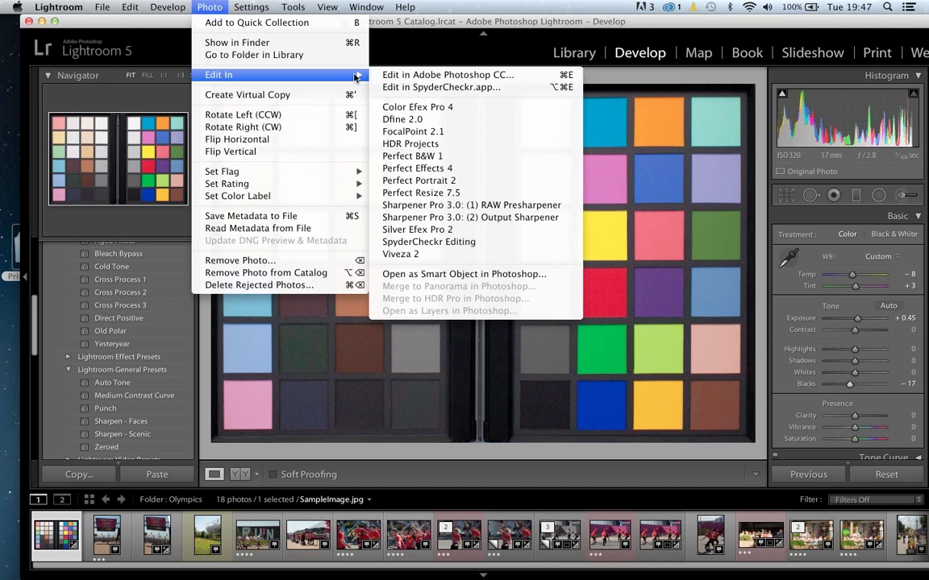
click(397, 89)
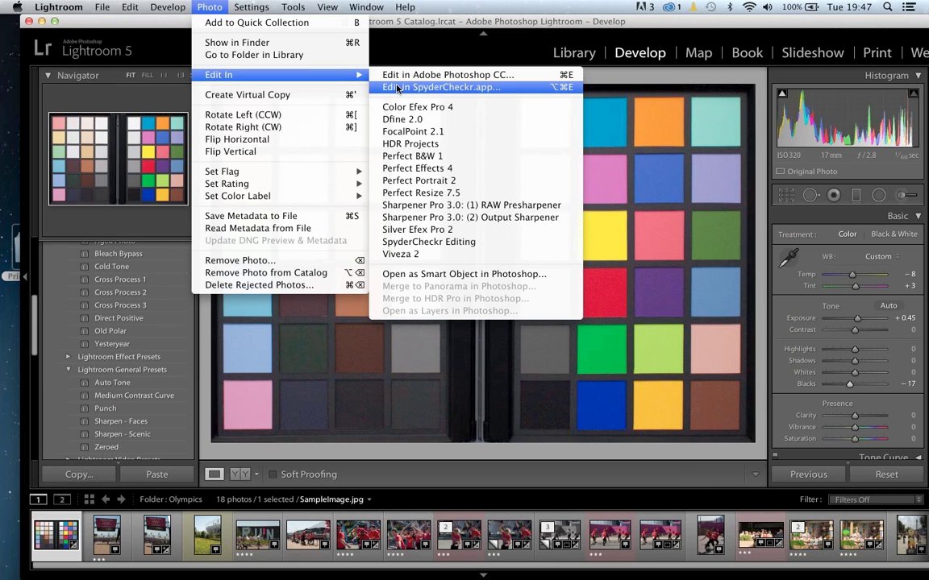
click(398, 89)
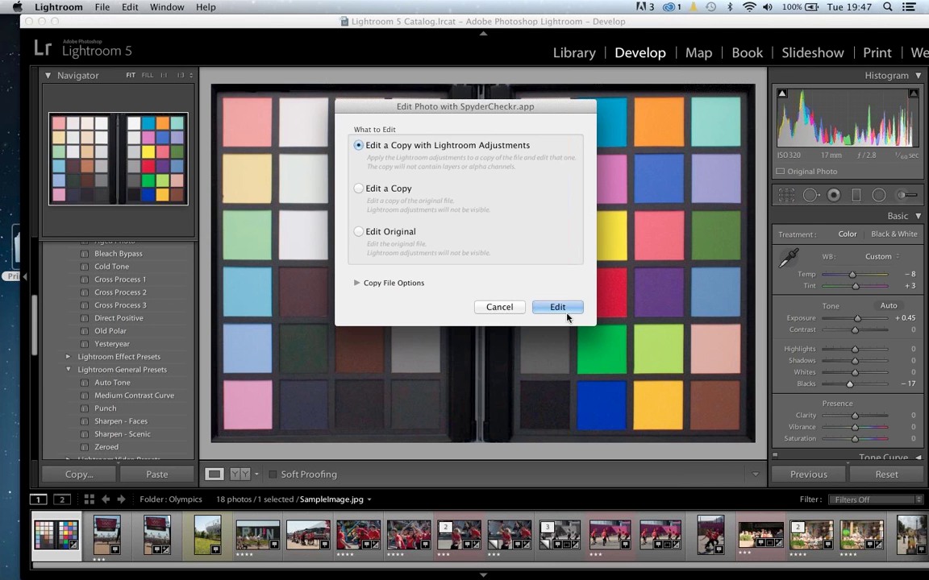
Step: Edit a copy with Lightroom adjustments and align the sample grid over the chart patches
click(557, 308)
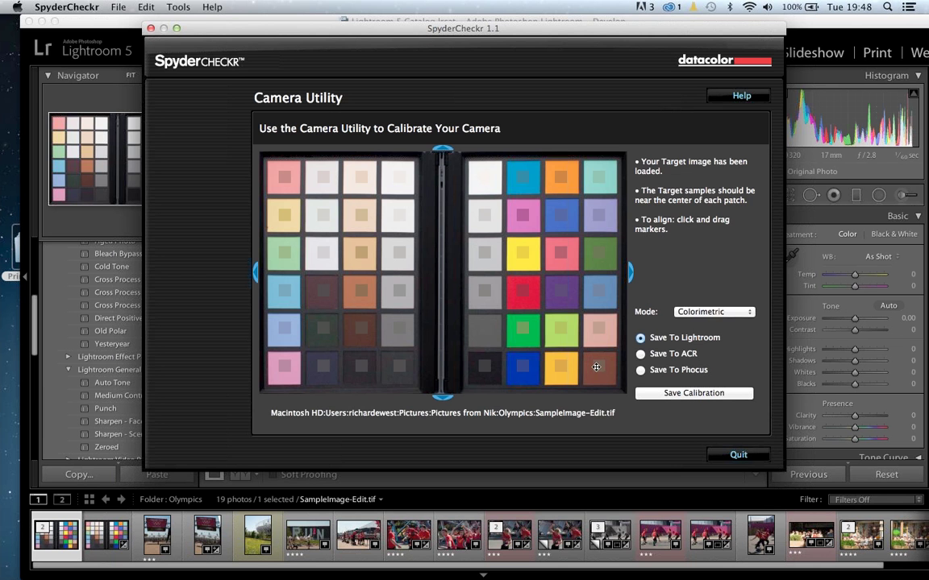
mouse_move(599, 368)
mouse_down()
mouse_move(645, 389)
mouse_move(636, 355)
mouse_move(594, 368)
mouse_up()
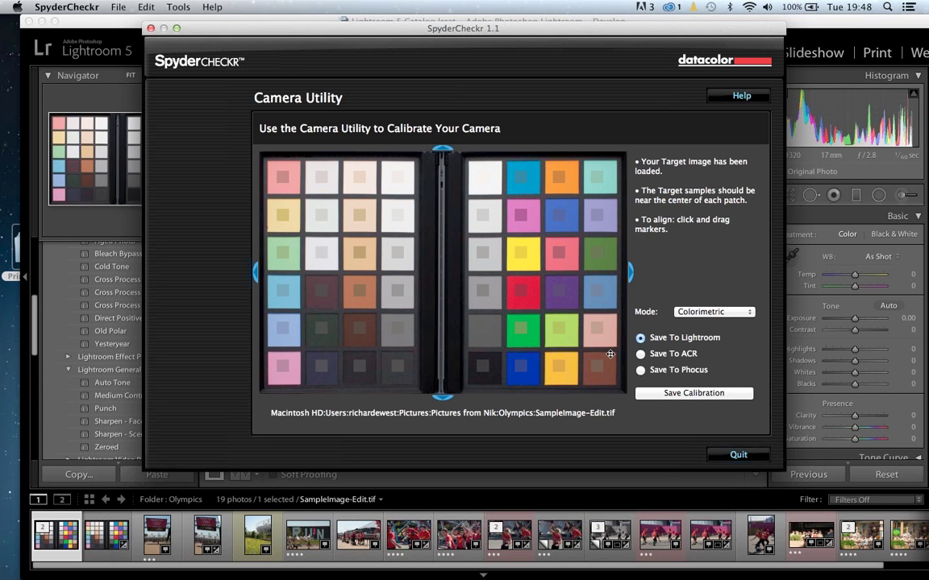
mouse_move(595, 329)
mouse_down()
mouse_move(668, 329)
mouse_move(688, 303)
mouse_move(599, 327)
mouse_up()
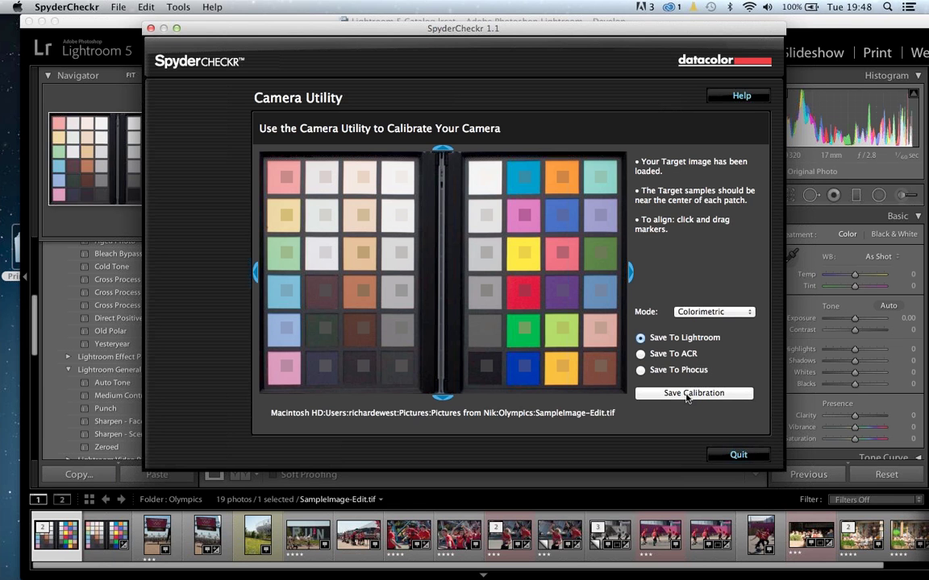
Step: Set the calibration Mode to Saturation and save it as a Lightroom preset
click(730, 313)
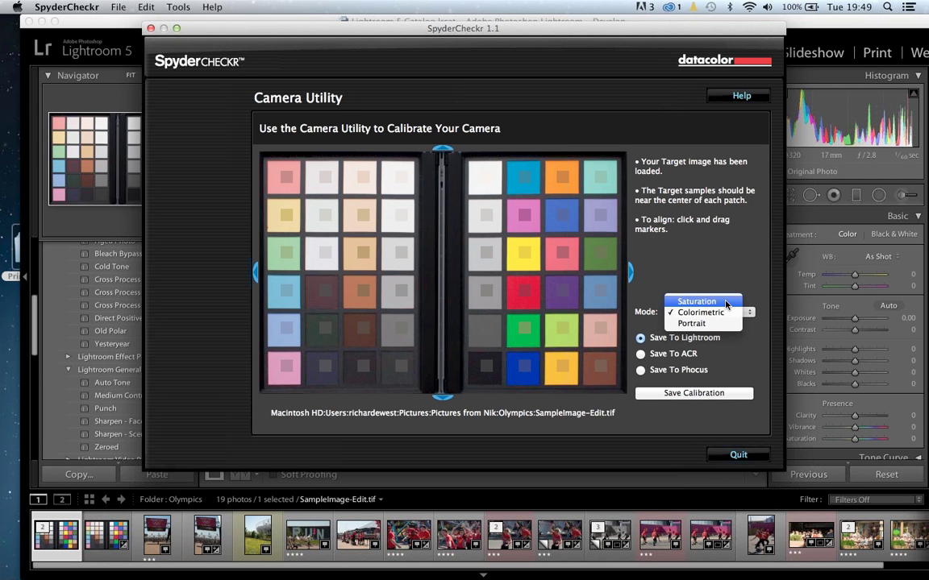
click(724, 302)
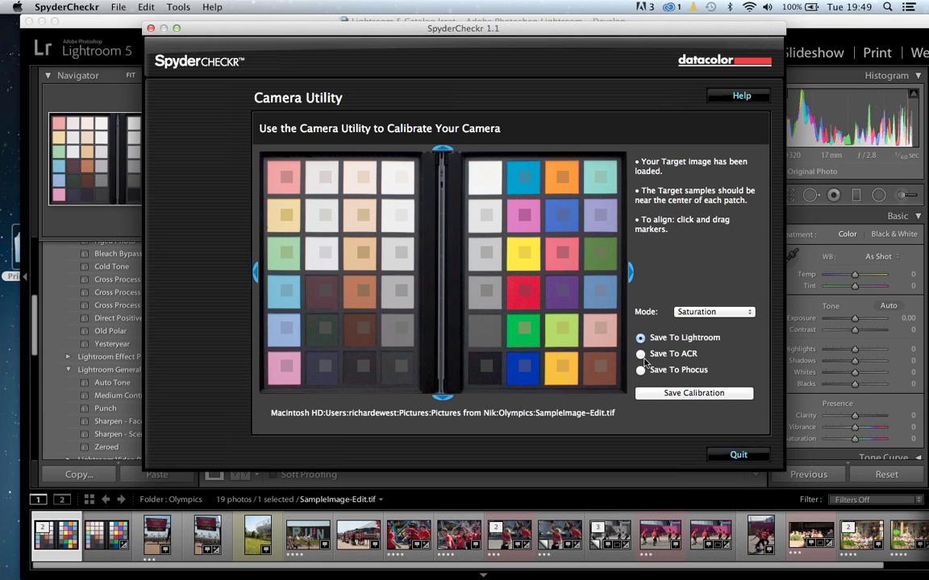
click(694, 393)
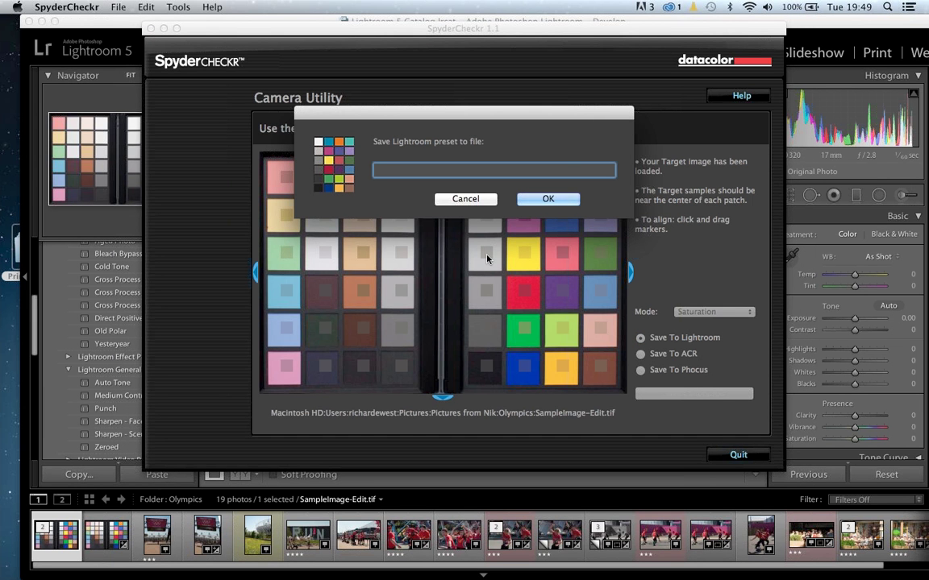
Step: Name the preset file 'Test1', confirm the save, and quit SpyderCheckr
text(test)
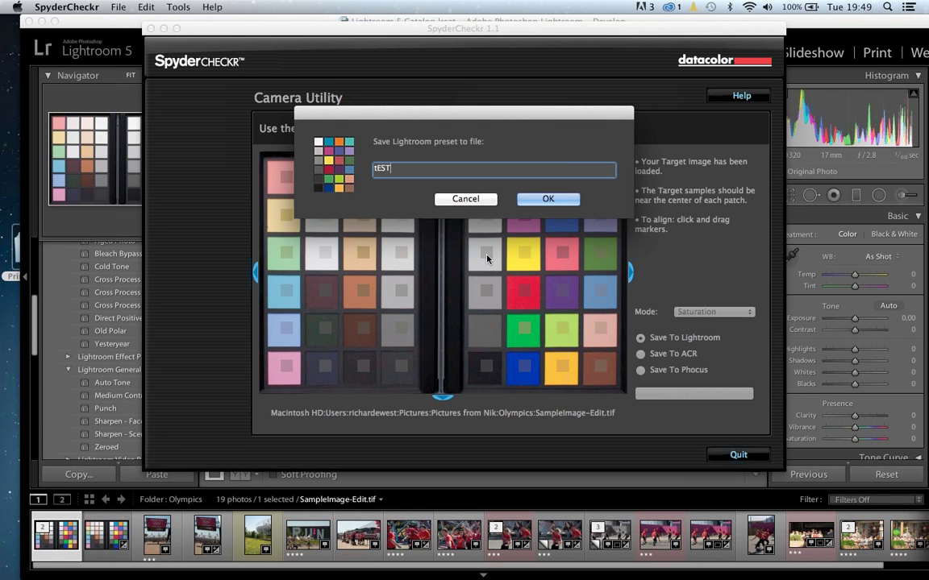
key(BackSpace)
key(BackSpace)
key(BackSpace)
key(BackSpace)
text(Test1)
click(545, 201)
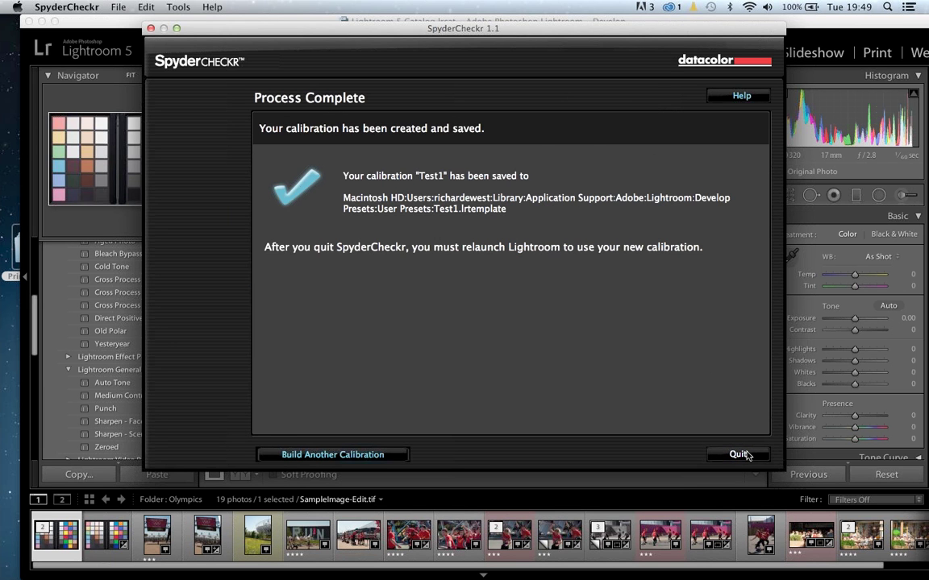
click(739, 455)
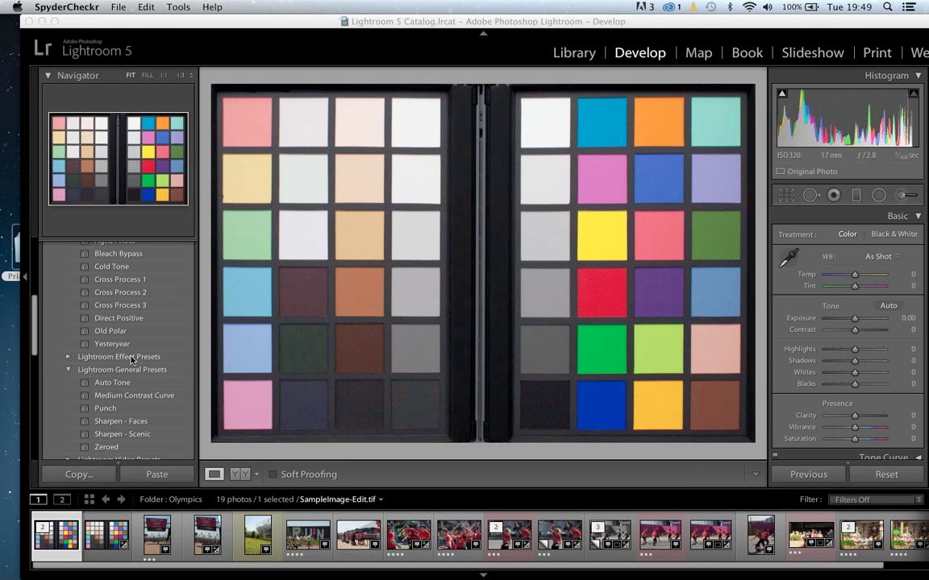
Step: Bring User Presets into view and open the crowd photo DSC_0046.NEF from the filmstrip
scroll(132, 359, down, 10)
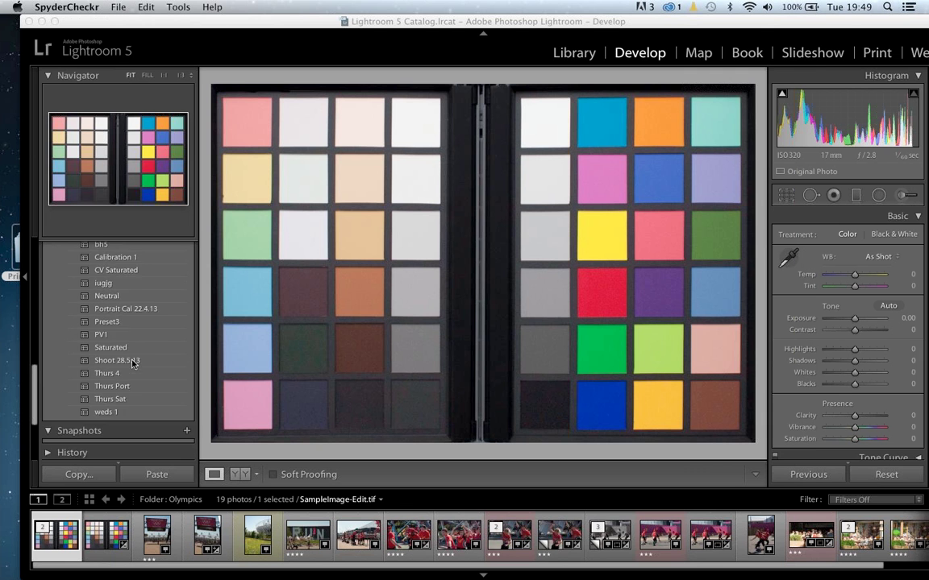
scroll(133, 365, down, 2)
scroll(133, 364, up, 4)
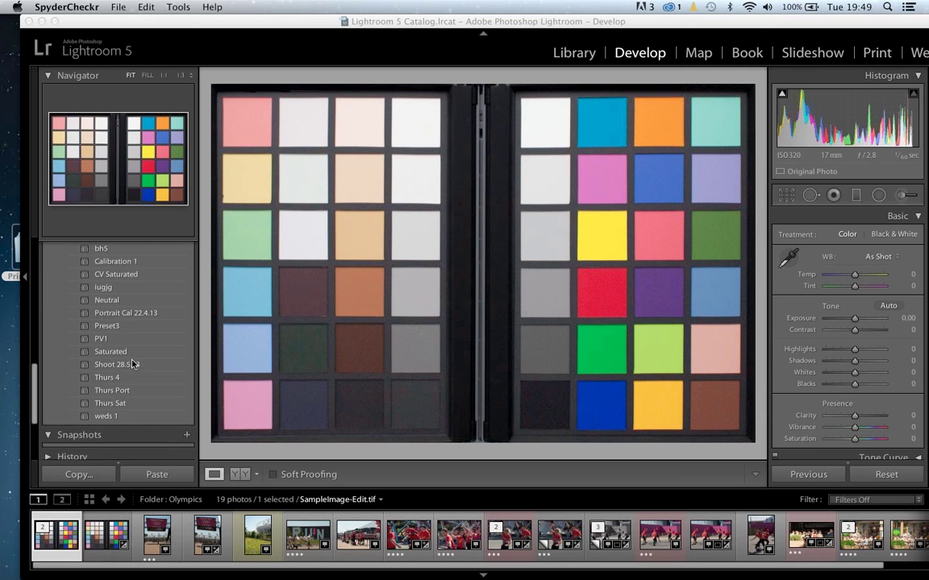
scroll(133, 364, up, 2)
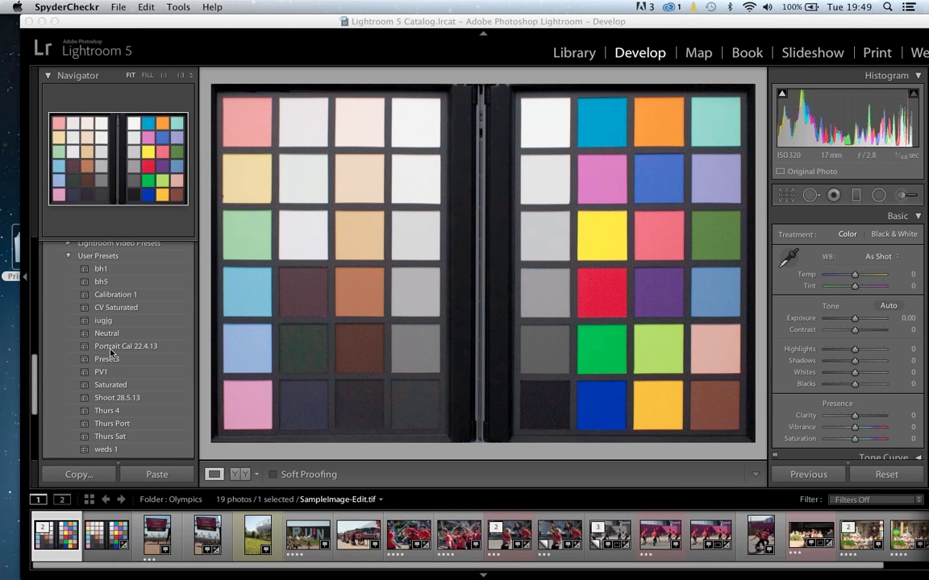
click(458, 537)
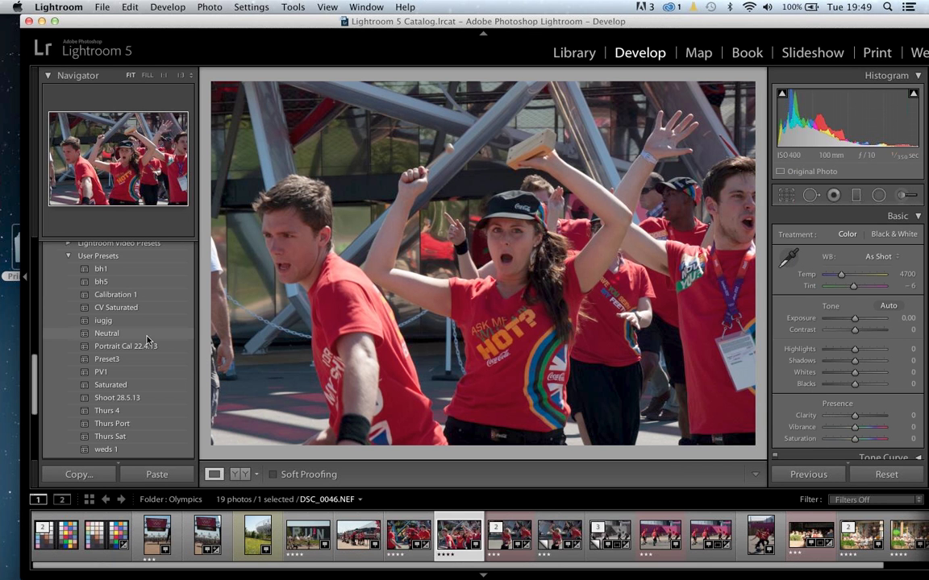
scroll(136, 322, down, 5)
scroll(136, 329, up, 3)
Step: Compare the CV Saturated and Neutral presets on DSC_0046.NEF, keep CV Saturated, then select the RUN photo
click(127, 295)
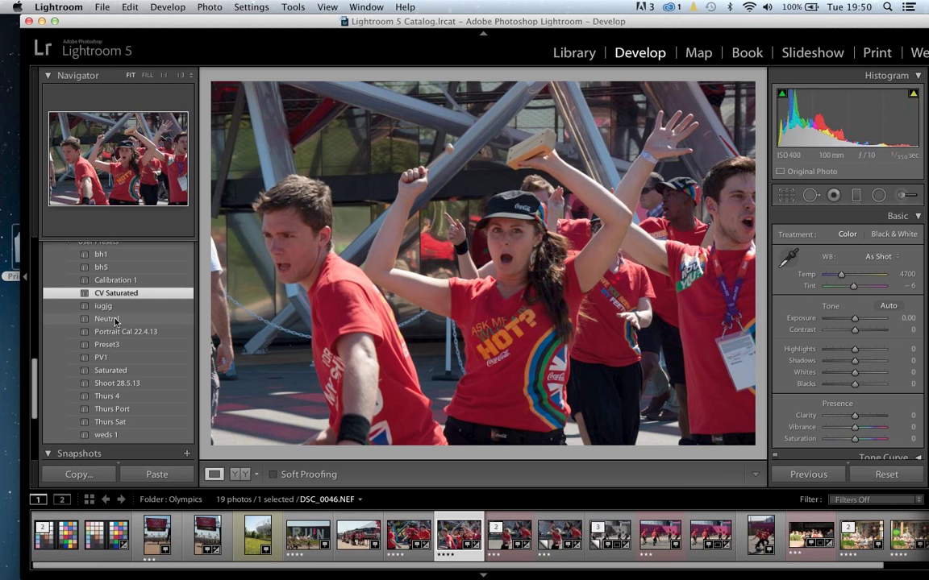
click(112, 319)
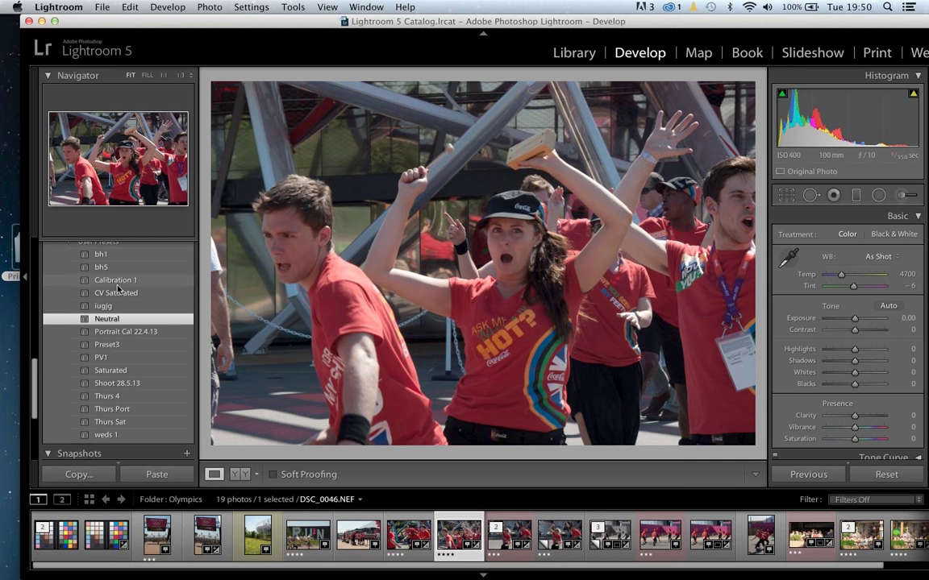
click(119, 294)
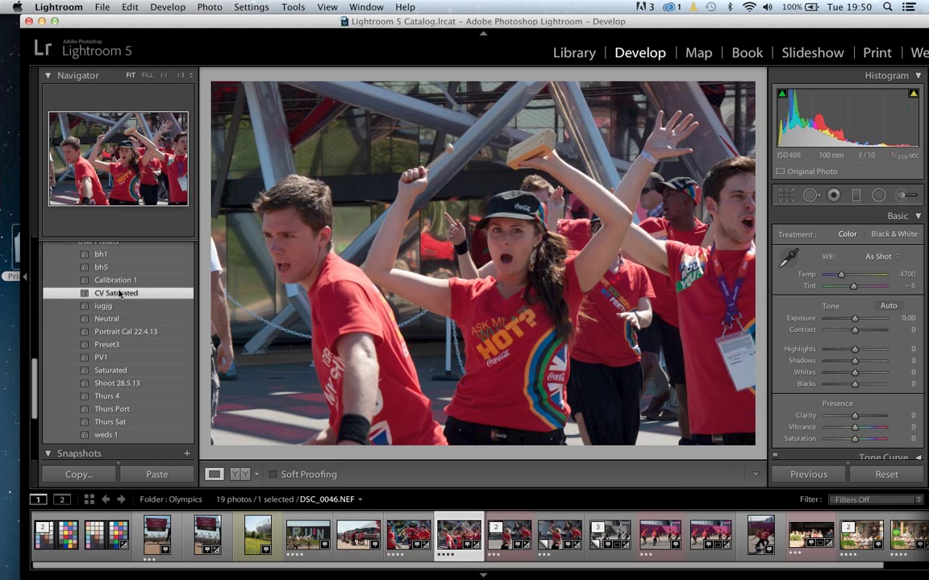
click(304, 544)
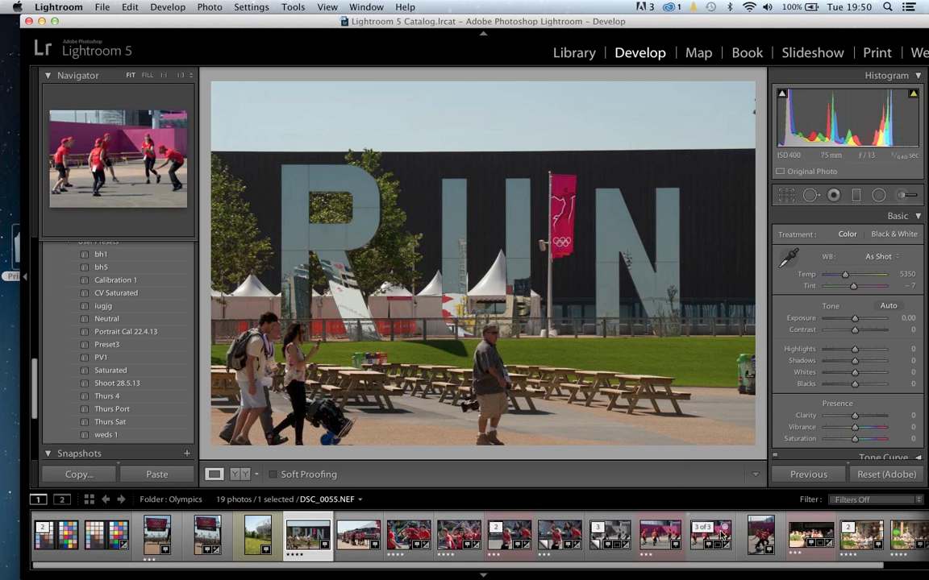
Step: Apply the CV Saturated preset to nine selected photos, then move to Photoshop's Camera Raw
shift+click(721, 534)
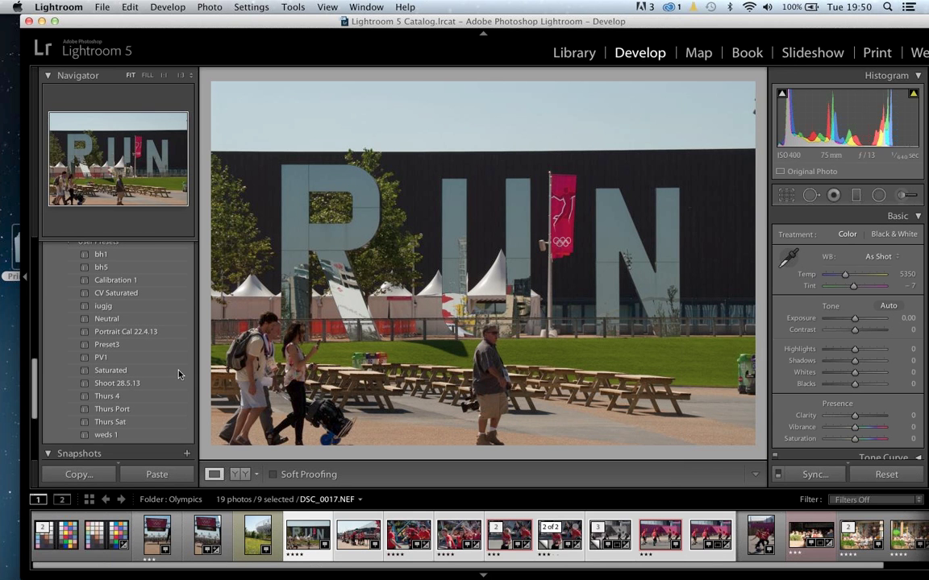
click(133, 295)
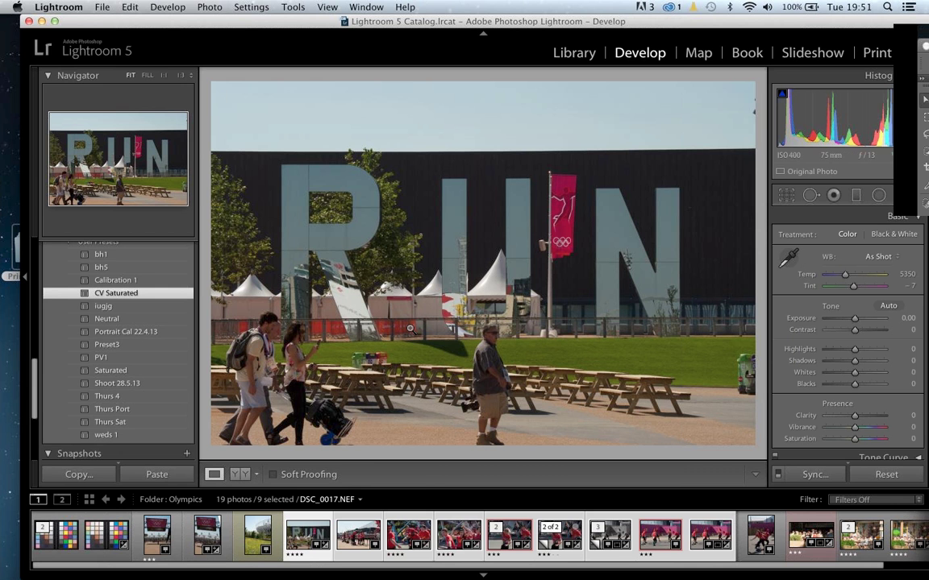
key(ctrl+Right)
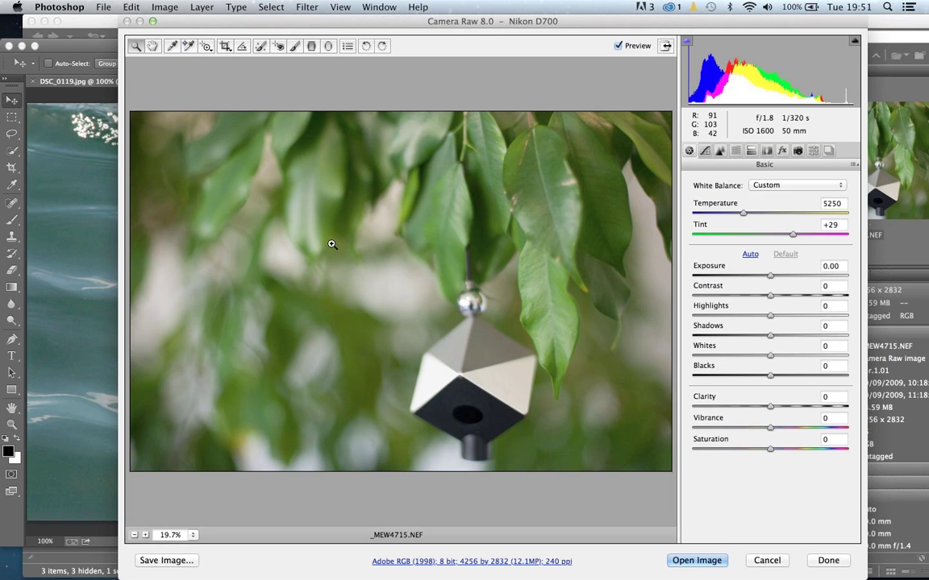
Step: Neutralise white balance on the grey target face (5200, Tint +34) and show highlight clipping
click(172, 47)
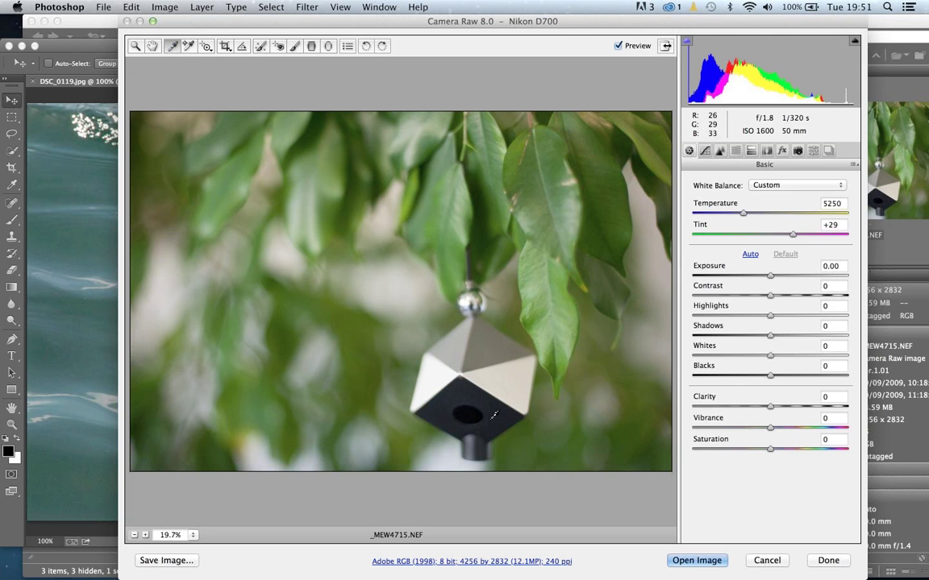
click(457, 344)
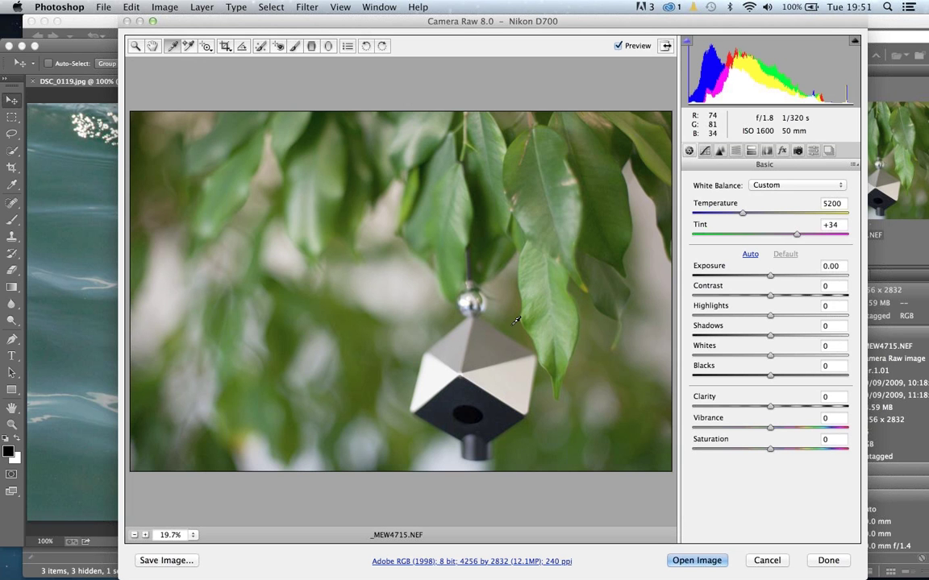
key(o)
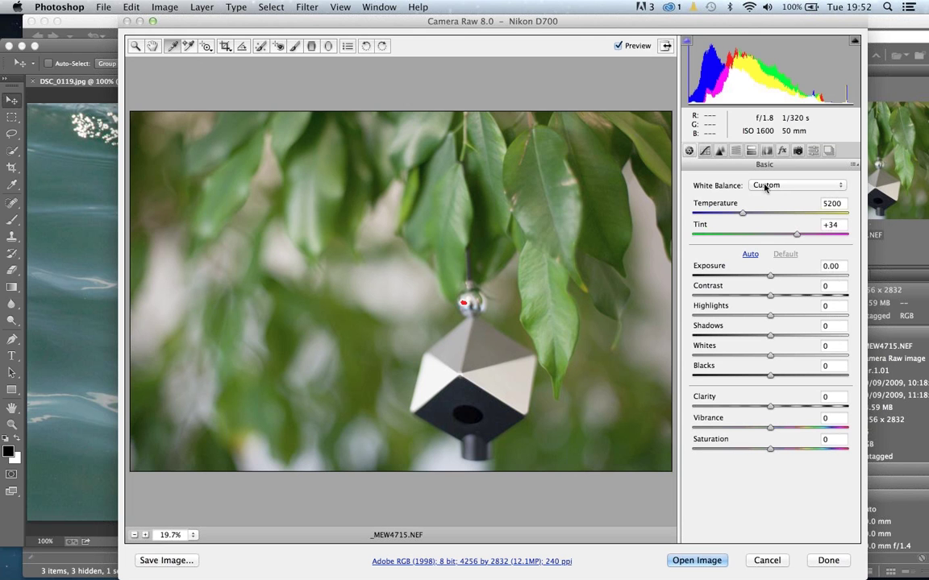
Step: Lower Blacks on _MEW4715.NEF to −21, revealing blue shadow clipping on the cube
click(770, 378)
drag(770, 377, 753, 378)
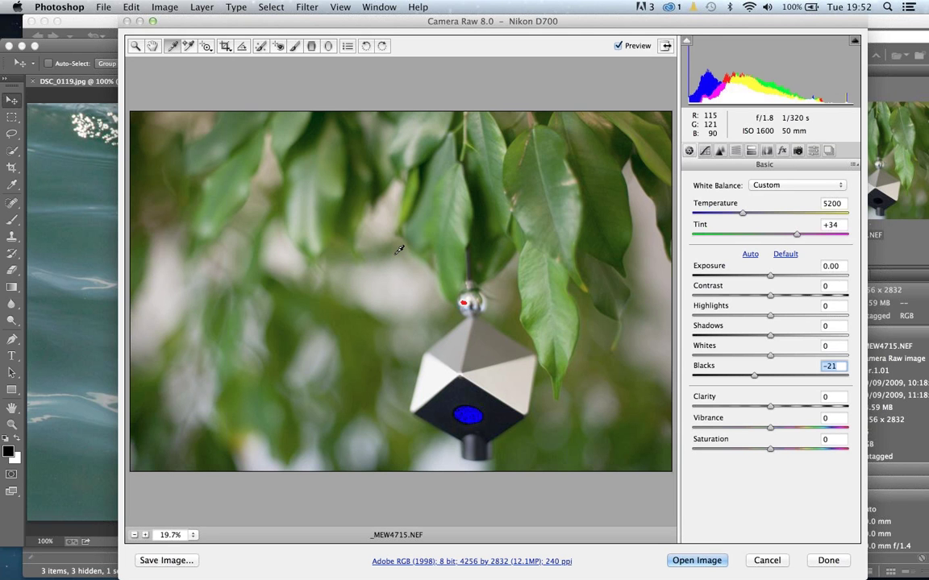
click(855, 168)
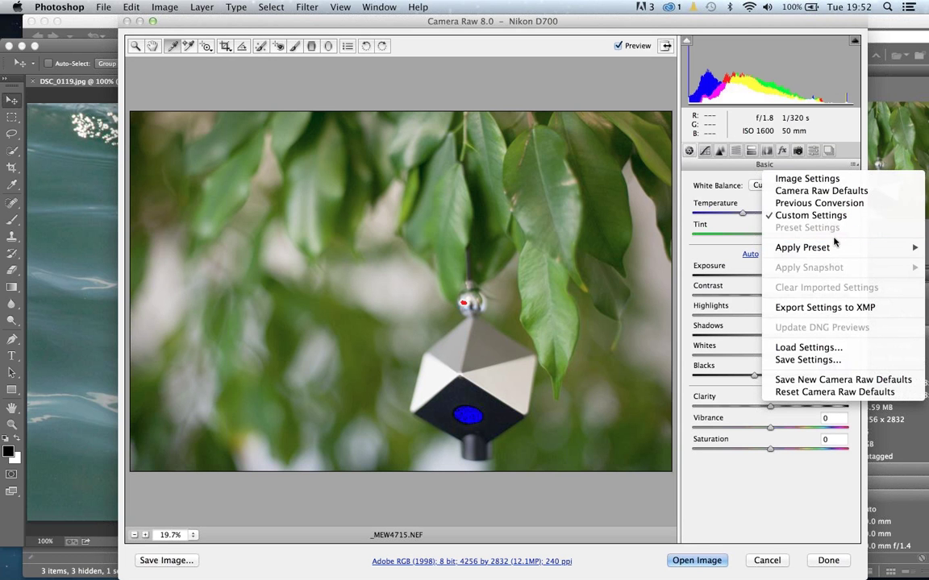
mouse_move(834, 248)
click(610, 181)
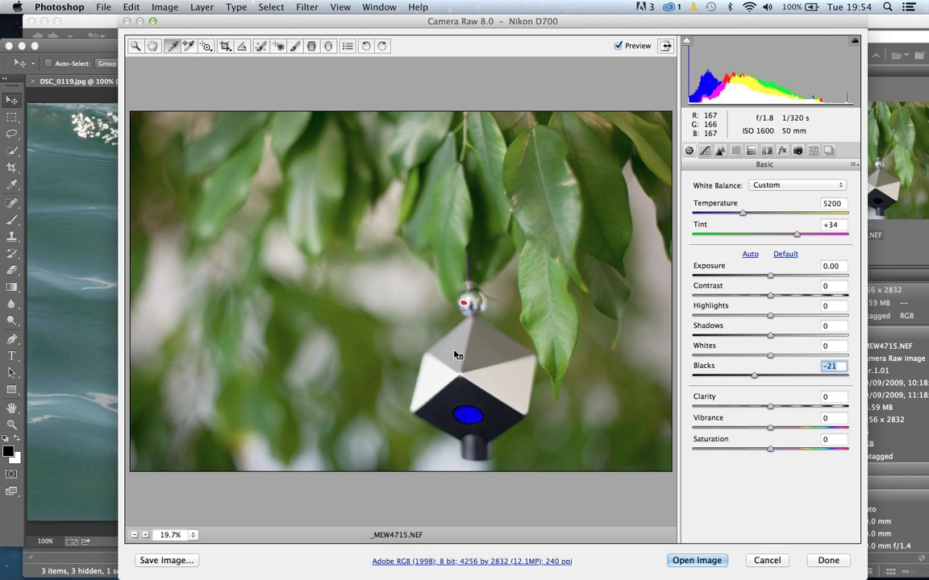
Step: Present the Keynote deck from the Soft Proofing title slide, advance one slide, then end the show
key(super+Tab)
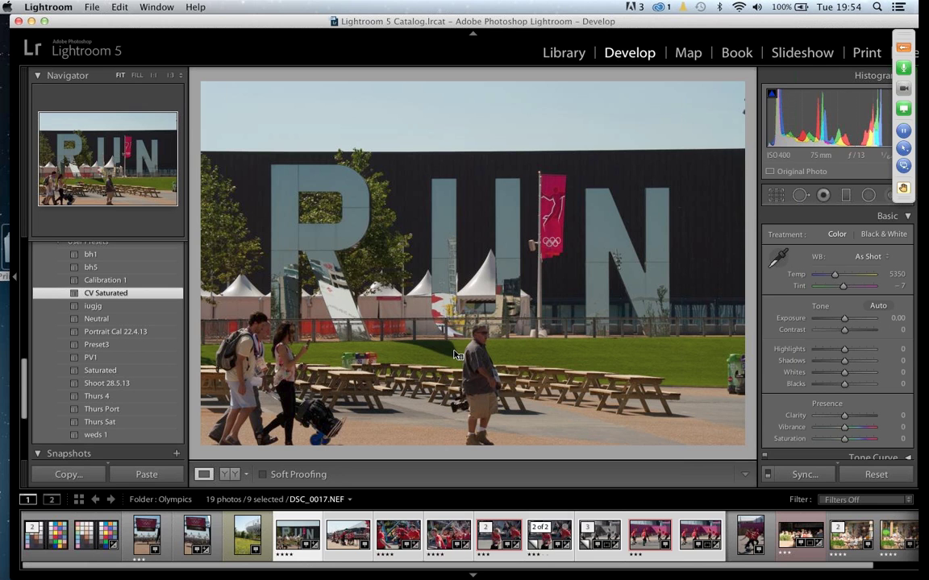
key(super+Tab)
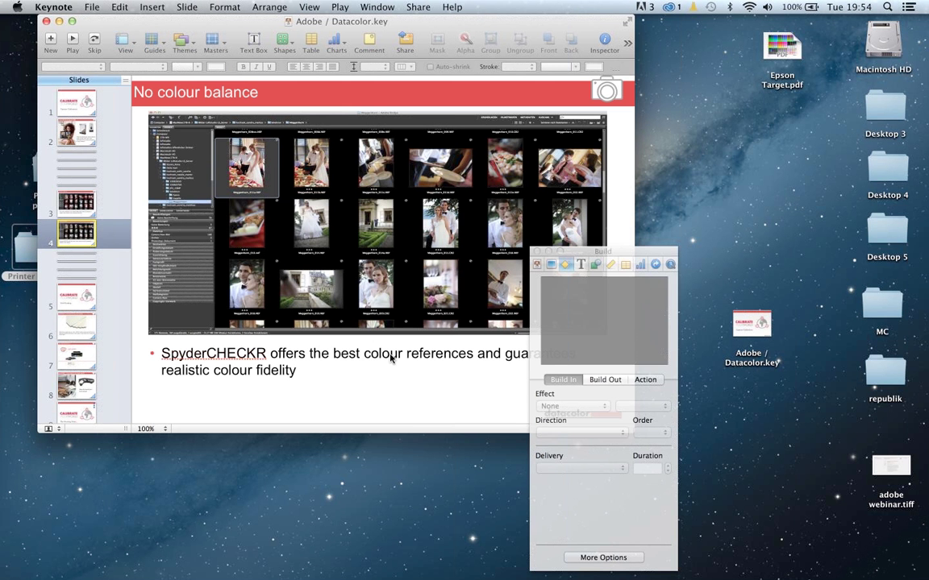
click(72, 271)
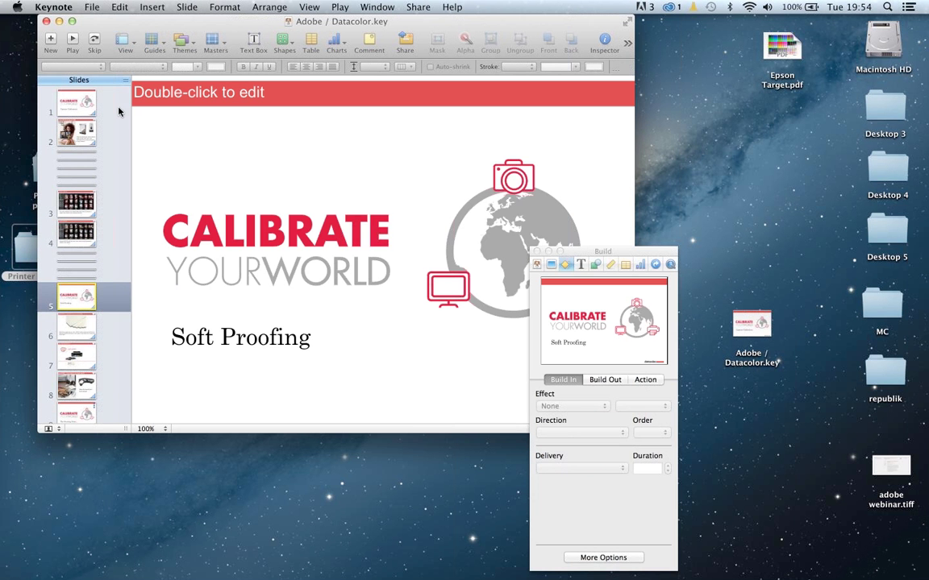
click(71, 41)
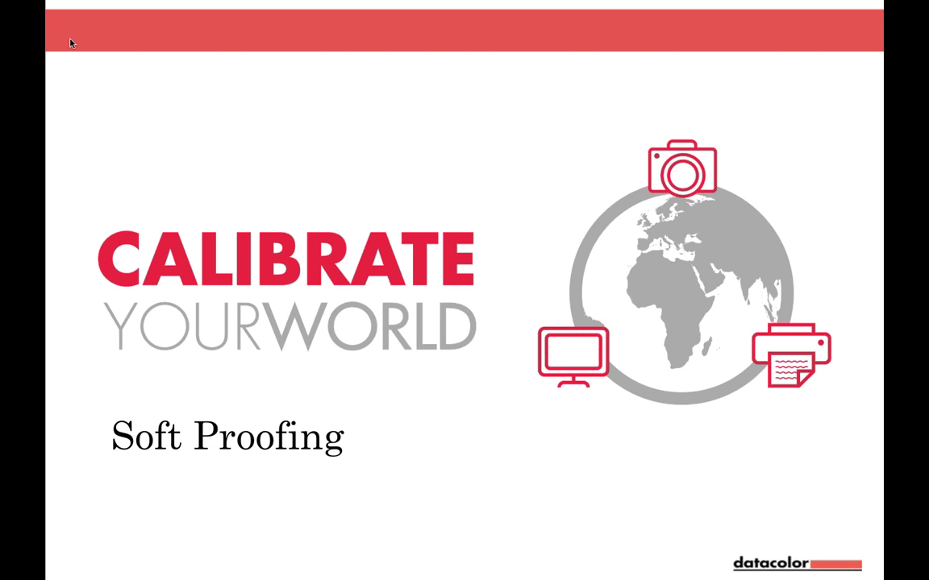
key(Right)
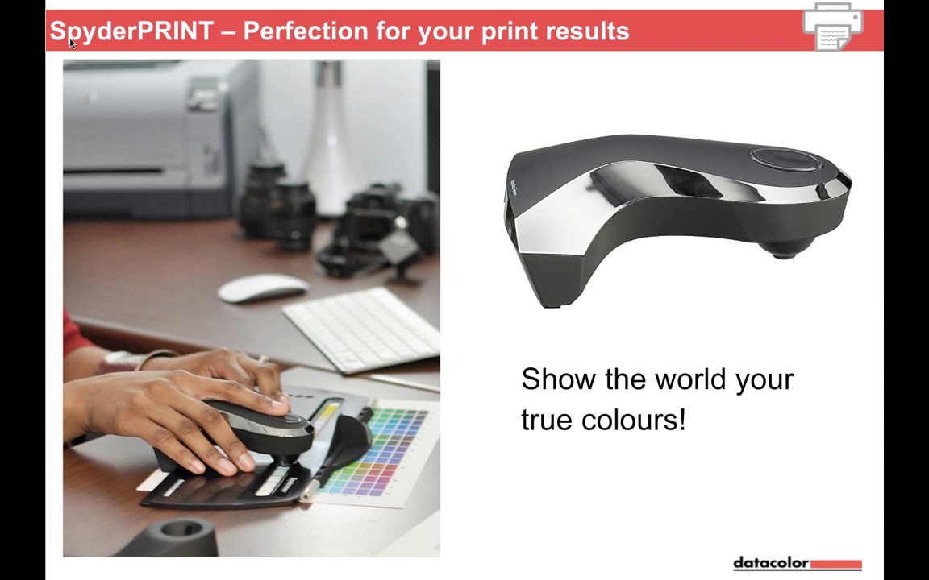
key(Escape)
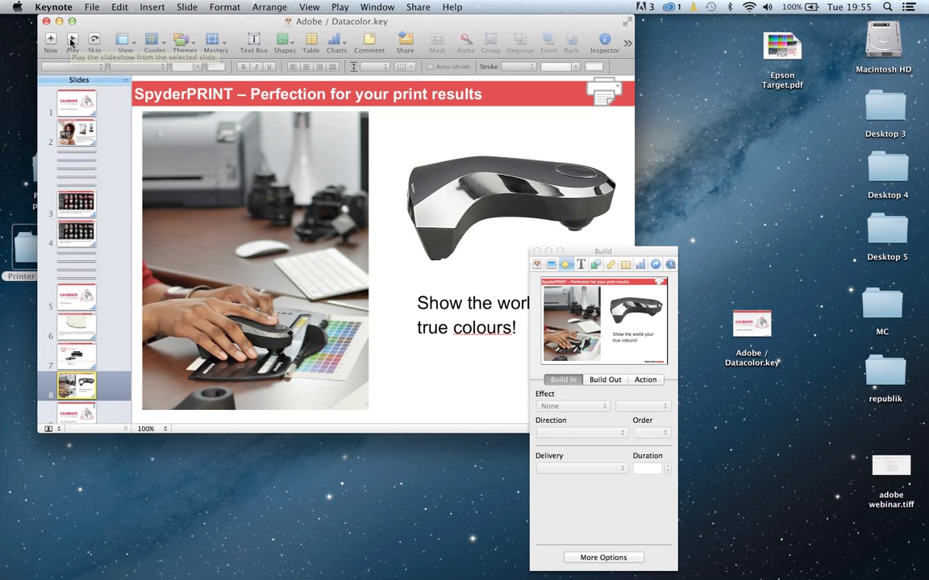
Step: Soft-proof the RUN photo in Lightroom using the Kodak C310 Plain Paper profile
click(71, 42)
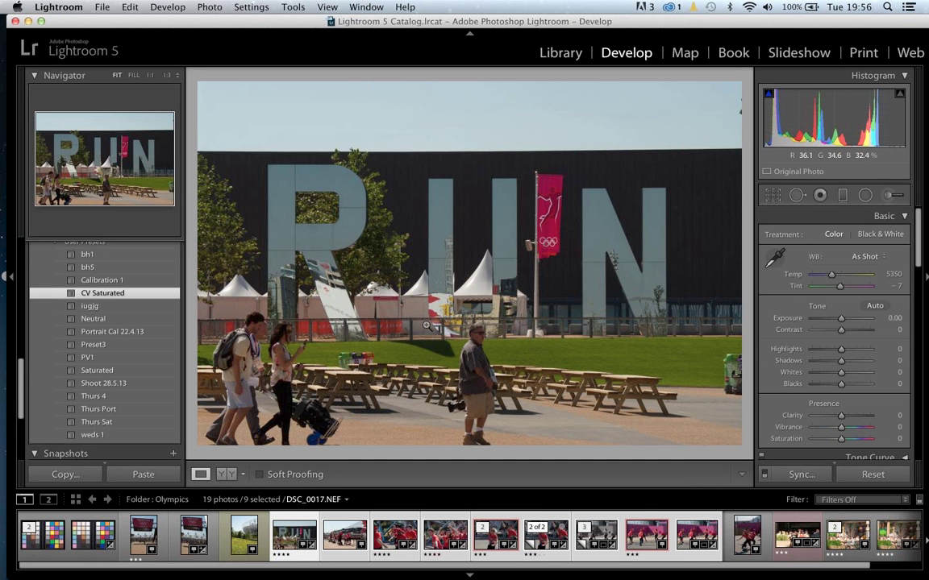
click(260, 474)
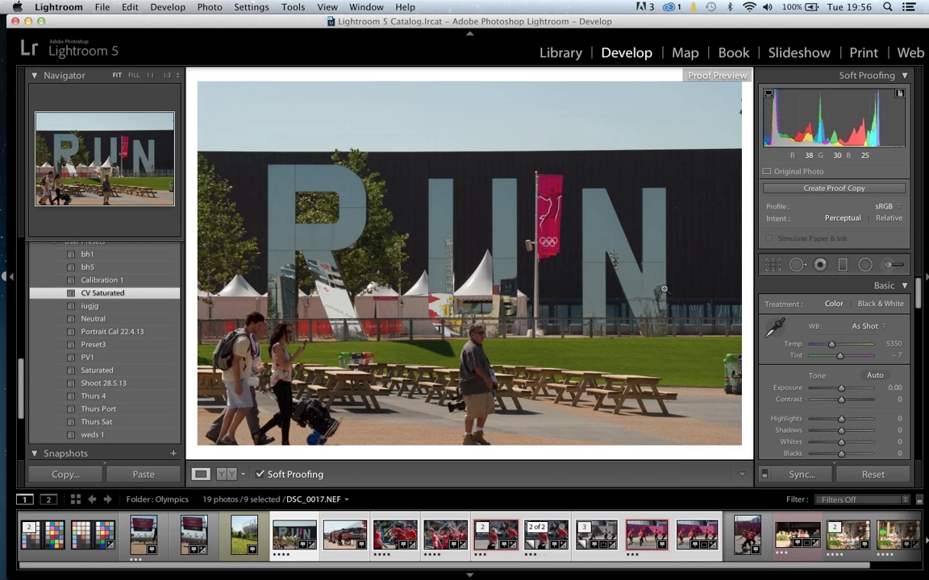
click(890, 207)
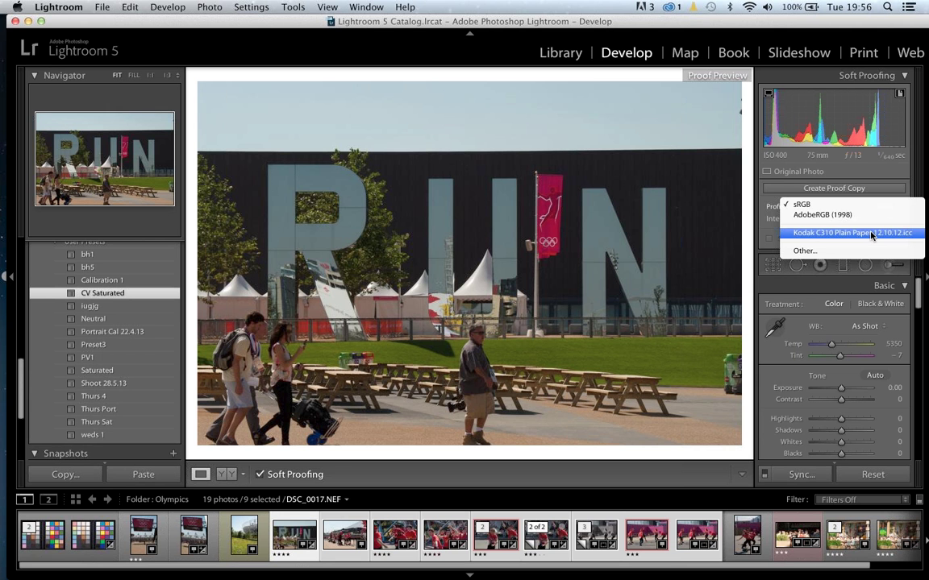
click(871, 233)
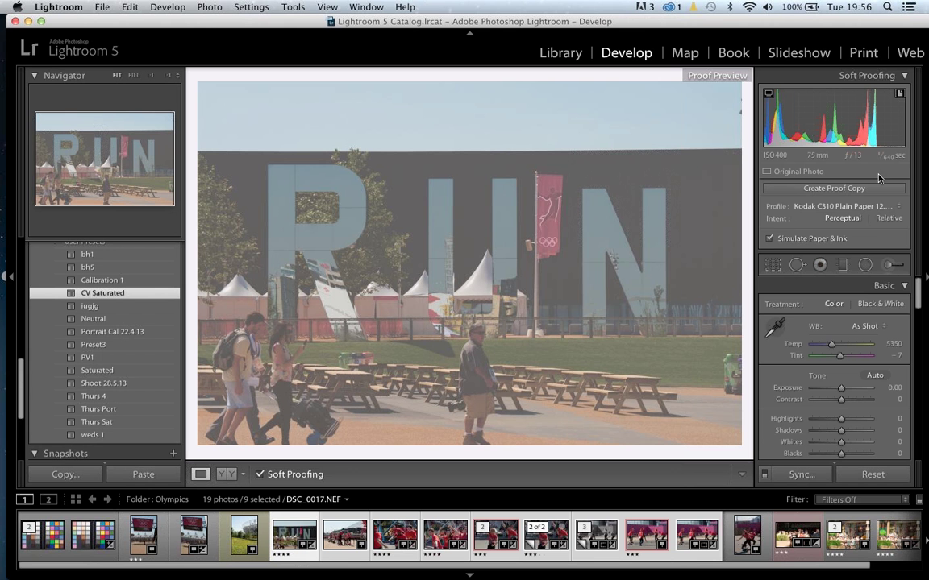
Step: Toggle Soft Proofing off and back on to compare, then move Lightroom out of view
click(259, 475)
click(259, 475)
scroll(841, 375, down, 4)
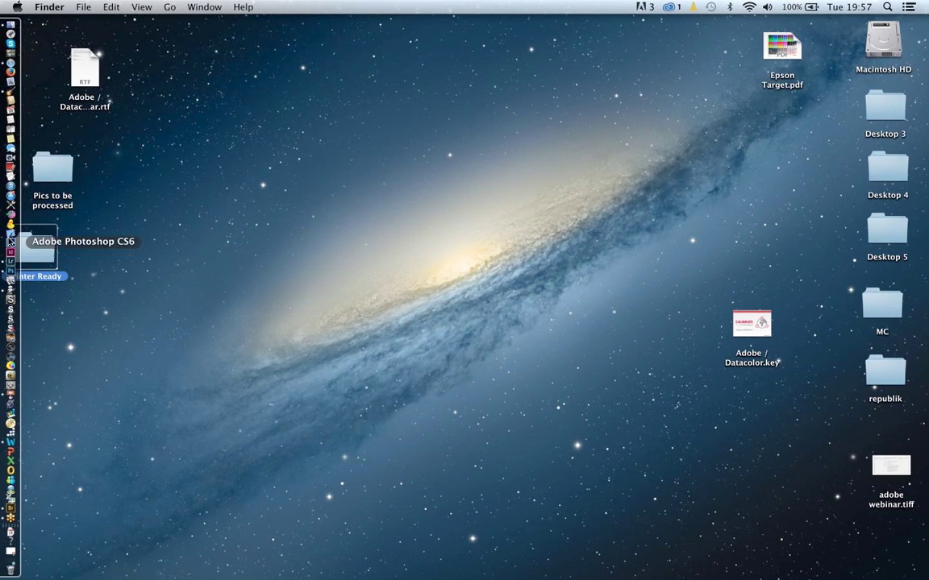
Step: Launch ColorSync Utility and scroll its installed profiles list back to the top
click(9, 207)
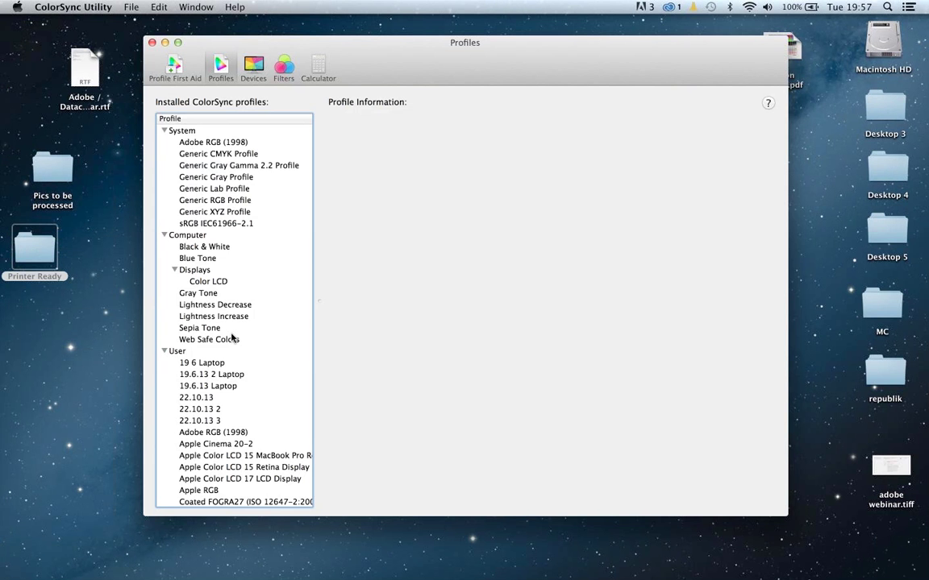
scroll(233, 343, down, 1)
scroll(232, 337, down, 10)
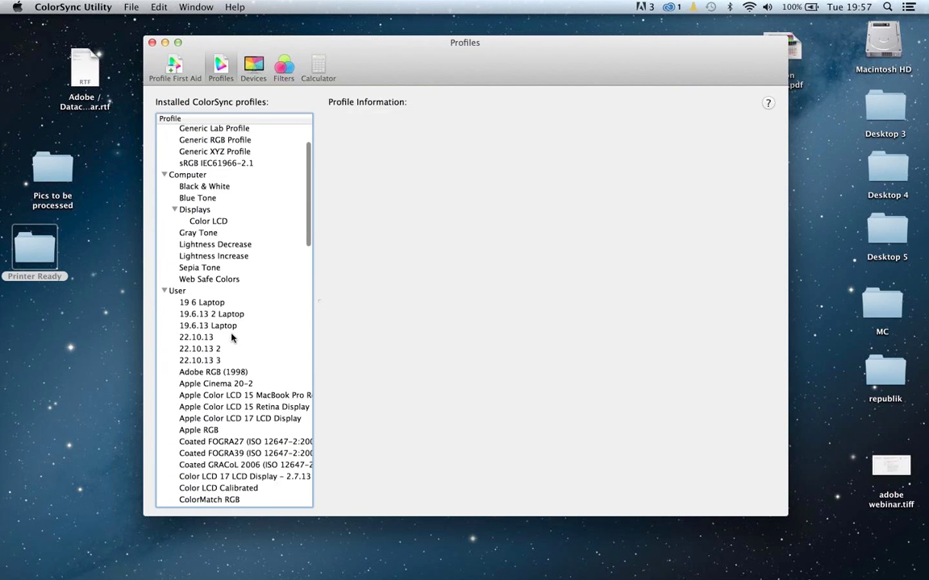
scroll(231, 338, down, 20)
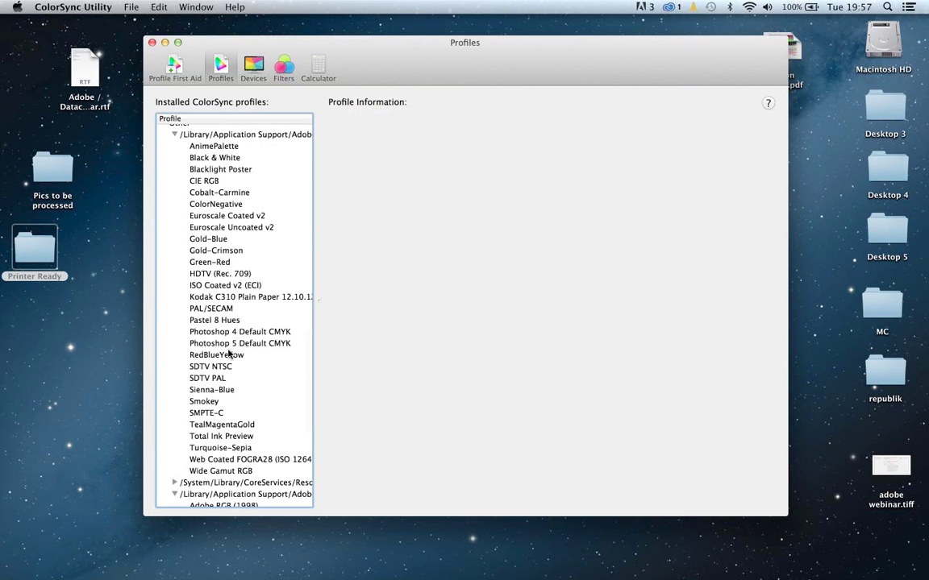
scroll(230, 352, up, 1)
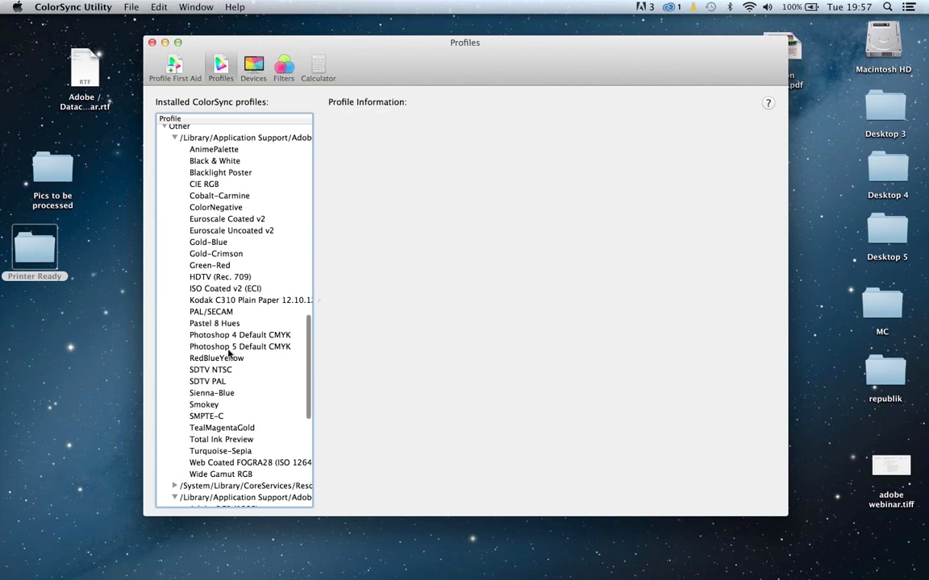
scroll(230, 352, up, 3)
scroll(229, 352, up, 5)
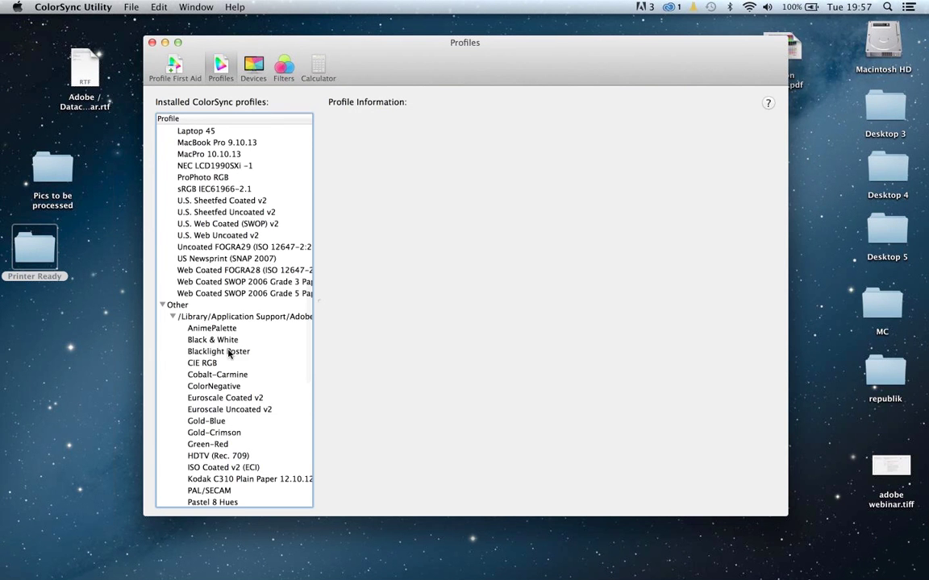
scroll(233, 225, up, 15)
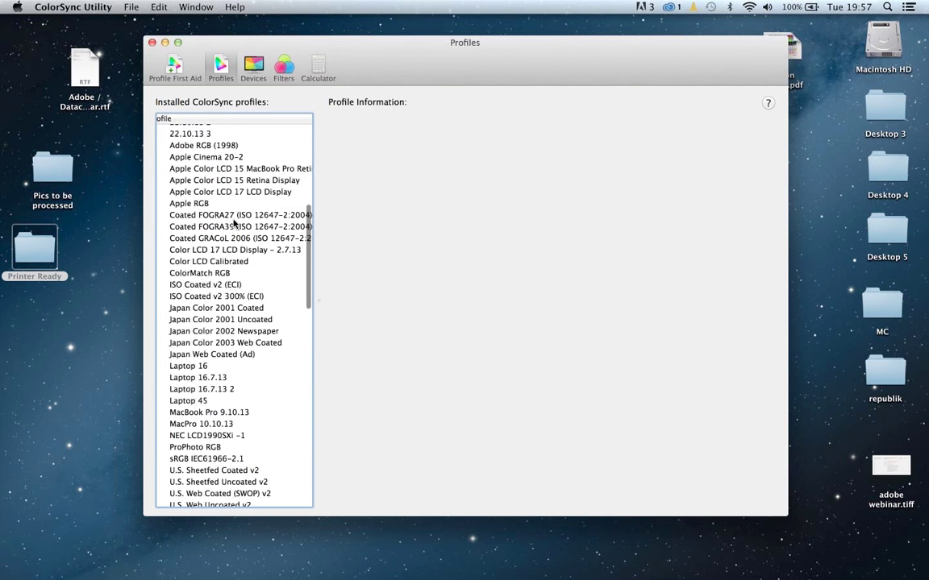
Step: Select Adobe RGB (1998) and rotate its 3D Lab gamut to view it from below
click(203, 142)
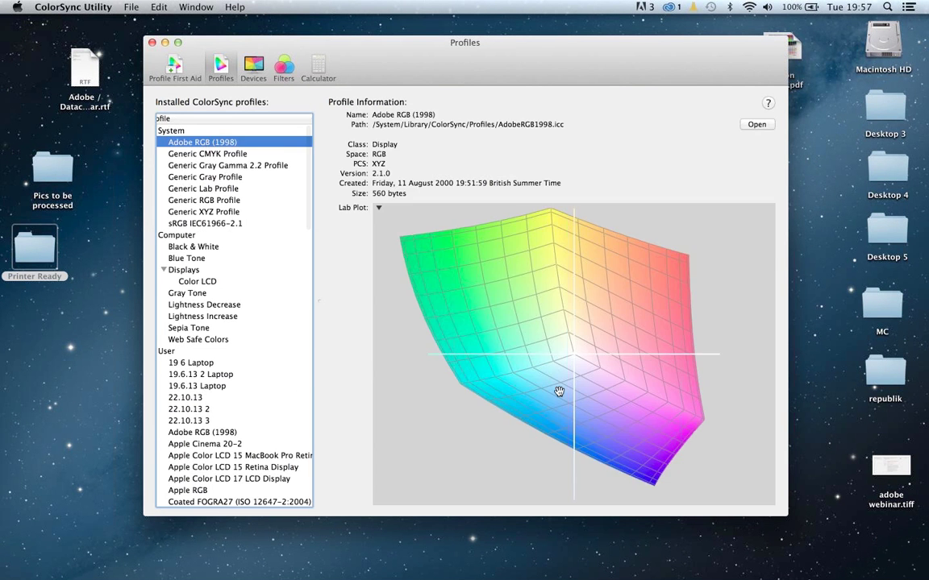
drag(609, 358, 528, 358)
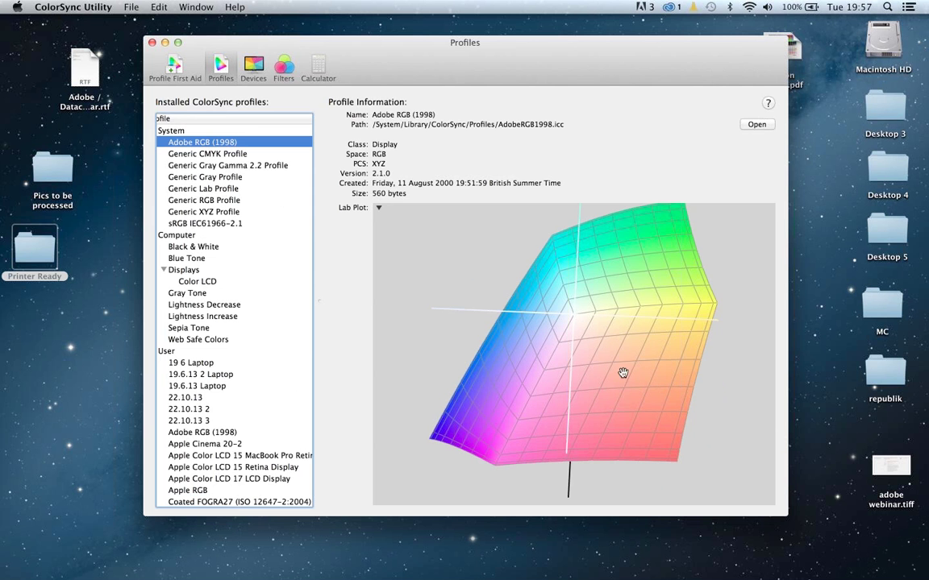
drag(640, 364, 639, 327)
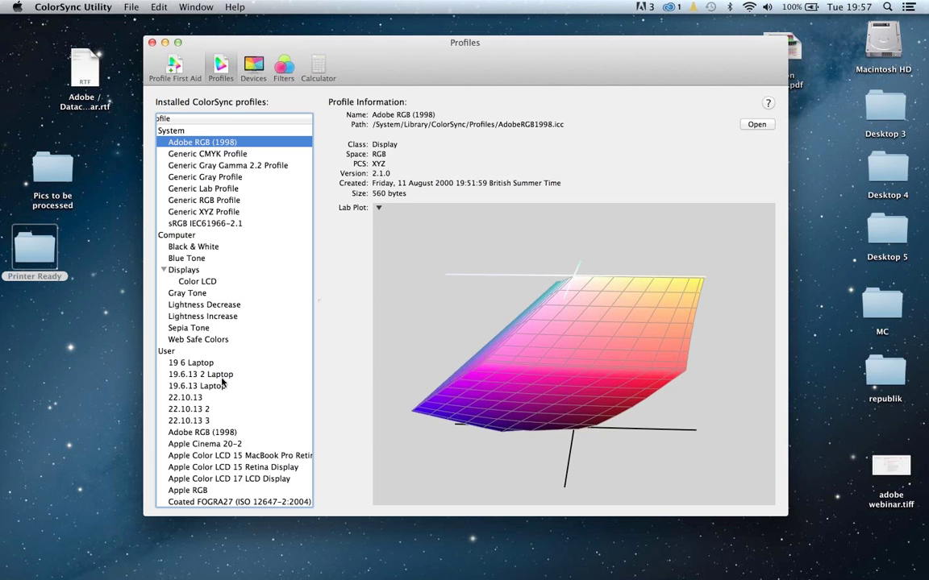
Step: Preview the 22.10.13 3 gamut, then hold the Adobe RGB (1998) gamut for comparison
click(195, 422)
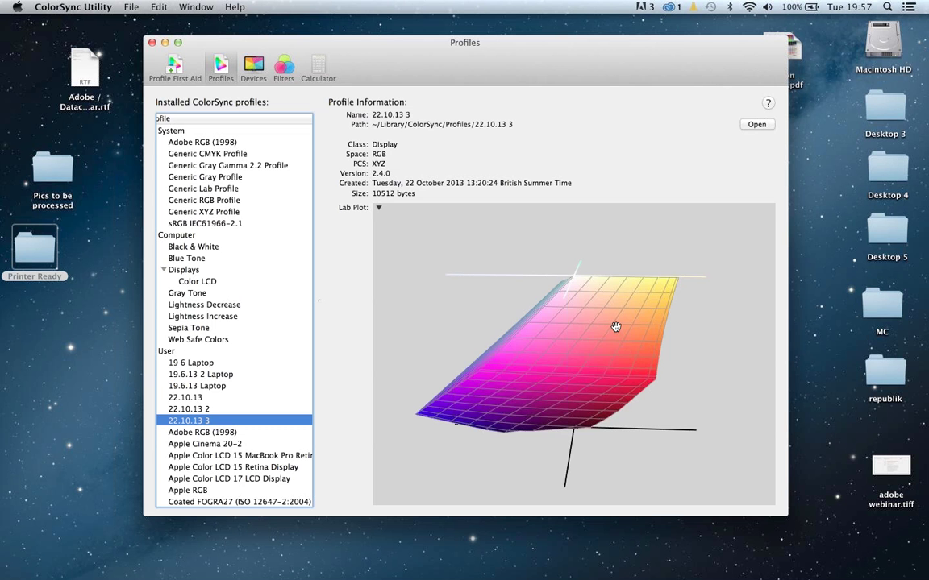
drag(615, 327, 607, 363)
key(a)
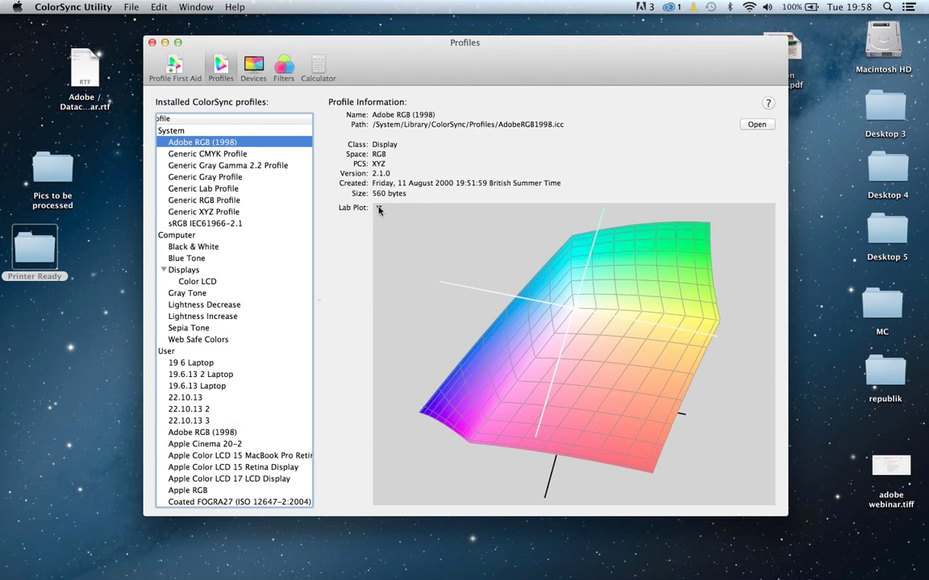
click(378, 209)
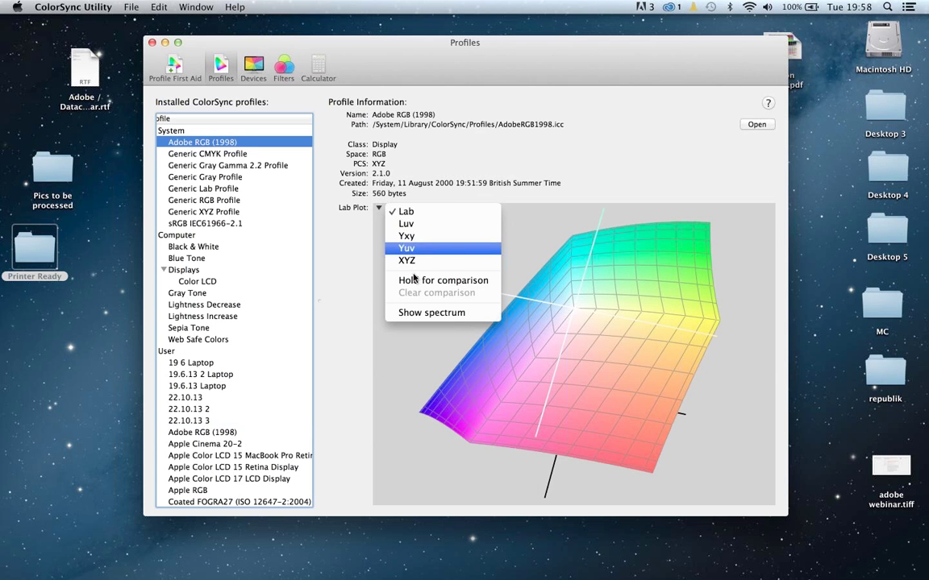
click(414, 280)
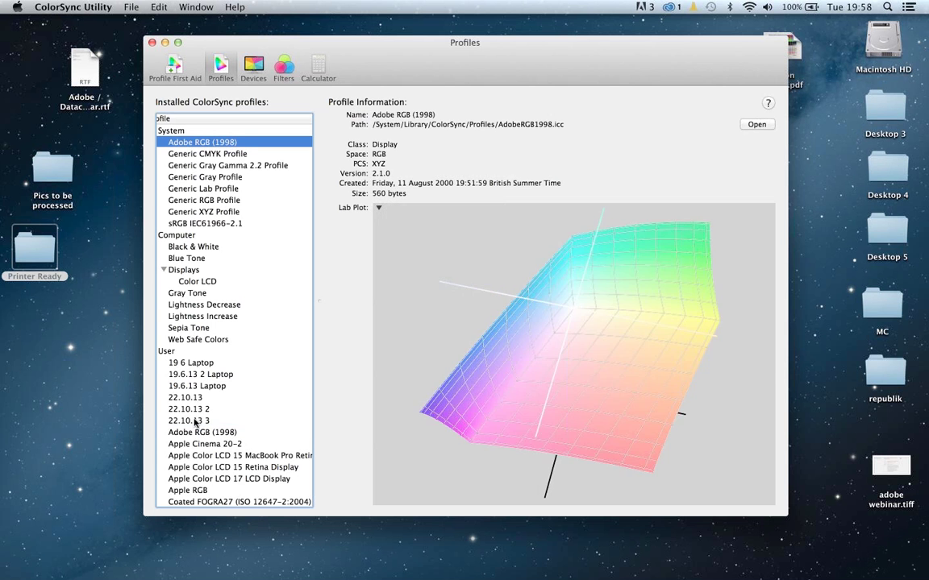
Step: Compare the 22.10.13 3, 19.6.13 Laptop and 22.10.13 gamuts against the held wireframe, ending on 22.10.13 3
click(192, 421)
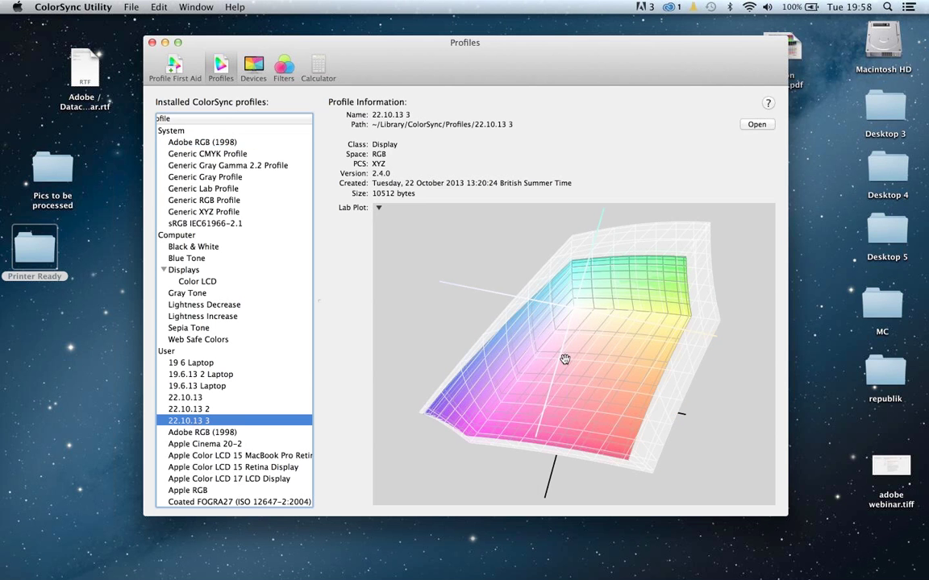
drag(570, 360, 178, 342)
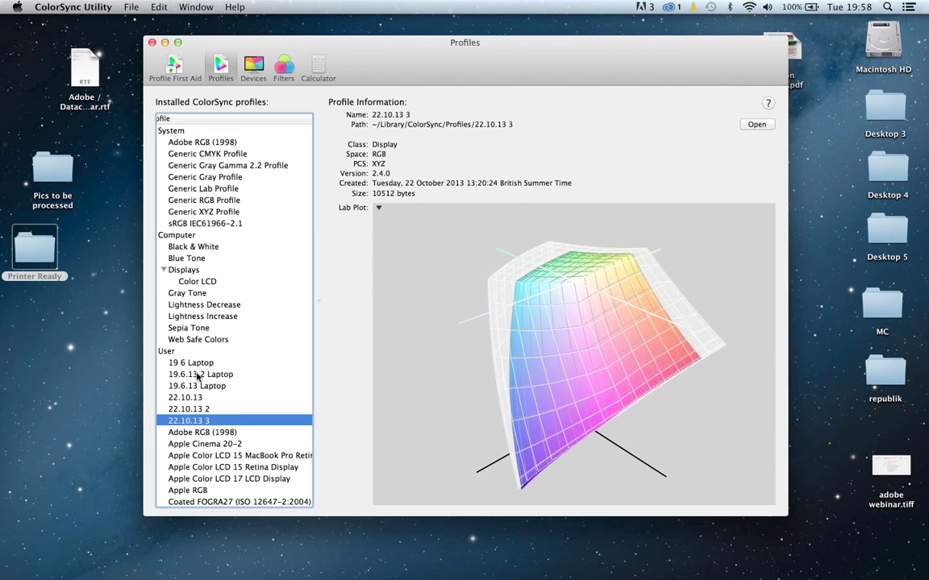
click(197, 376)
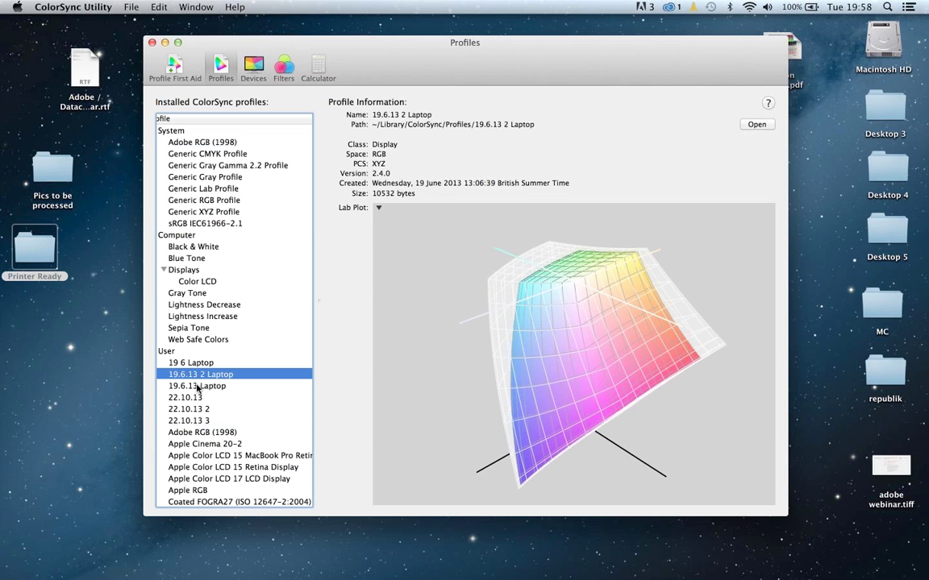
click(197, 388)
click(187, 398)
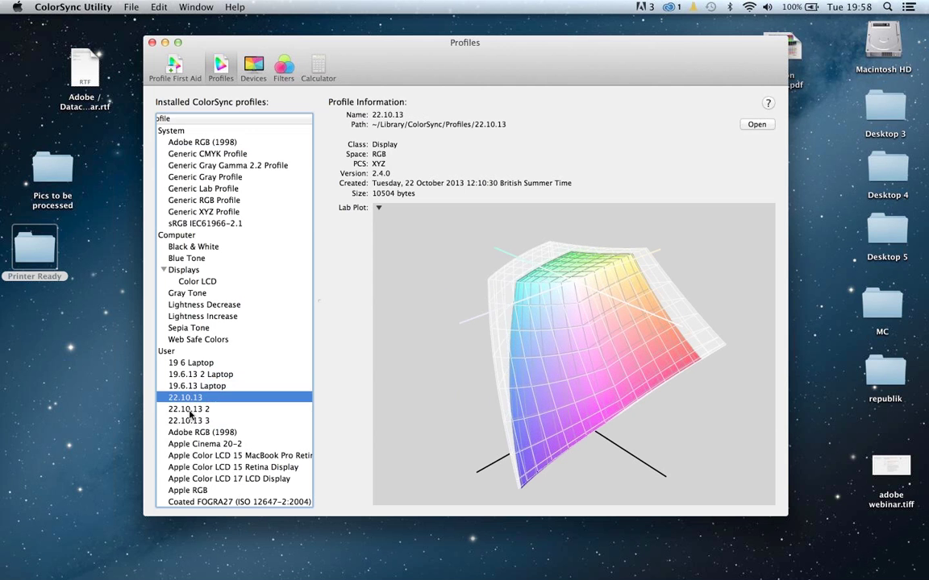
click(189, 421)
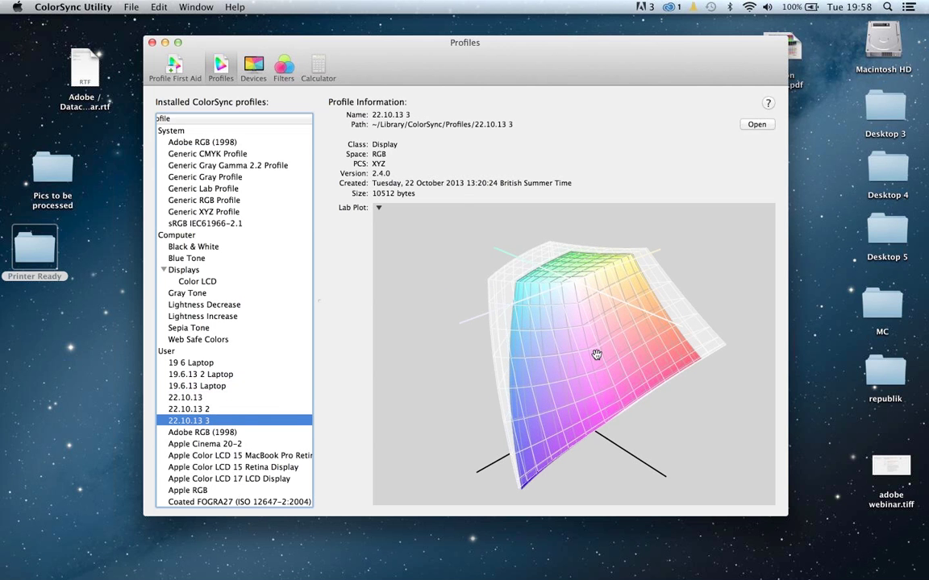
drag(596, 355, 419, 348)
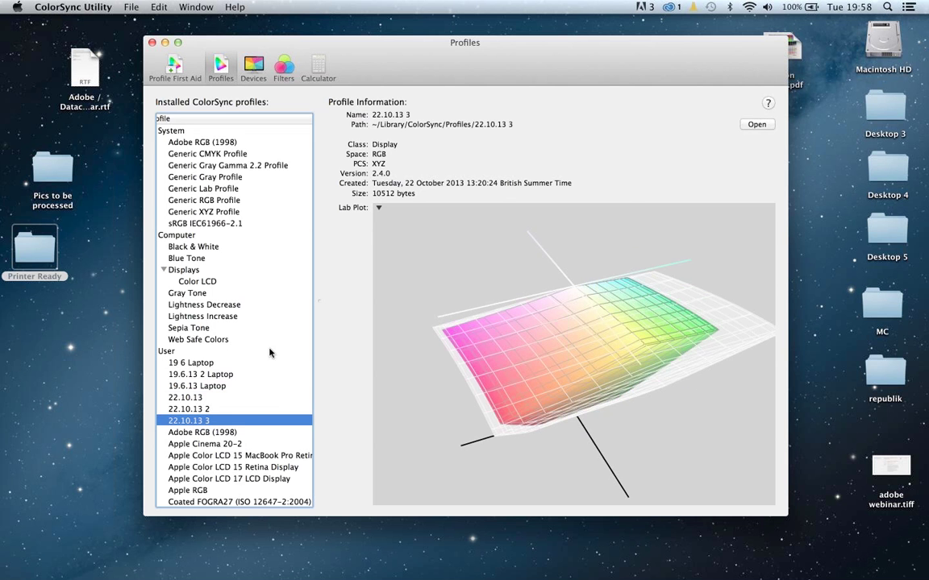
Step: Scroll down the profile list and plot the Japan Color 2002 Newspaper CMYK gamut
scroll(270, 352, down, 1)
scroll(270, 353, down, 1)
scroll(270, 353, down, 7)
scroll(271, 322, down, 3)
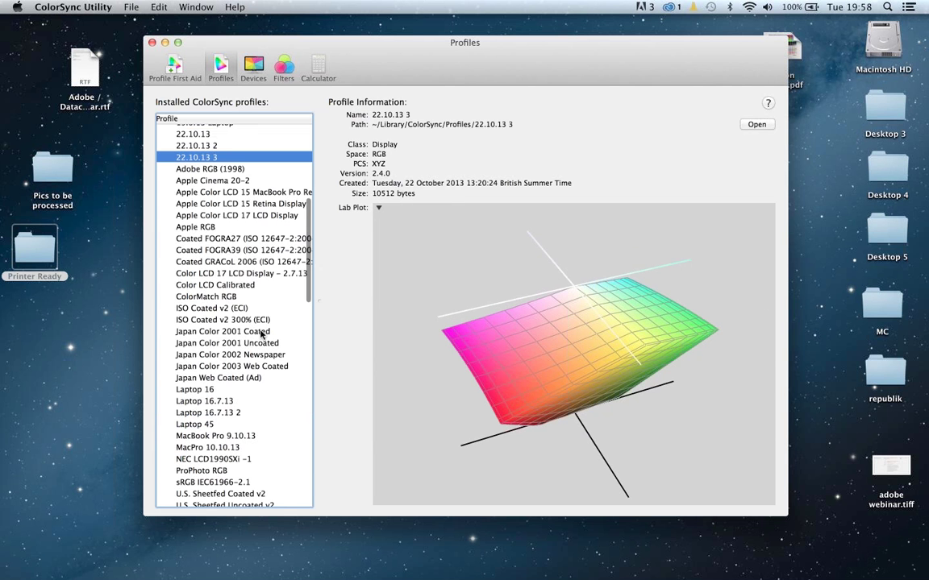
scroll(262, 335, down, 2)
scroll(261, 335, down, 6)
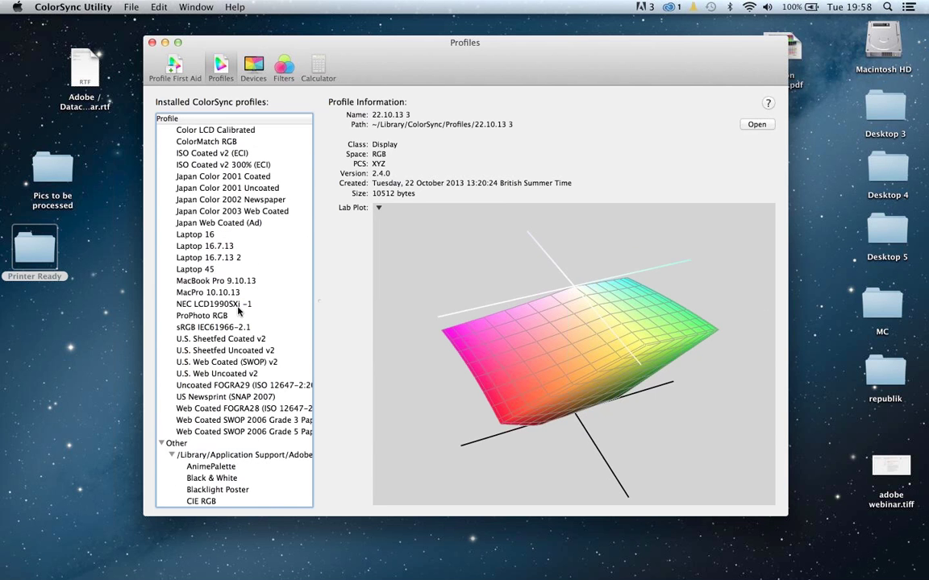
click(208, 199)
Step: Rotate the newspaper gamut through its faces to its cyan-magenta side
drag(586, 389, 552, 358)
drag(599, 379, 574, 377)
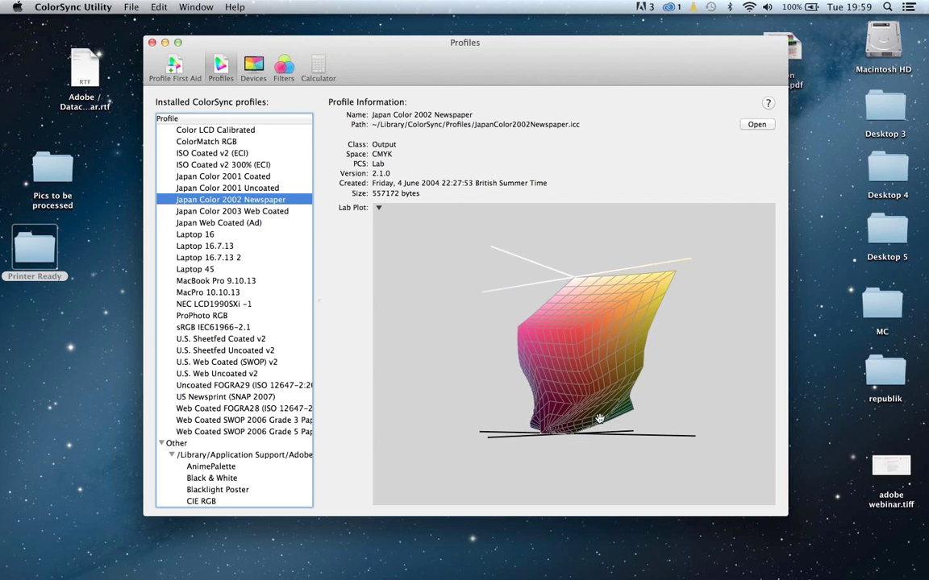
drag(612, 341, 565, 371)
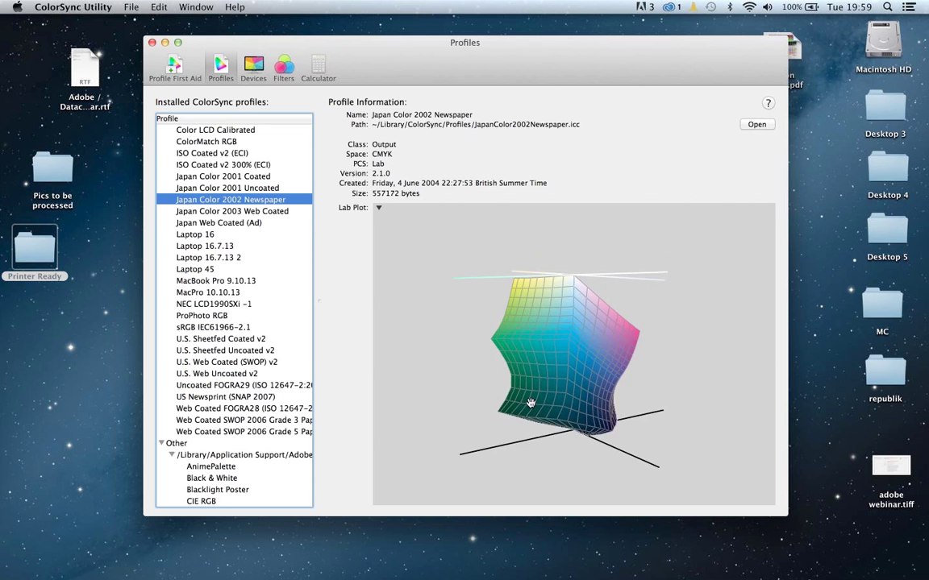
drag(592, 385, 555, 378)
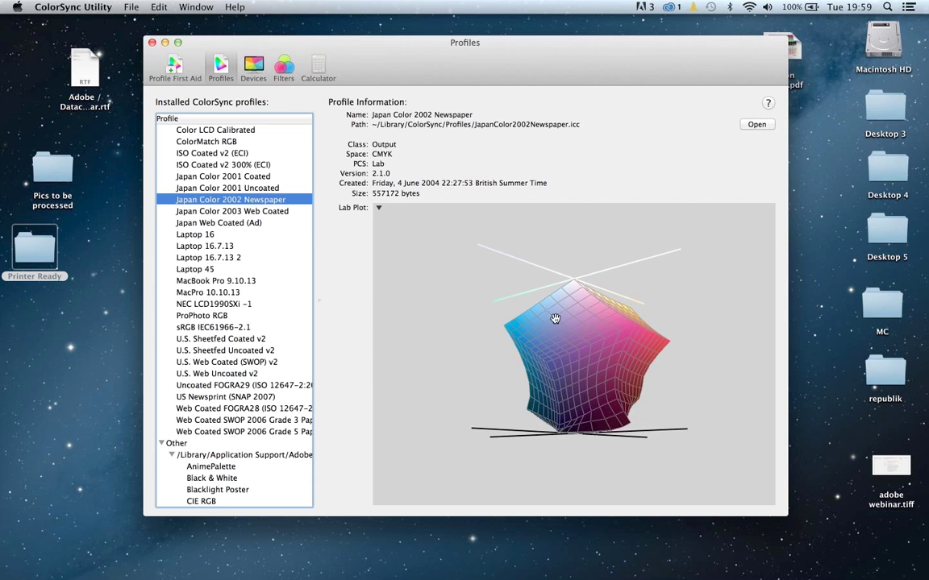
Step: Open the Pics to be processed folder and drag DSC_0218 copy.JPG onto ColorSync Utility
click(51, 170)
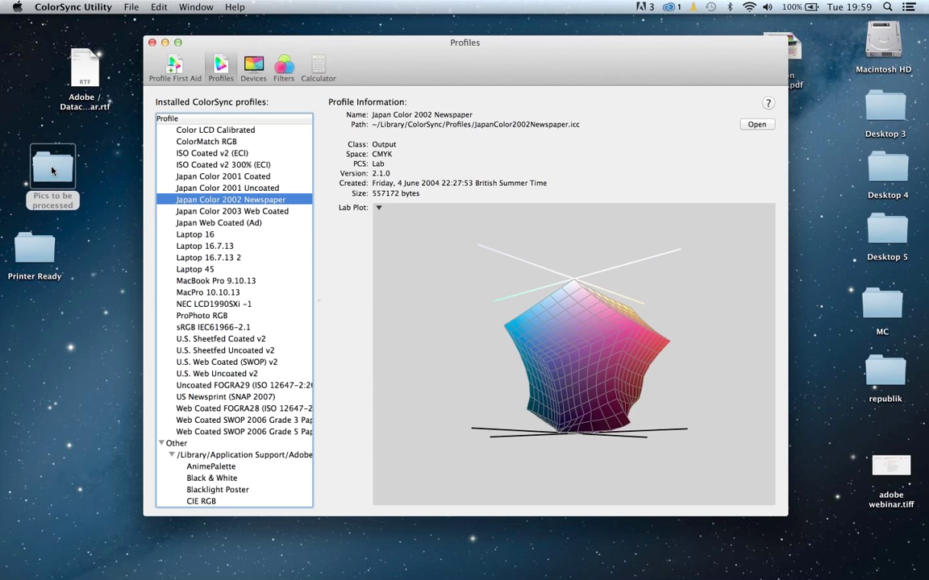
double_click(52, 170)
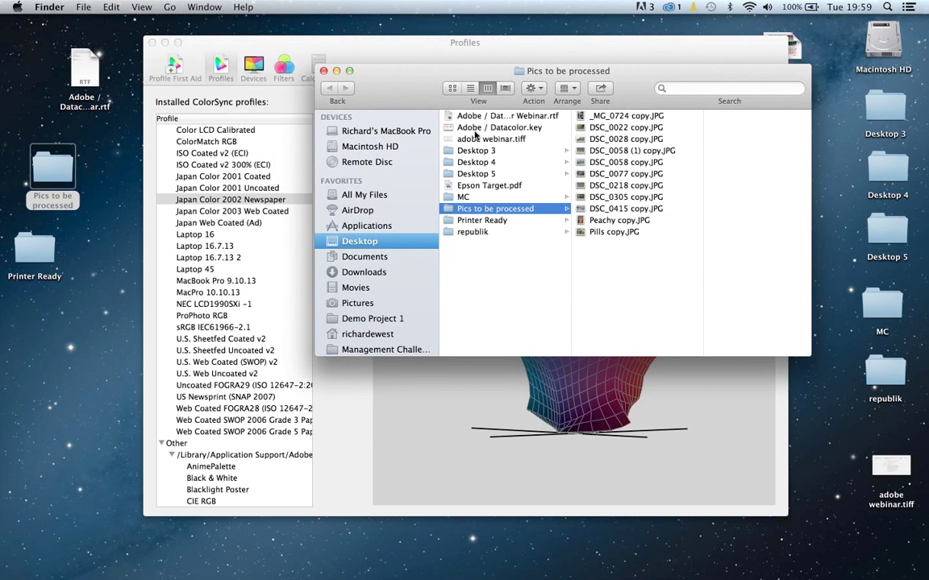
click(603, 189)
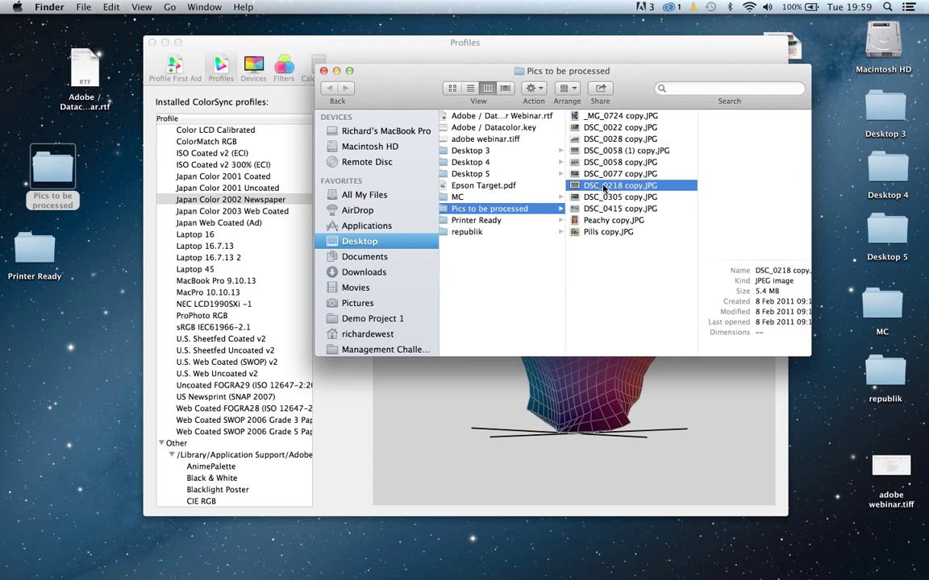
drag(603, 188, 10, 208)
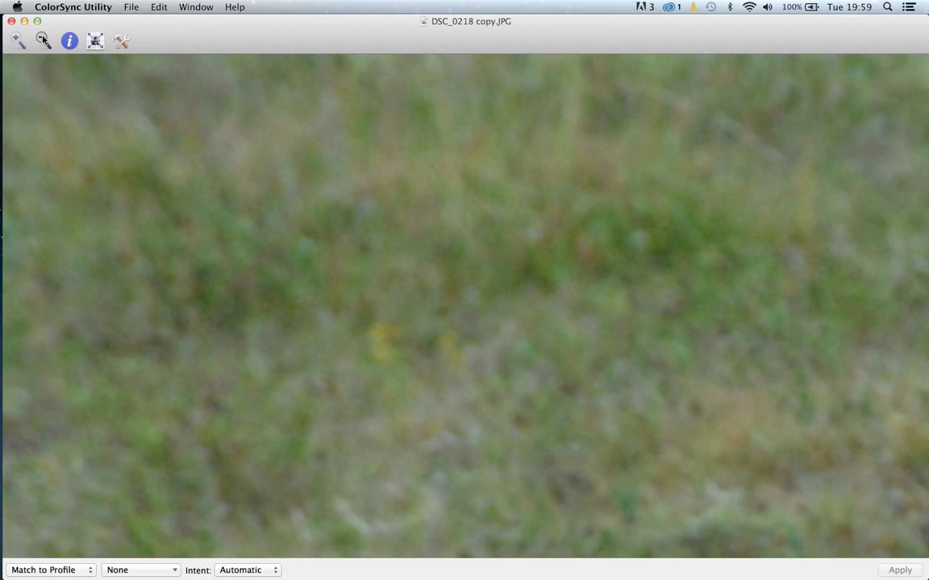
Step: Zoom the lion photo out to fit and switch to Apply Profile with Automatic rendering intent
click(43, 40)
click(44, 41)
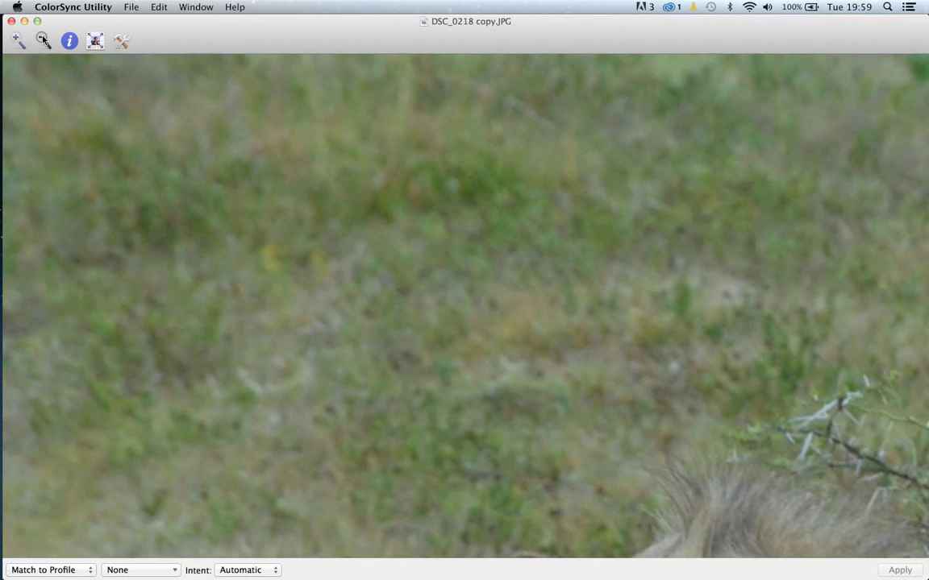
click(43, 41)
click(260, 570)
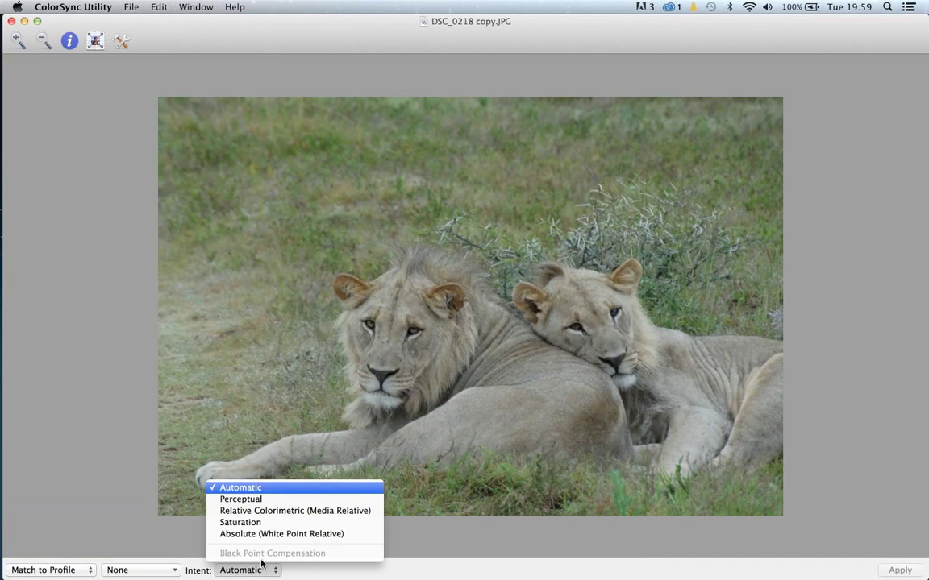
click(175, 571)
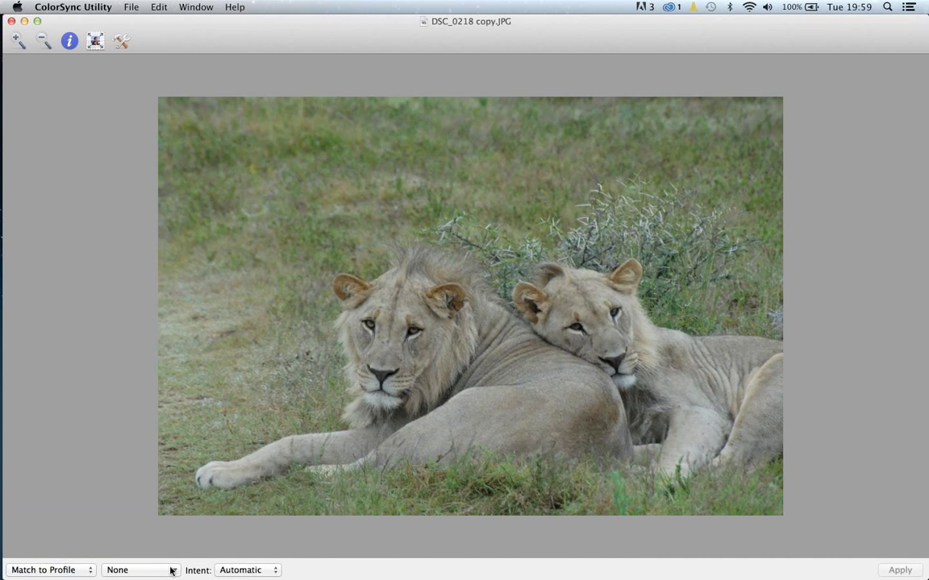
click(81, 570)
click(80, 554)
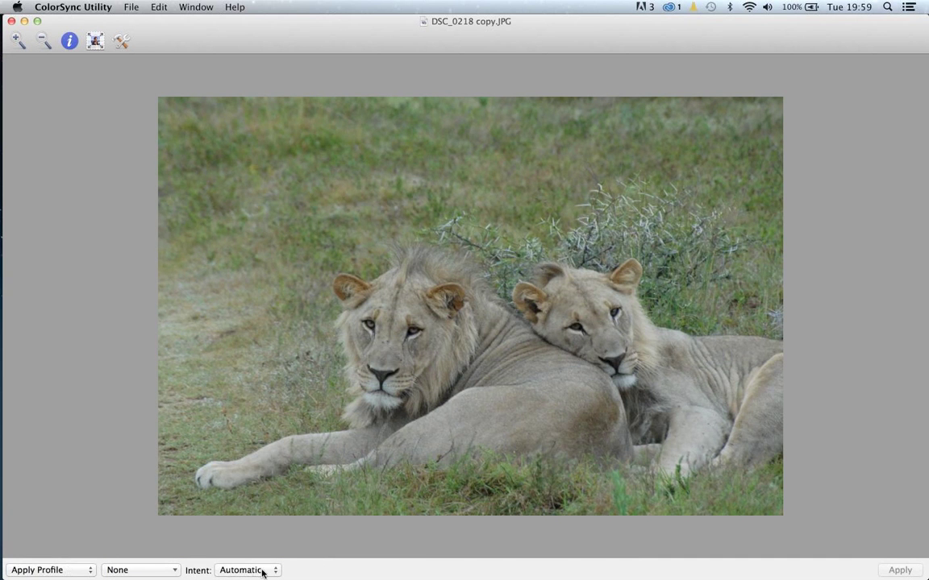
Step: Apply Japan Color 2002 Newspaper, then the Blacklight Poster abstract profile, to the photo
click(170, 571)
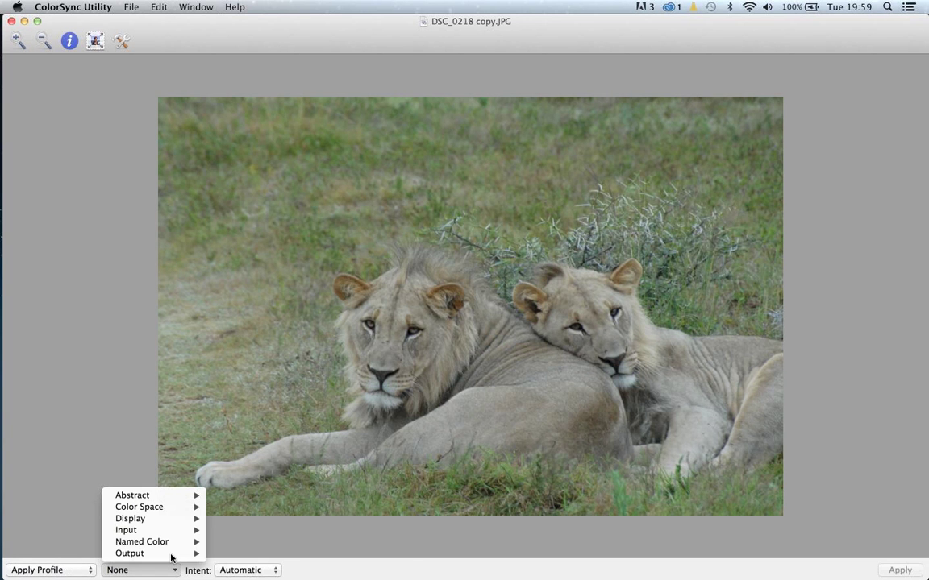
mouse_move(171, 554)
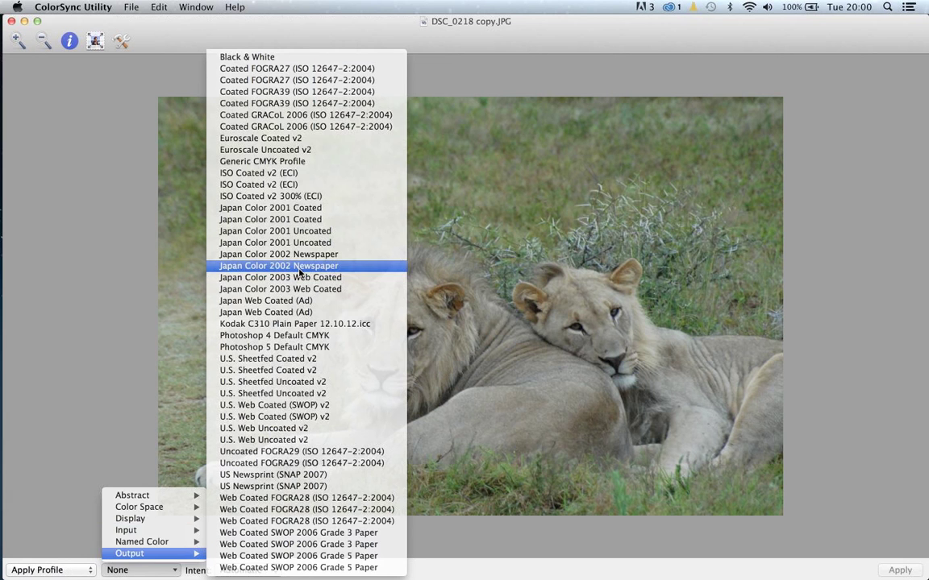
click(299, 273)
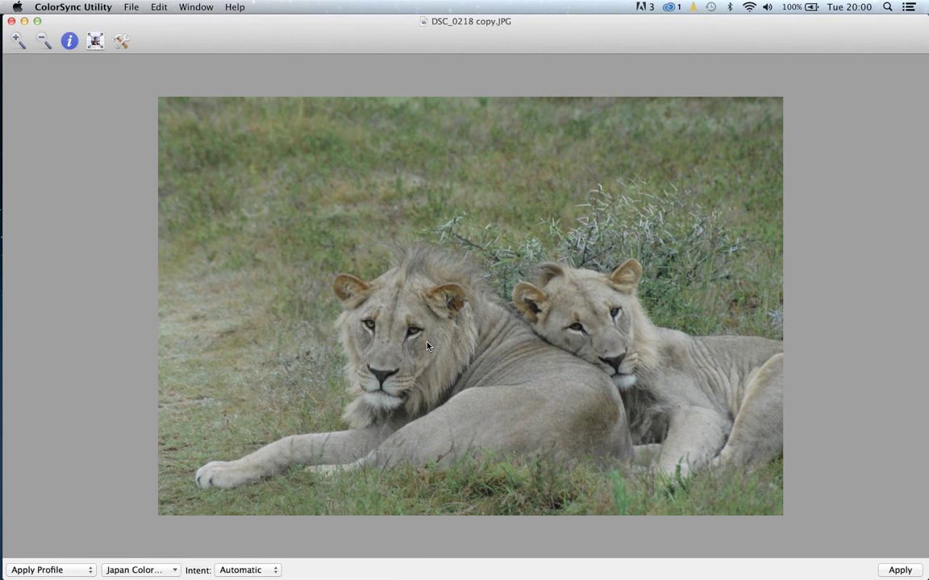
click(173, 567)
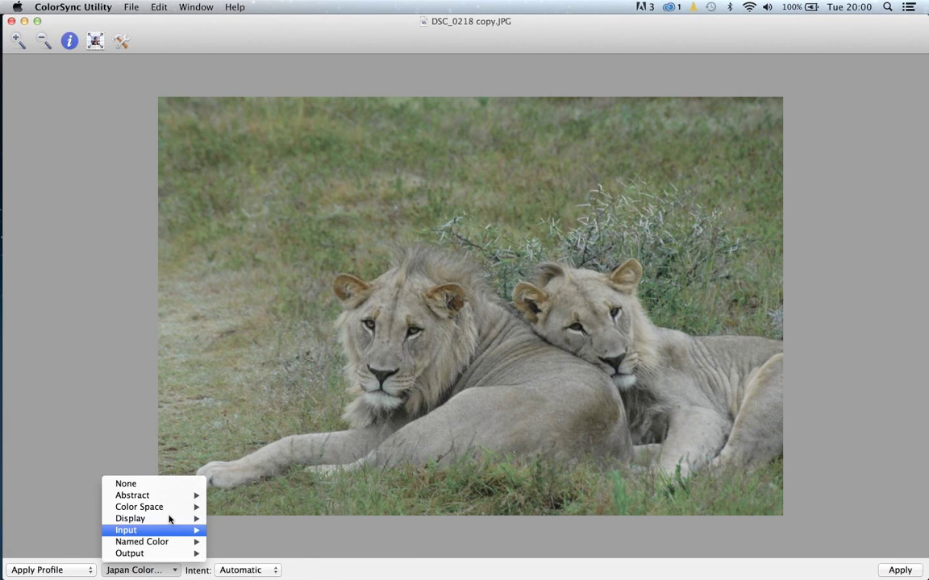
mouse_move(161, 495)
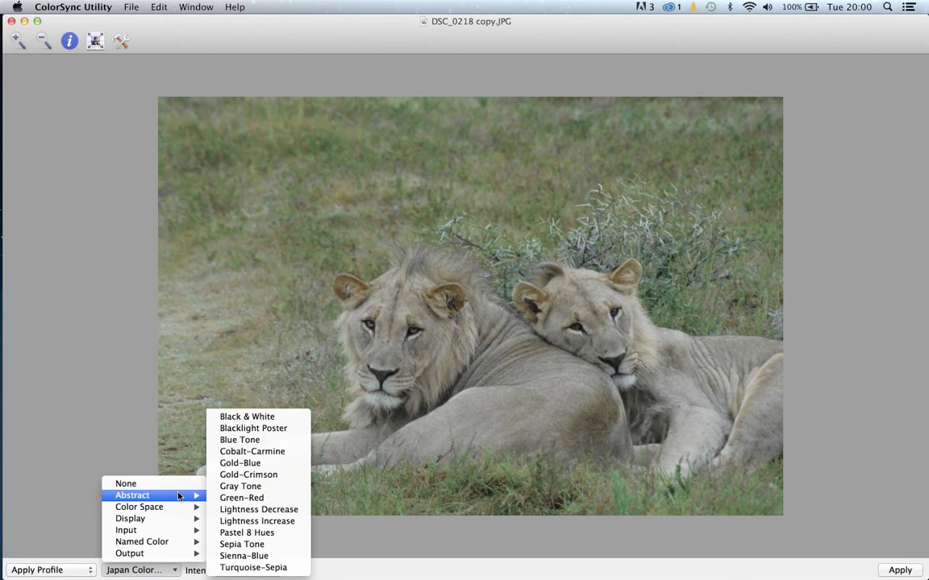
click(271, 433)
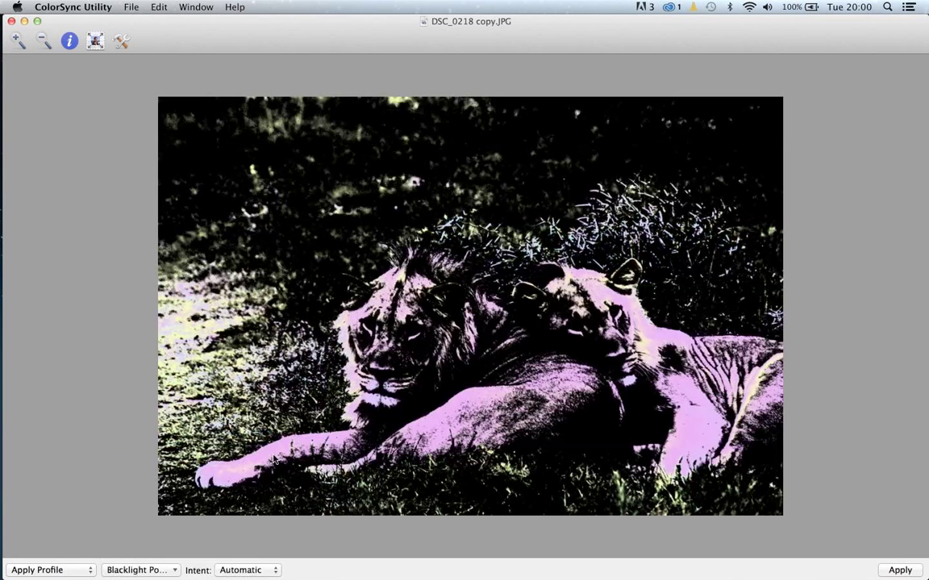
Step: Play the Keynote deck from slide 9, Calibrate Your World, and advance one slide
key(ctrl+Right)
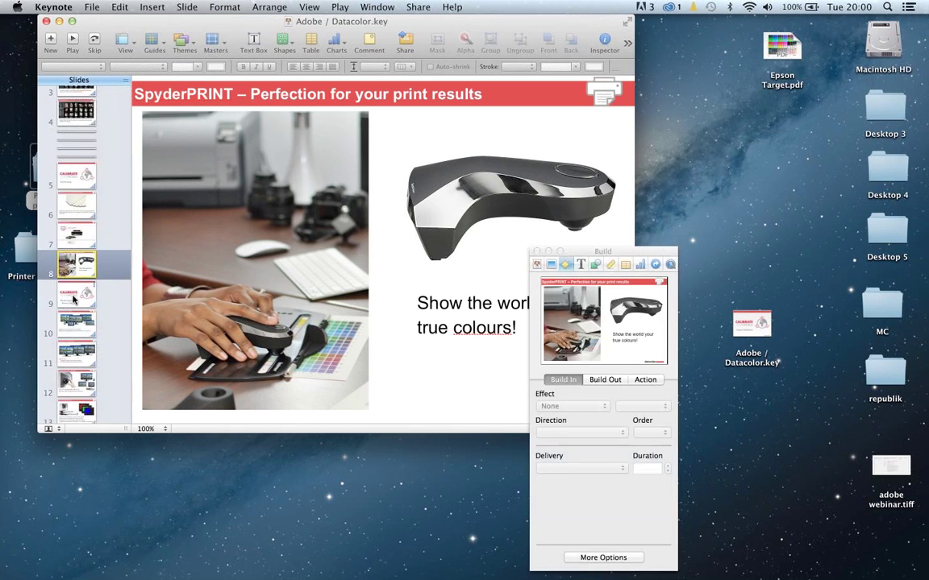
click(74, 298)
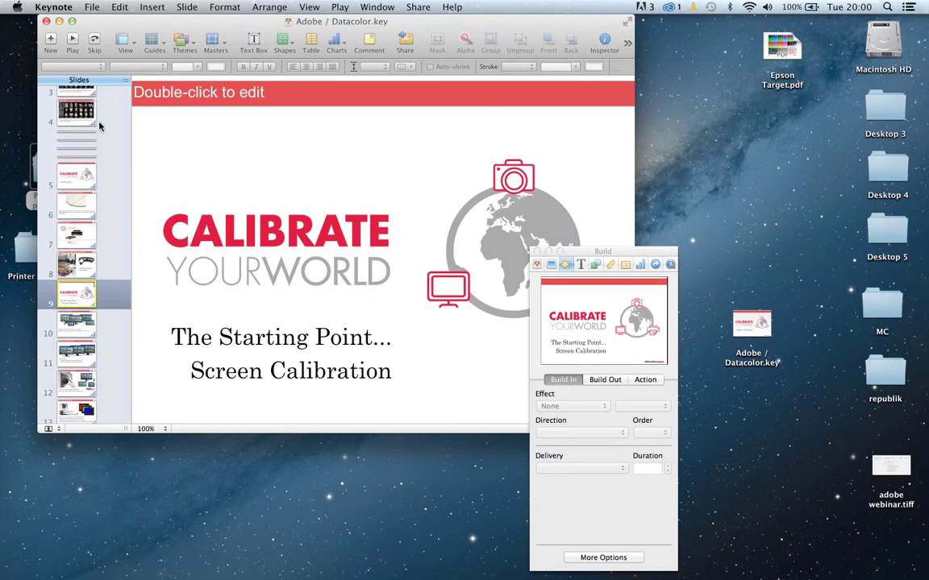
click(73, 42)
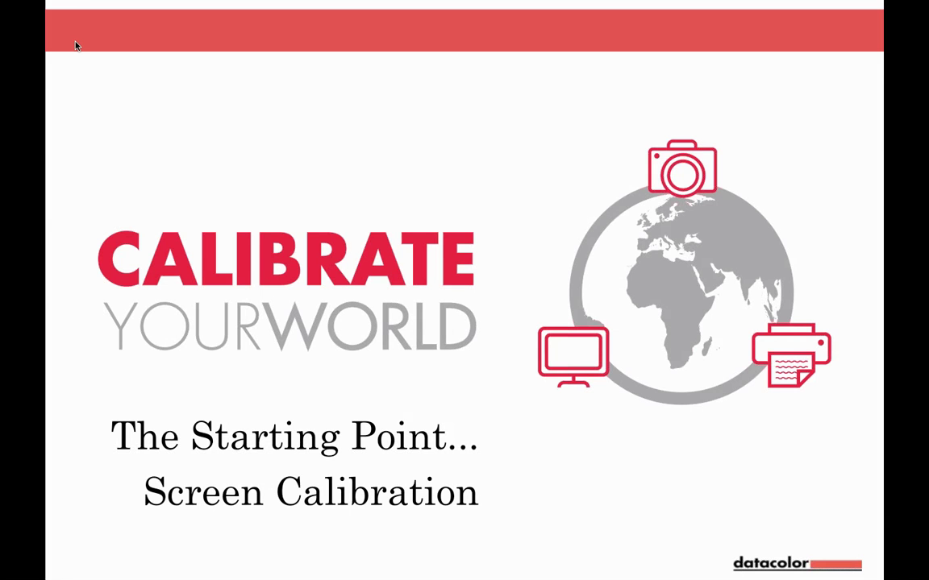
key(Right)
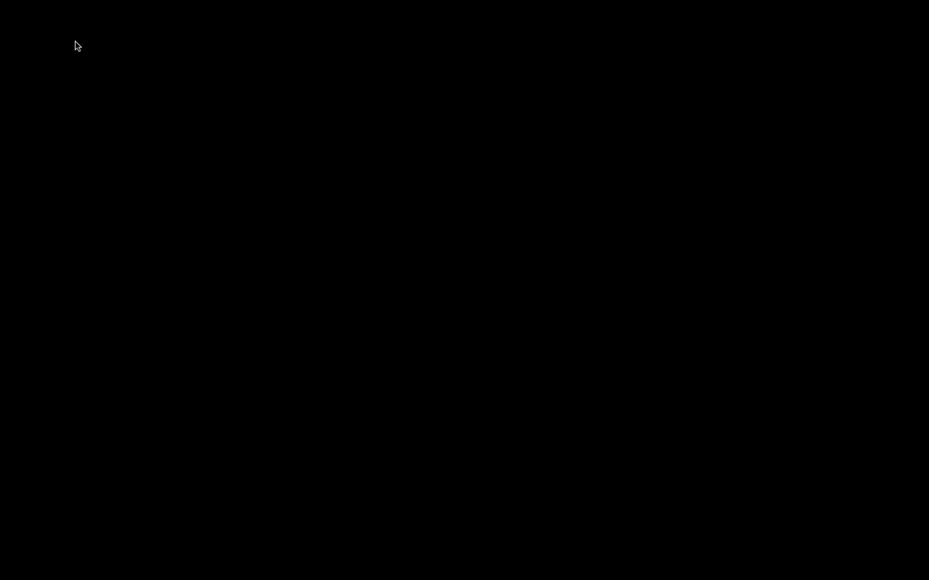